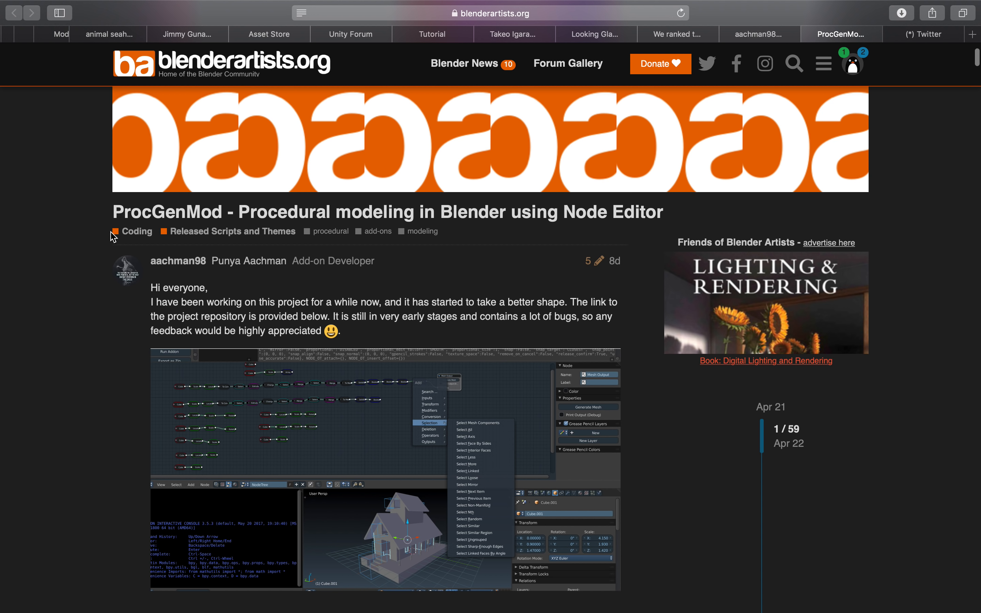
Step: Examine the ProcGenMod forum thread, including its introduction, About section, project links and replies
scroll(117, 237, "down", 4)
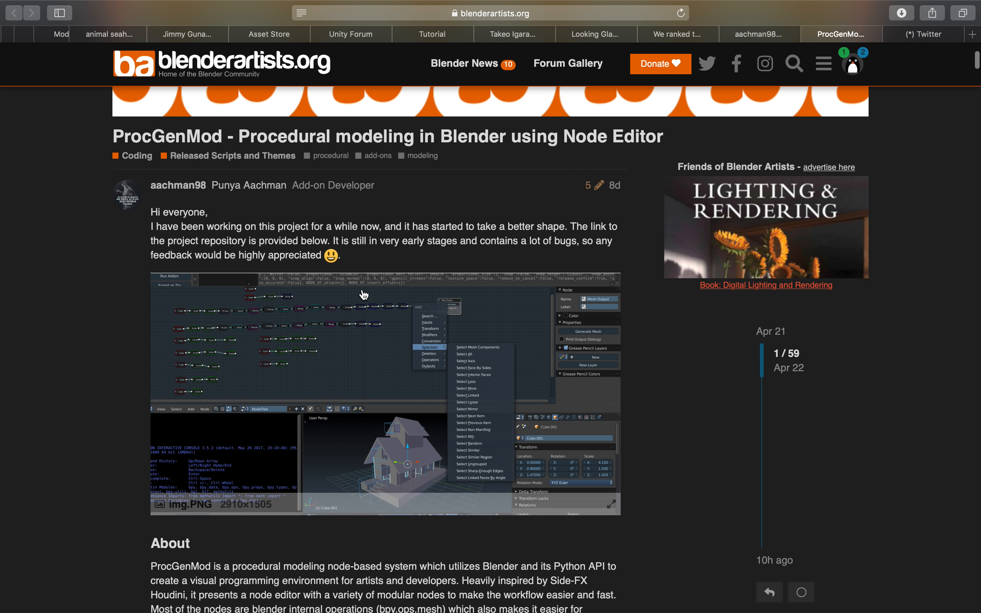
scroll(411, 243, "down", 2)
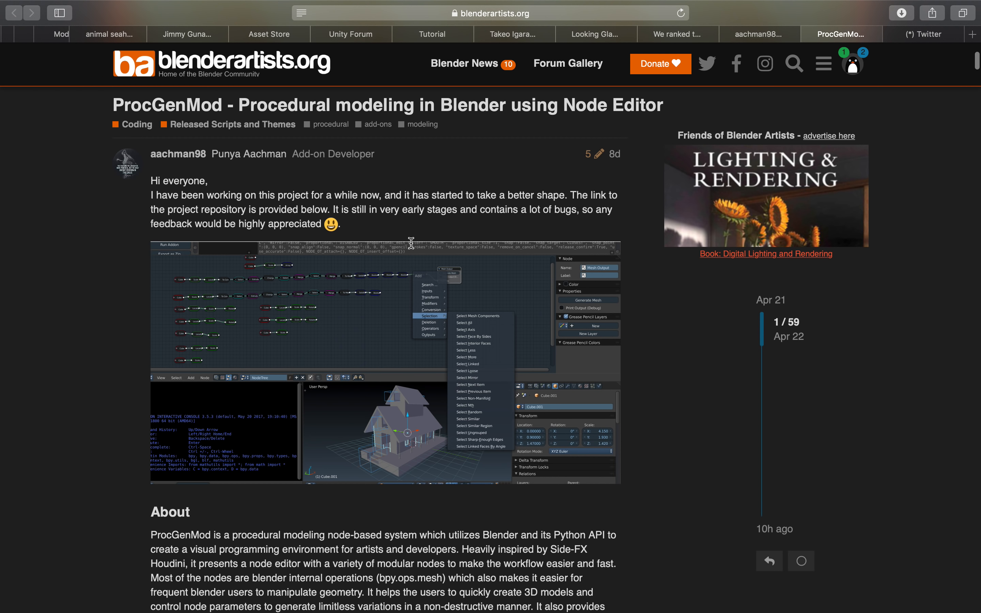
scroll(406, 174, "down", 20)
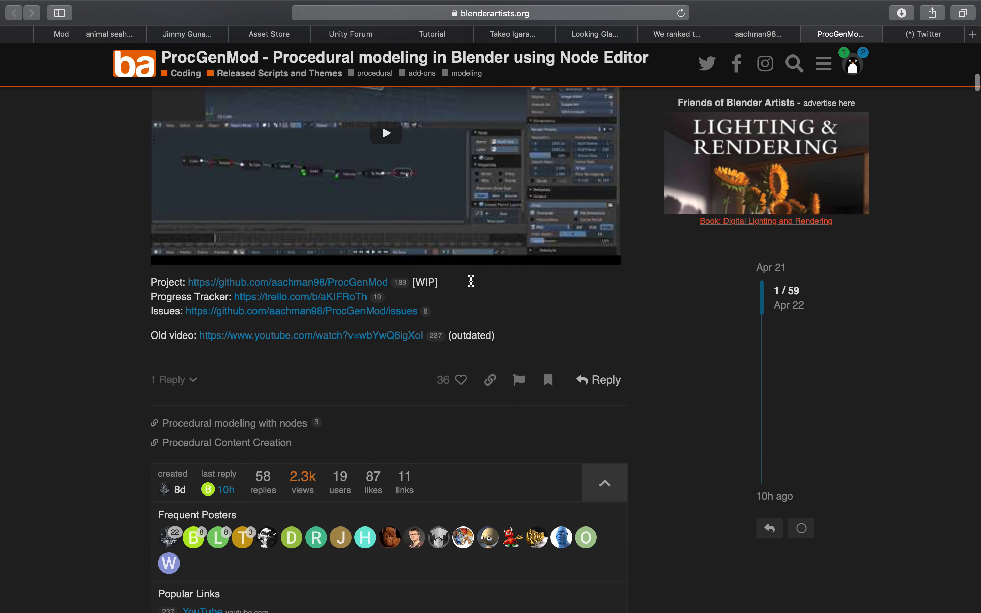
scroll(474, 286, "up", 3)
scroll(458, 263, "down", 20)
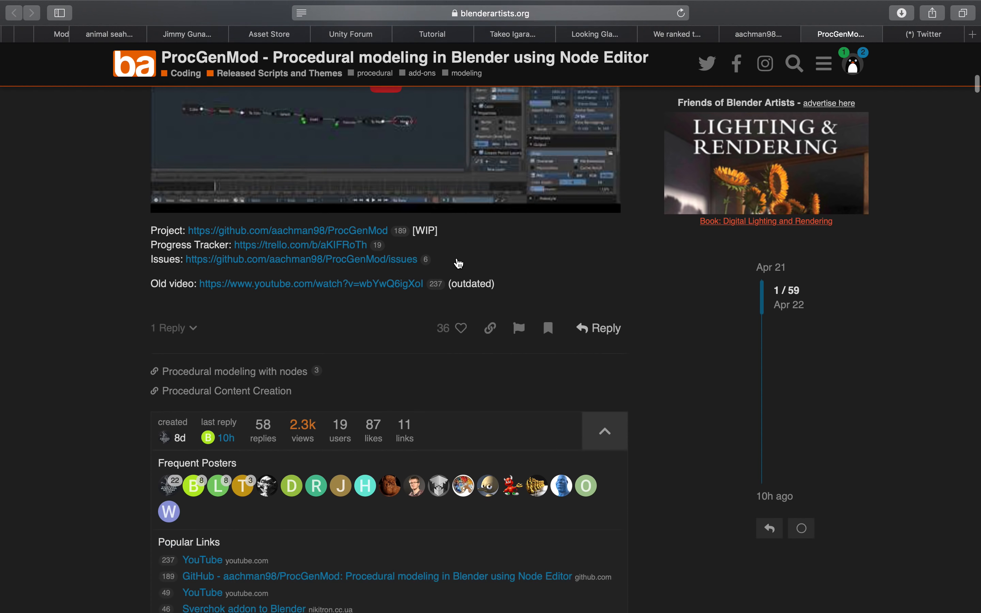
scroll(458, 262, "down", 20)
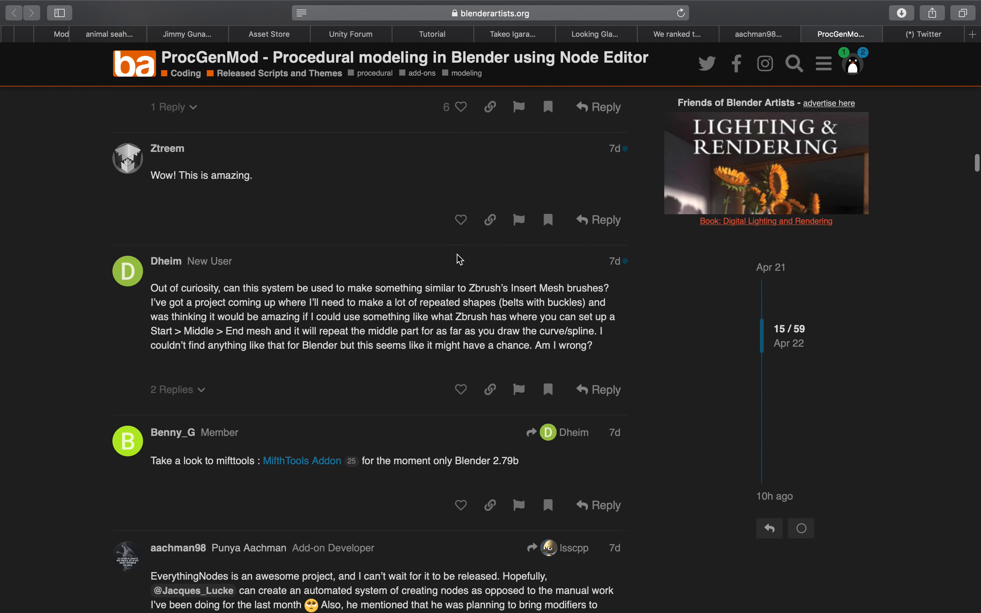
scroll(459, 260, "up", 20)
scroll(459, 260, "up", 20)
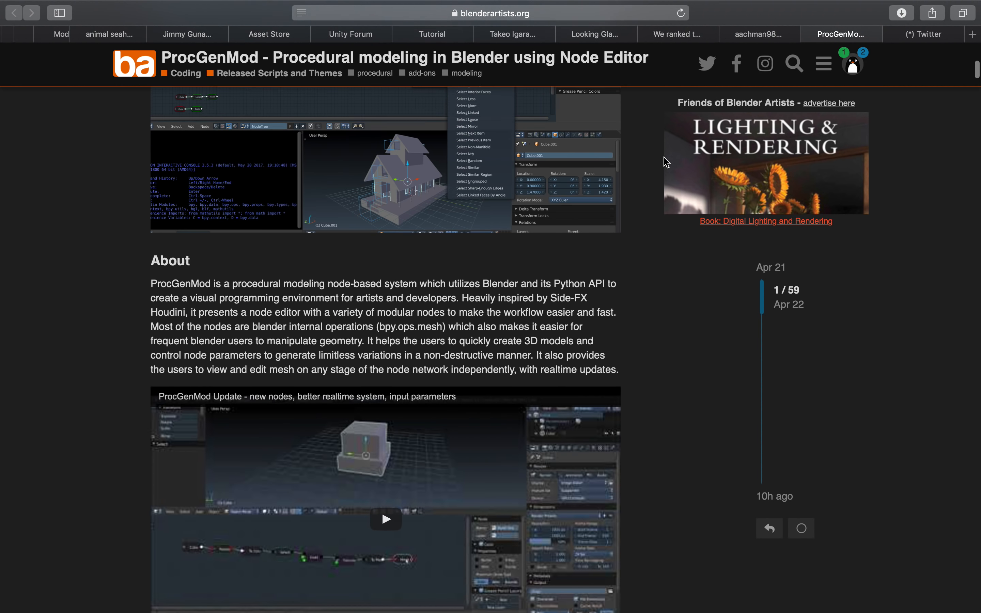
scroll(621, 176, "up", 10)
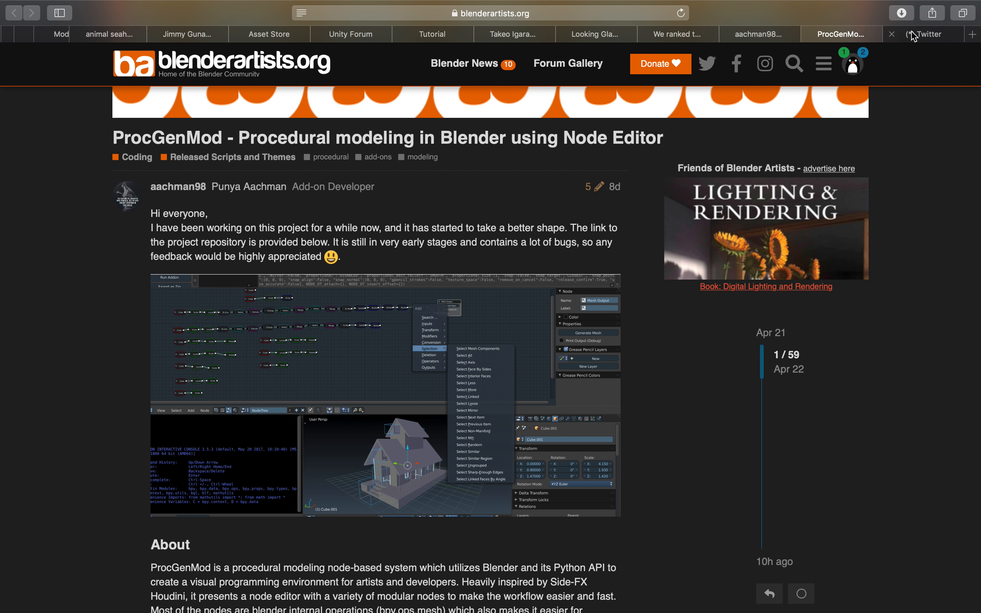
Step: View the ProcGenMod GitHub repository, checking its clone or download options and the README's About and Instructions sections
left_click(766, 36)
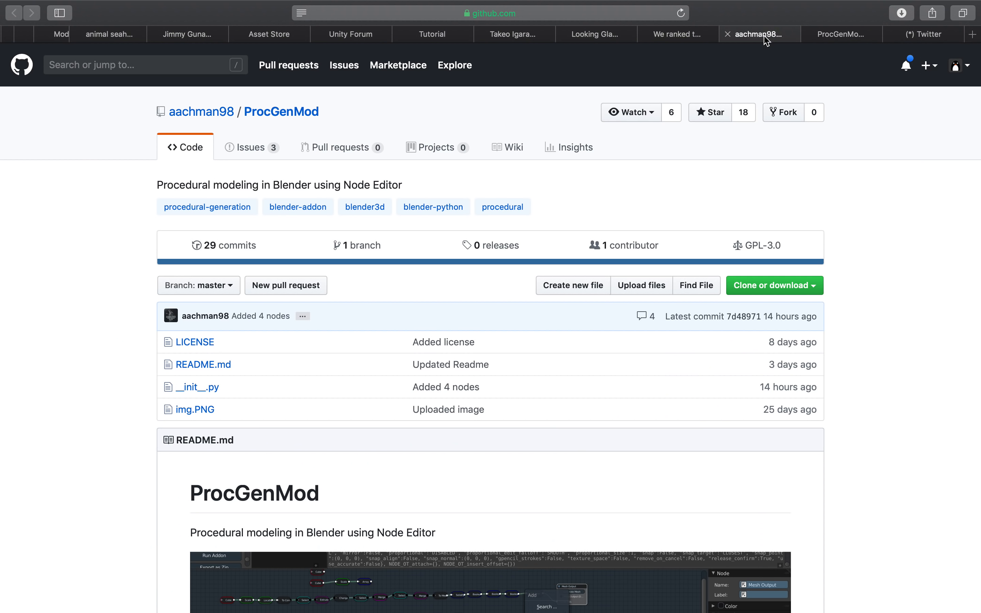
left_click(838, 35)
left_click(770, 36)
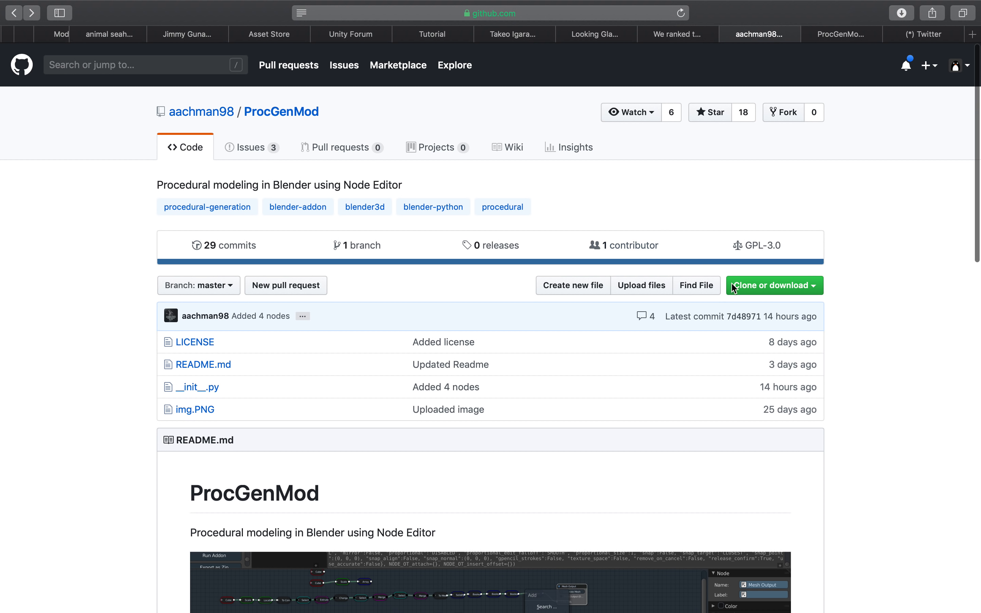
left_click(734, 286)
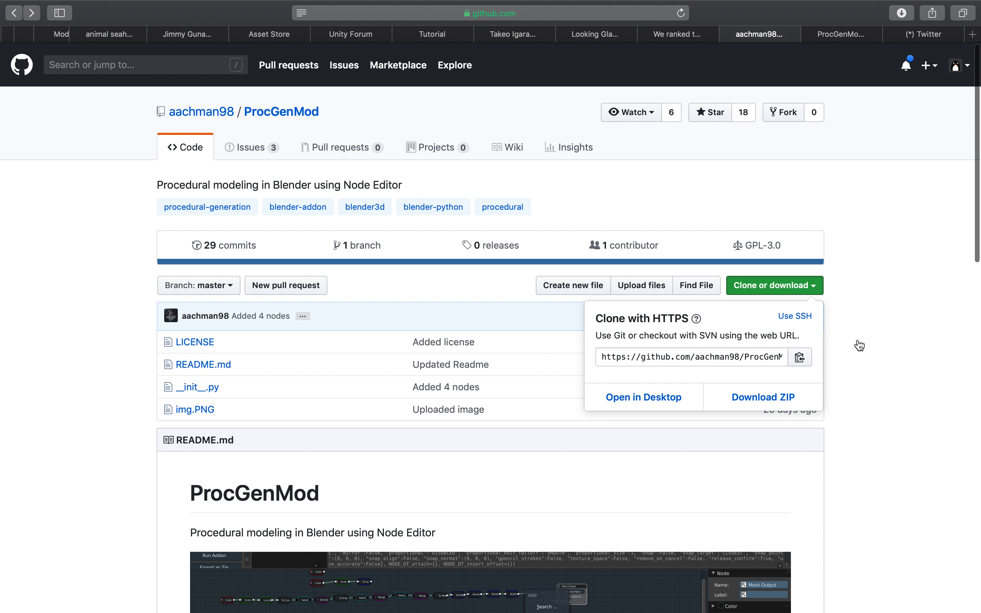
left_click(868, 322)
scroll(868, 320, "down", 5)
scroll(868, 322, "down", 9)
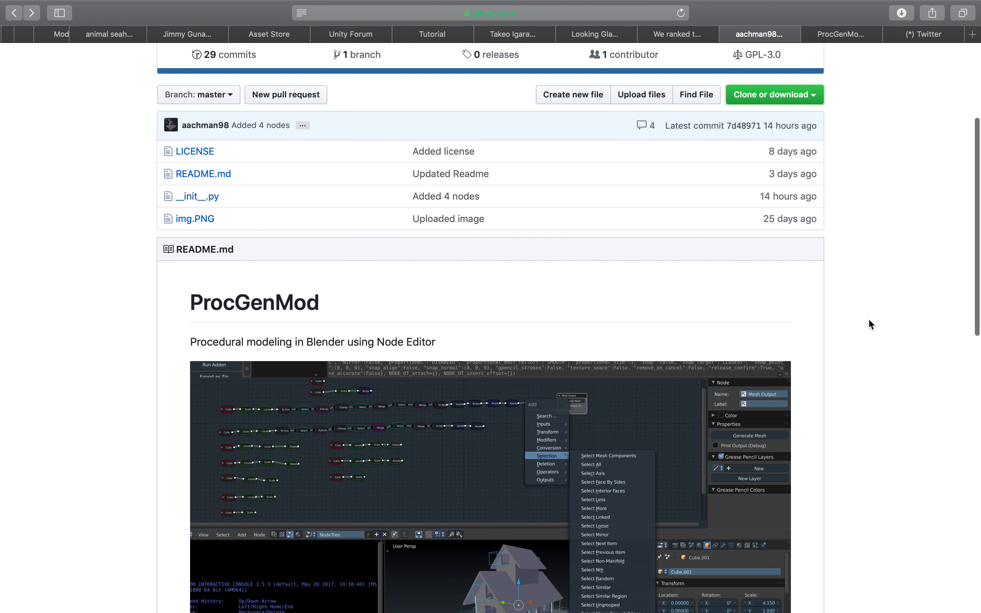
scroll(868, 318, "down", 5)
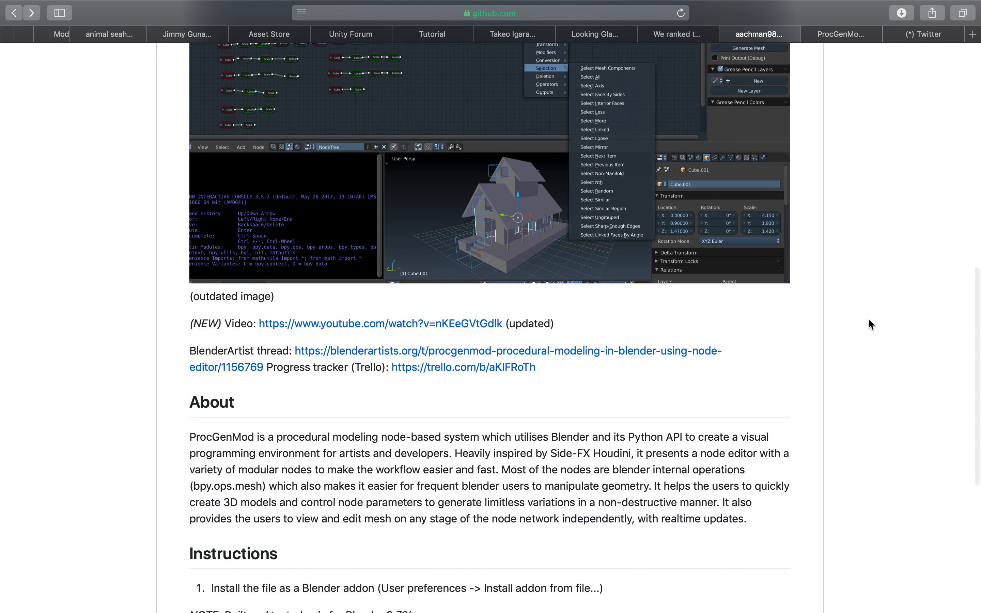
scroll(647, 394, "down", 3)
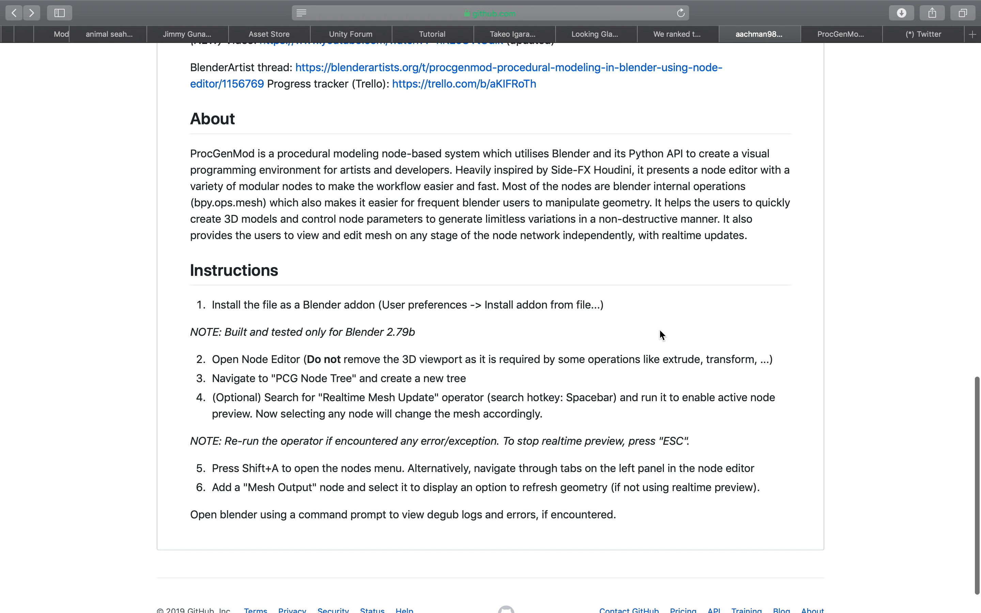
Step: Switch to Blender and split the 3D viewport into two stacked areas of similar height
key("ctrl+Left")
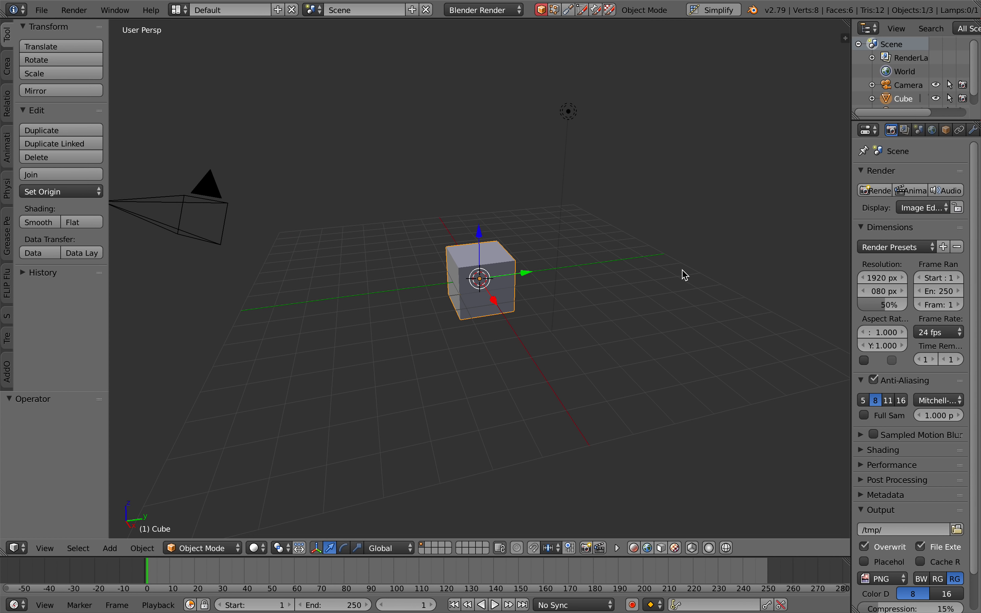
middle_click_drag(685, 275, 685, 262)
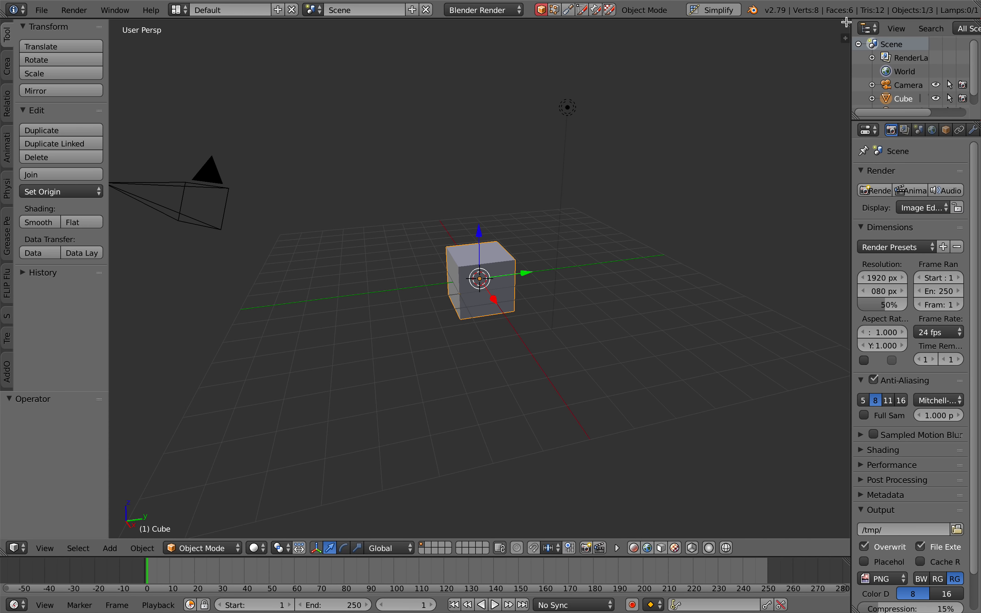
left_click_drag(845, 23, 847, 259)
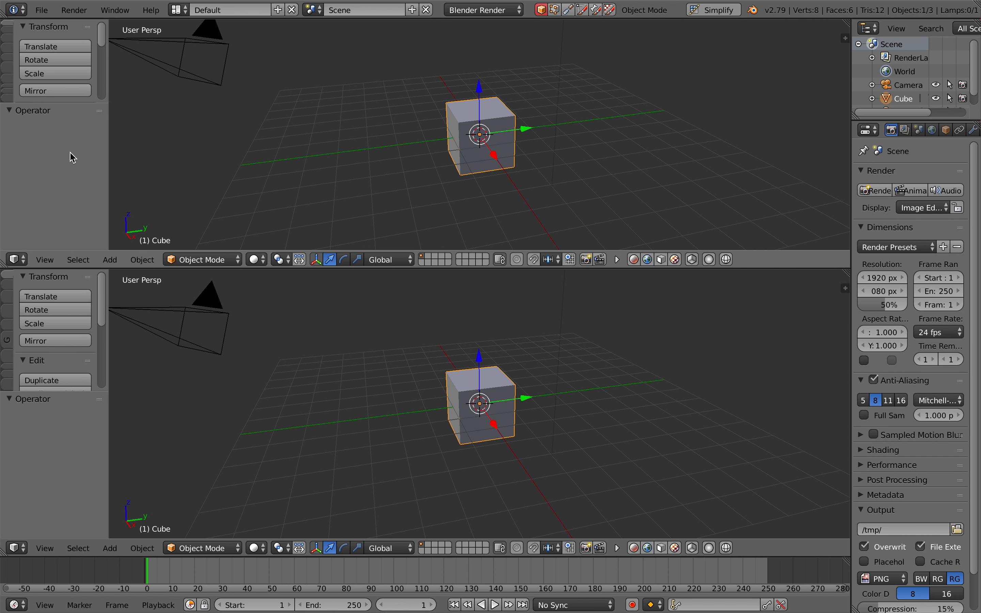
Step: Change the upper 3D view area to a Node Editor set to the PCG Node Tree type
left_click(19, 259)
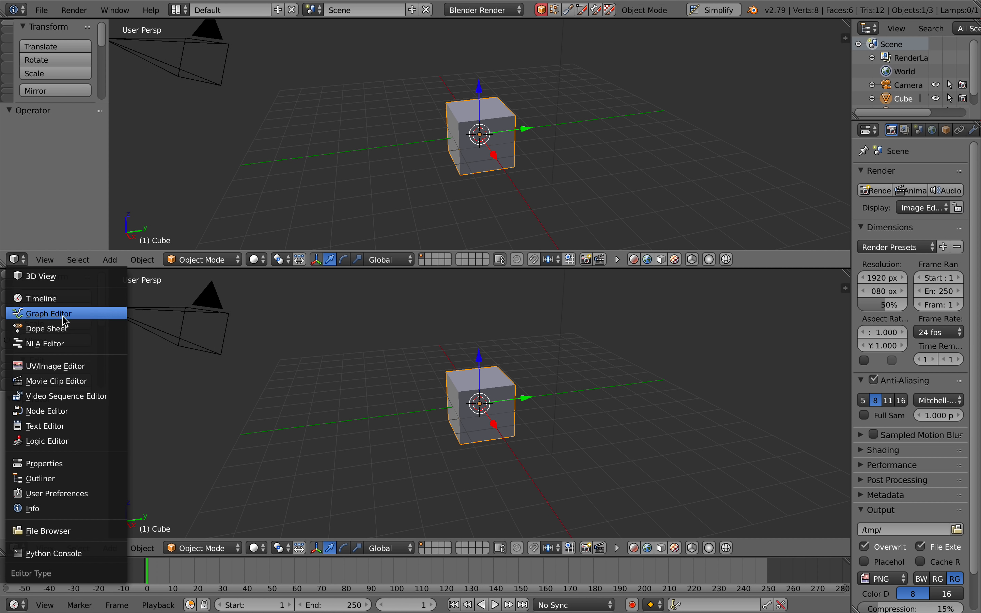
left_click(89, 412)
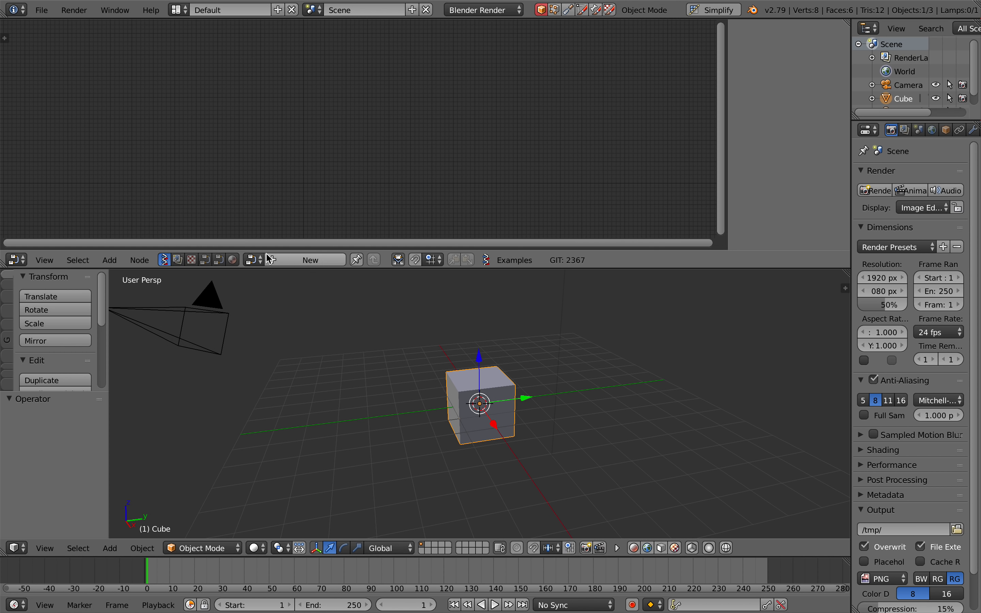
left_click(210, 262)
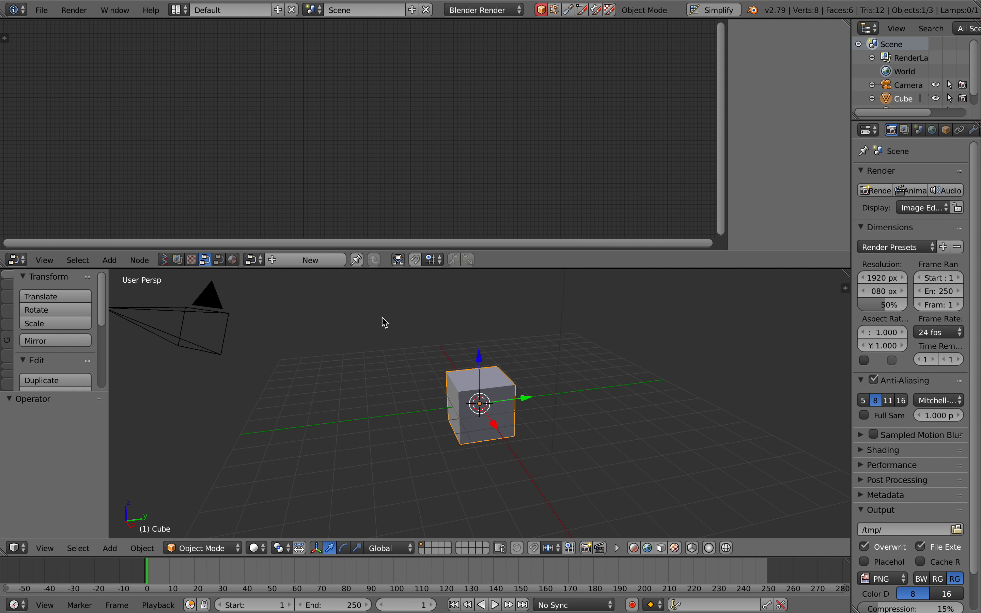
Step: Delete all default objects from the scene, including the cube, camera and lamp
scroll(388, 342, "down", 3)
key("a")
key("a")
key("Delete")
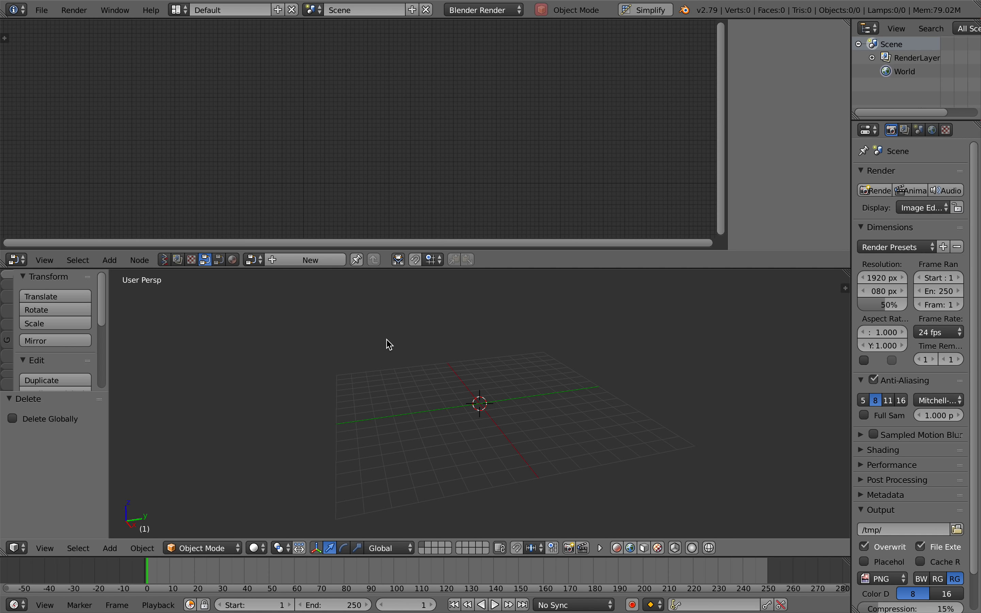
Step: Create a new node tree and place a Cube input node in it
left_click(305, 259)
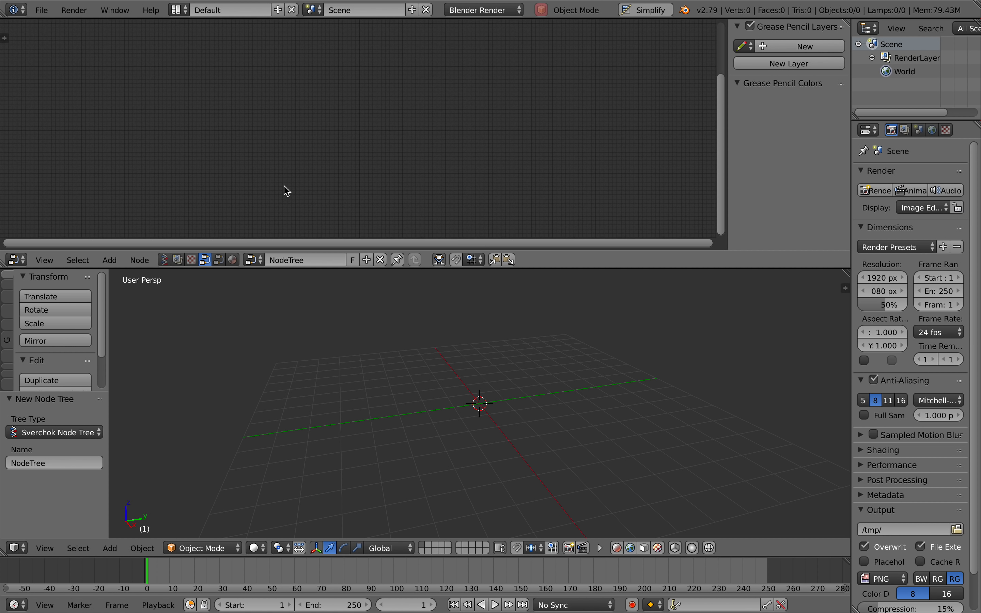
key("shift+a")
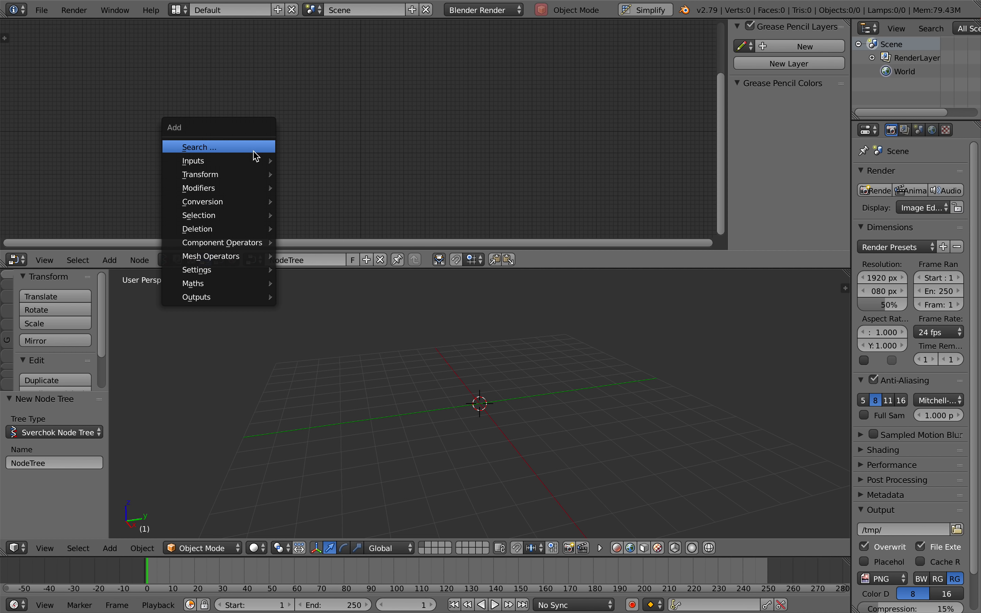
mouse_move(249, 186)
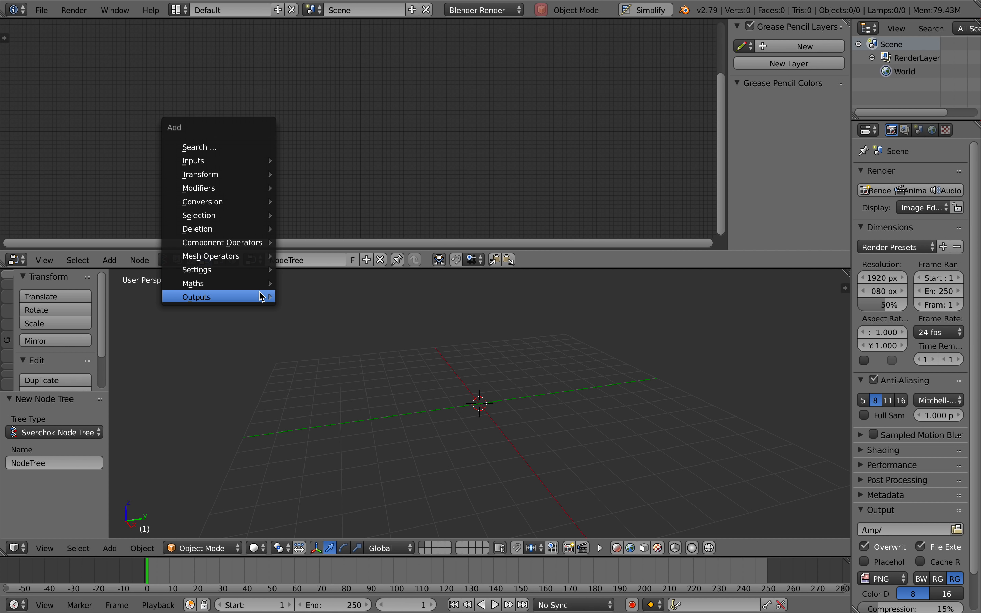
mouse_move(262, 298)
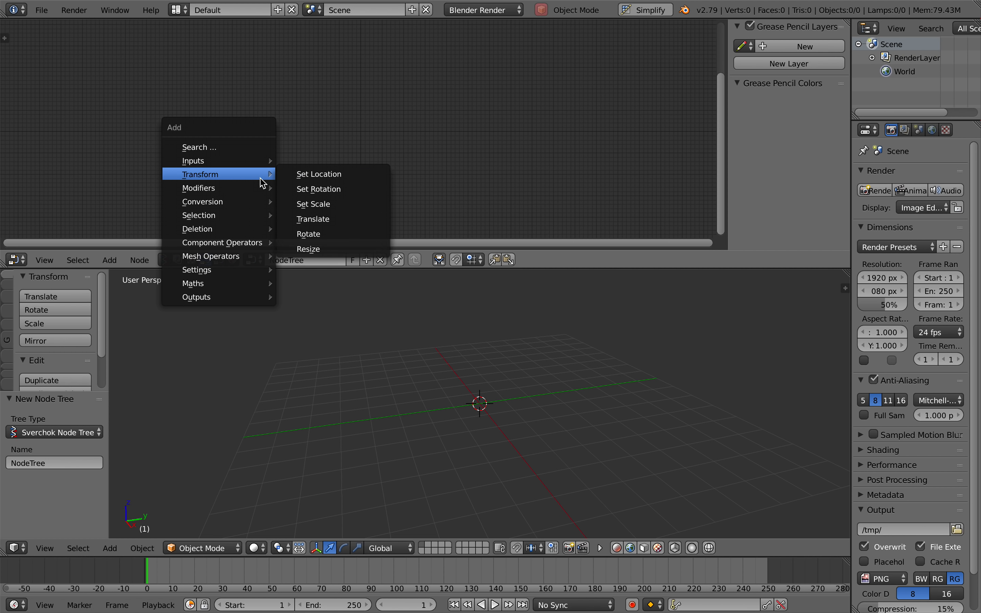
mouse_move(243, 166)
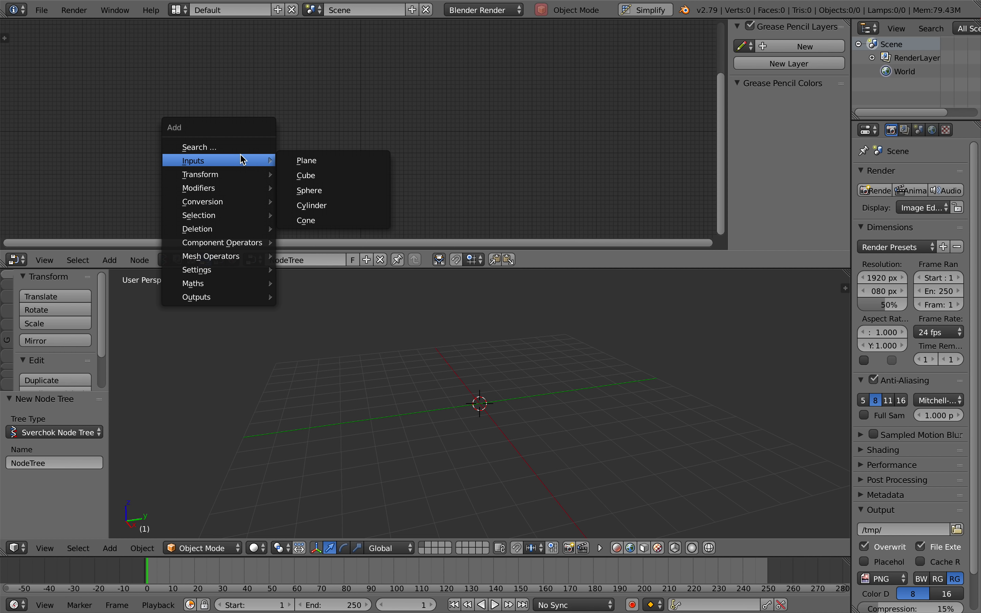
left_click(312, 175)
left_click(276, 134)
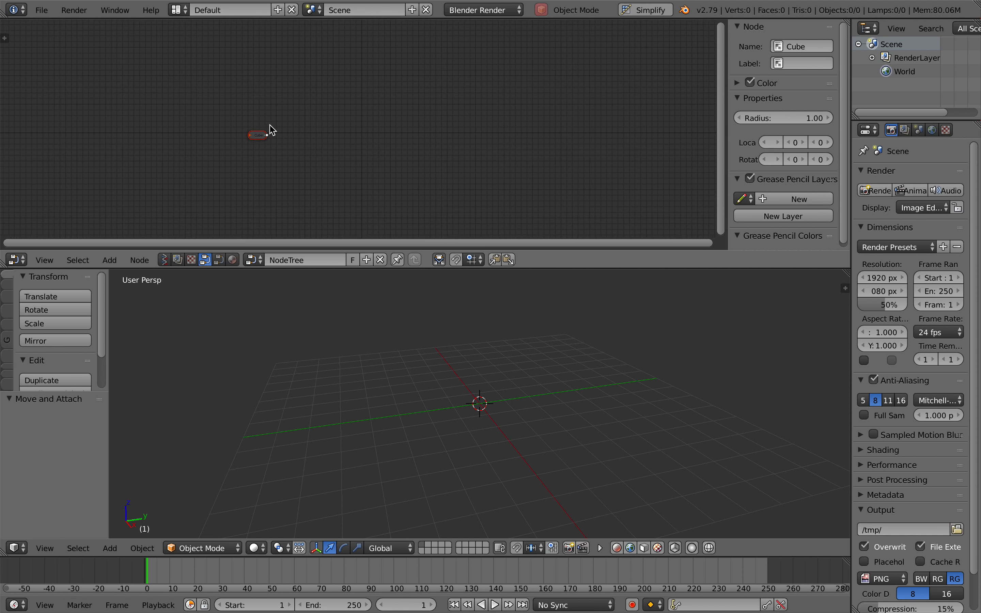
Step: Add a Mesh Output node beside the Cube node and link the Cube output to its input
scroll(272, 130, "up", 5)
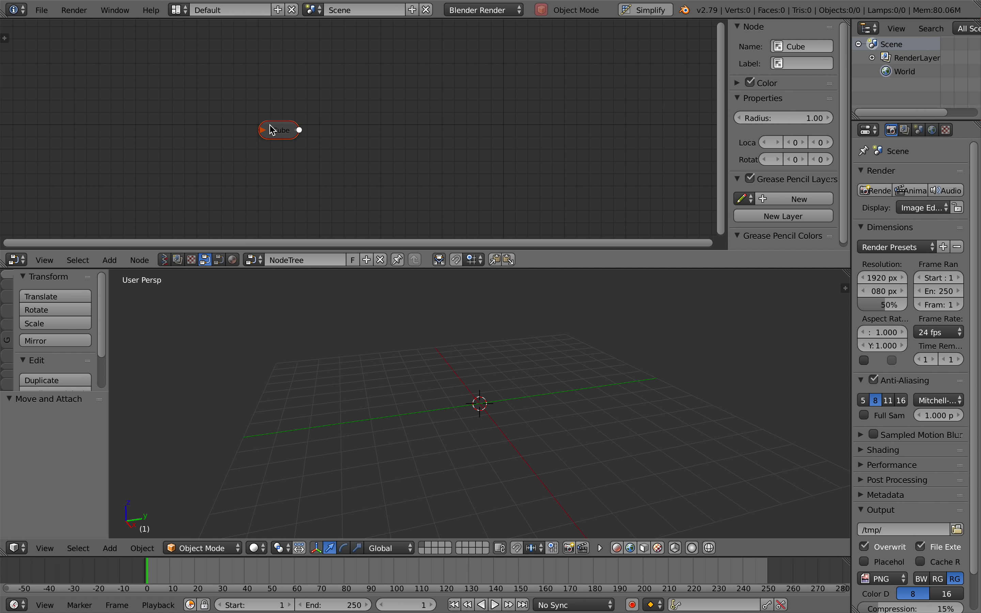
key("shift+a")
mouse_move(360, 236)
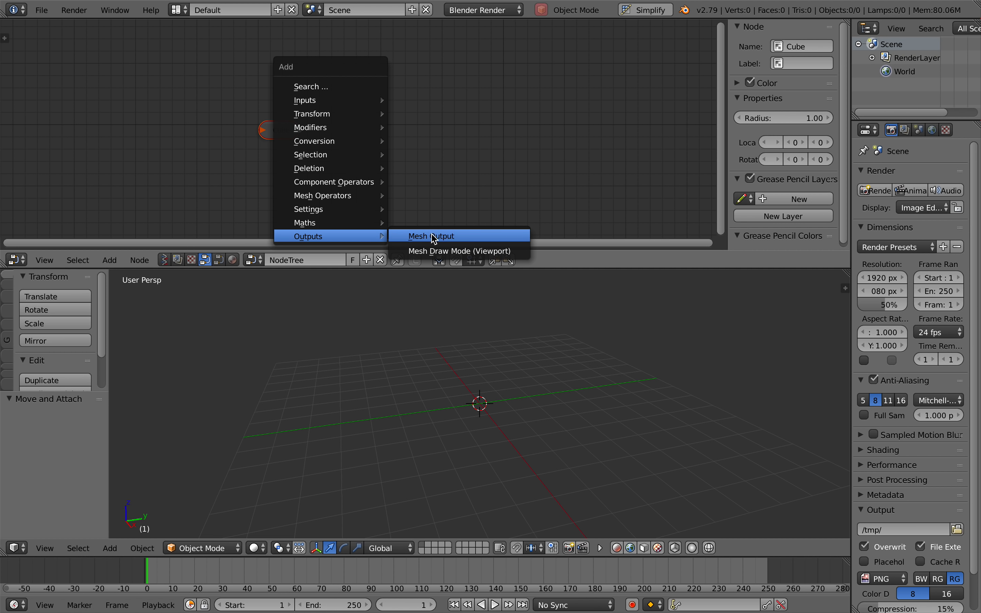
left_click(451, 245)
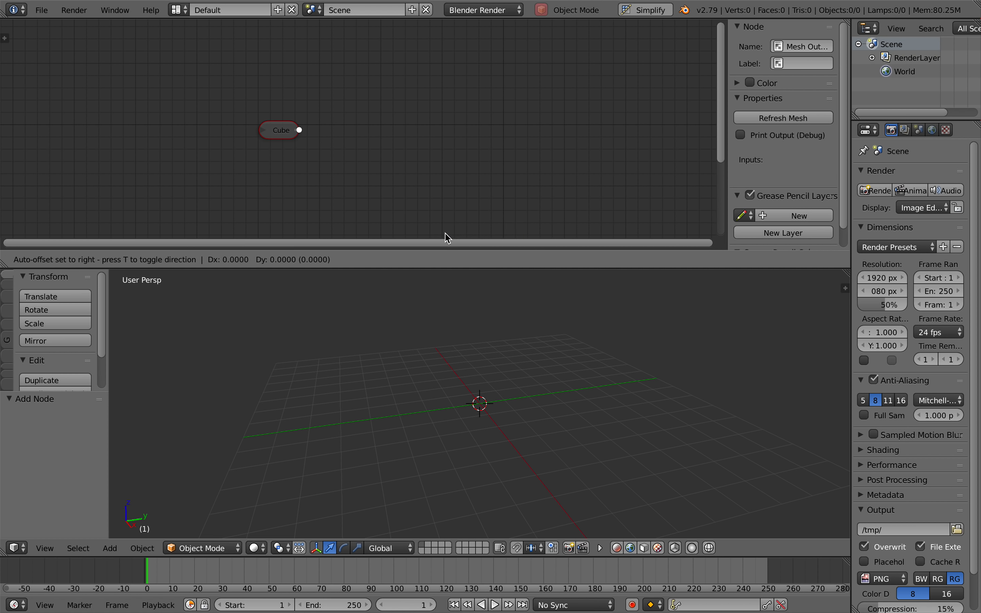
left_click(409, 122)
left_click_drag(300, 131, 388, 162)
scroll(352, 141, "up", 1)
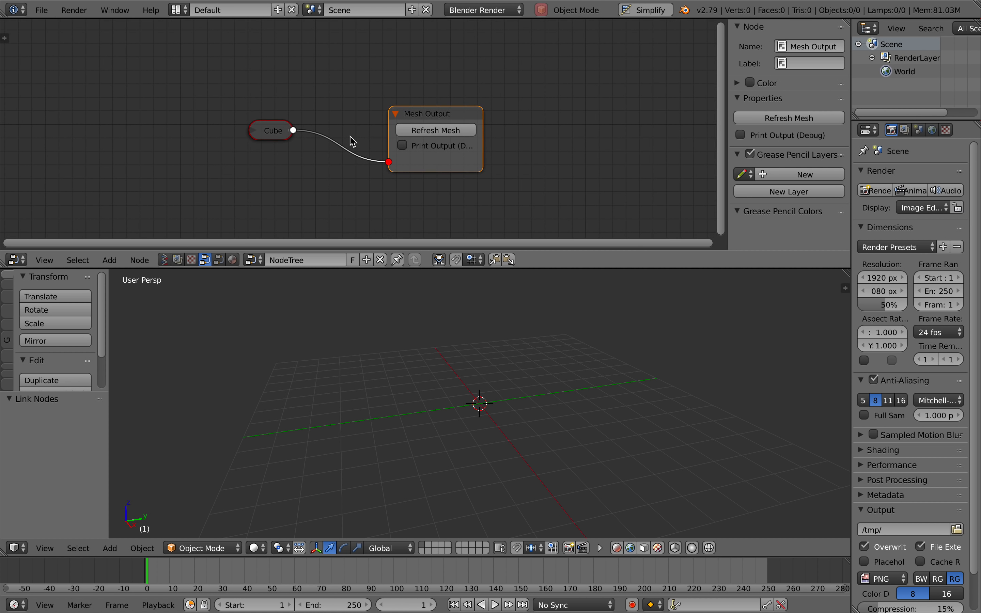
Step: Refresh the mesh from the Mesh Output node to generate the cube in the 3D view
left_click(440, 135)
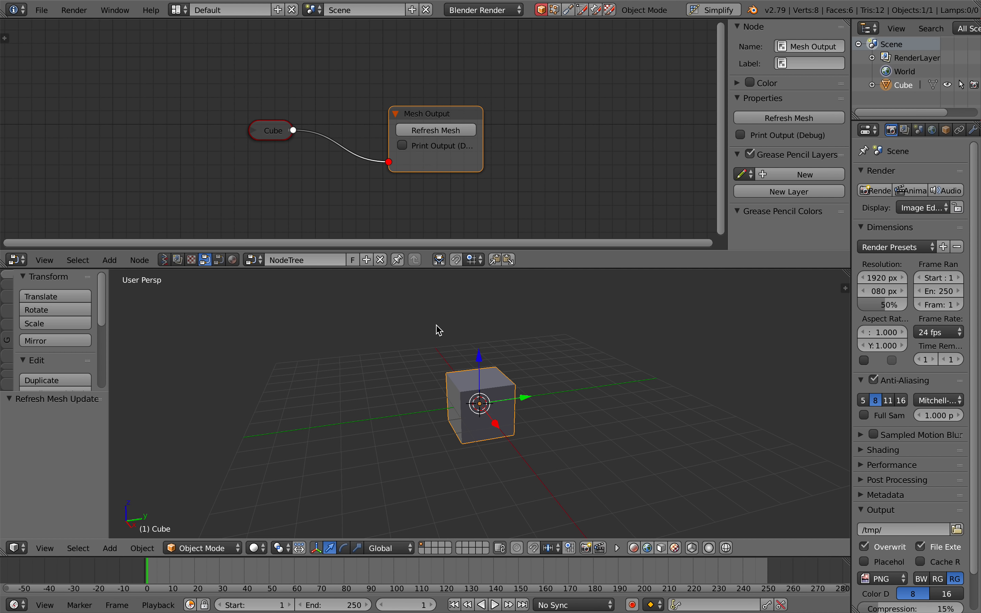
scroll(439, 326, "up", 3)
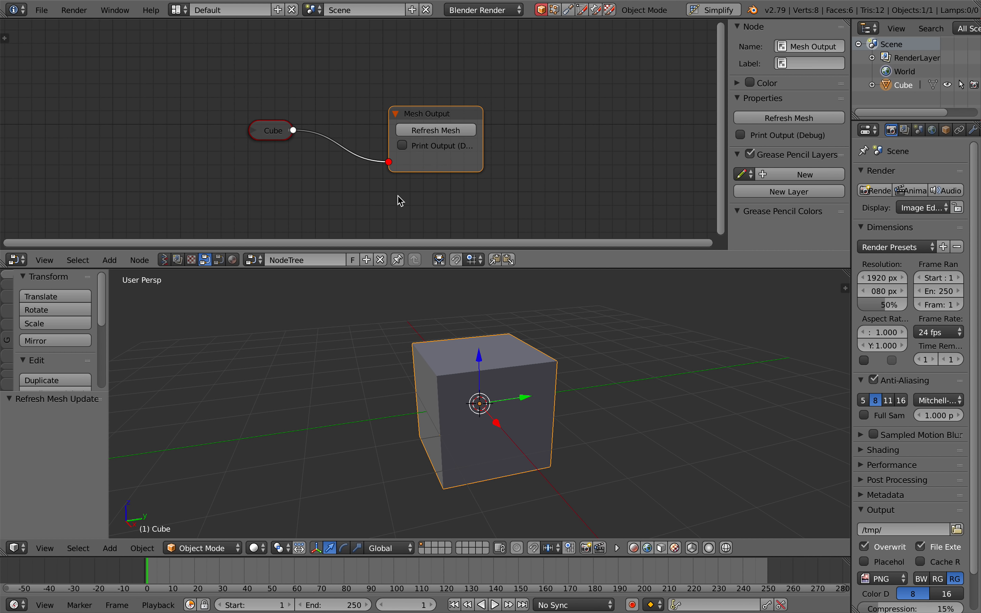
middle_click_drag(467, 136, 470, 135)
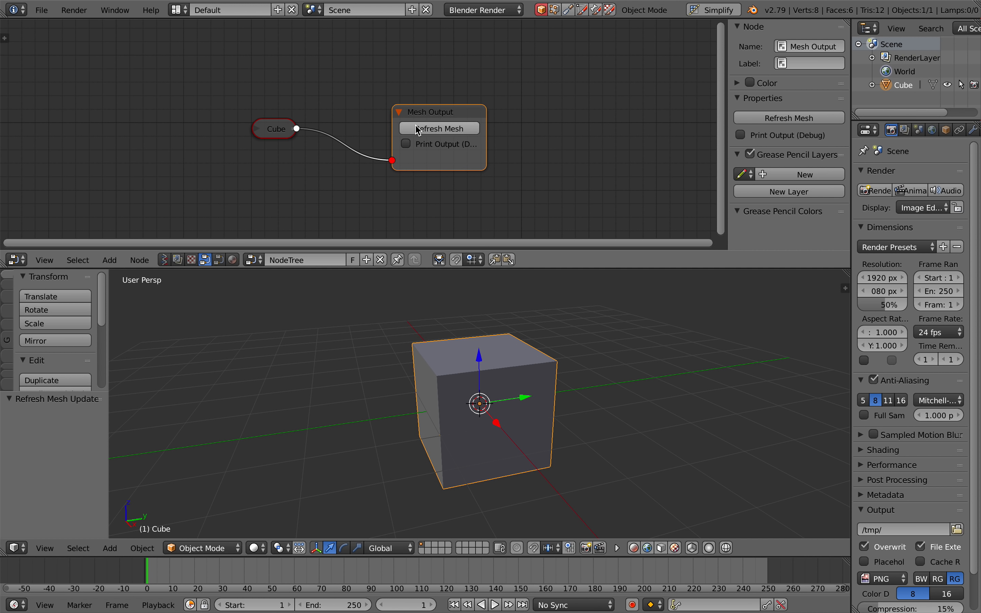
Step: Expand the Cube node to show its parameters, move it farther from the Mesh Output node and collapse it again
left_click(256, 129)
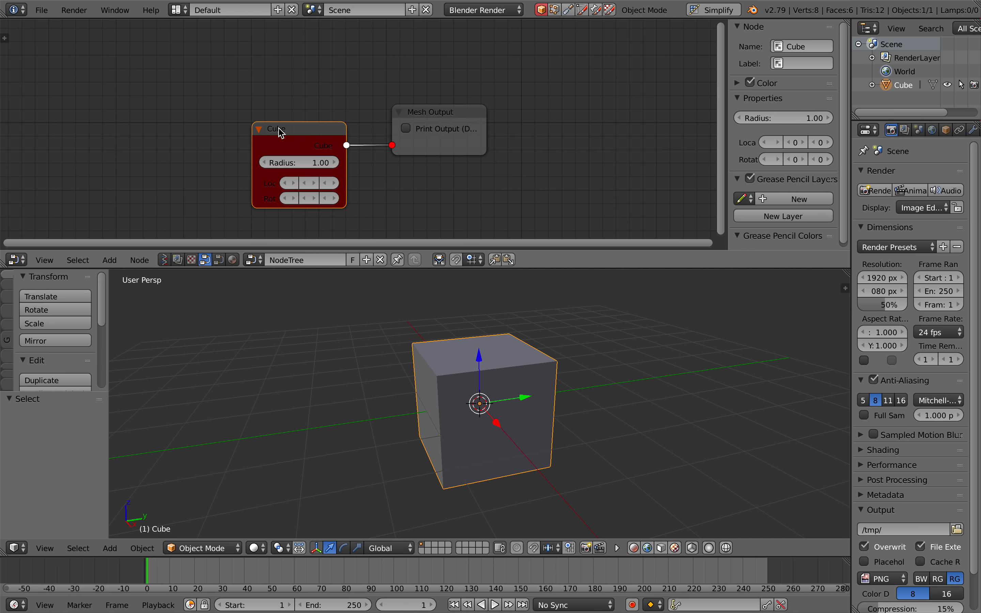
left_click_drag(280, 127, 258, 113)
left_click(231, 110)
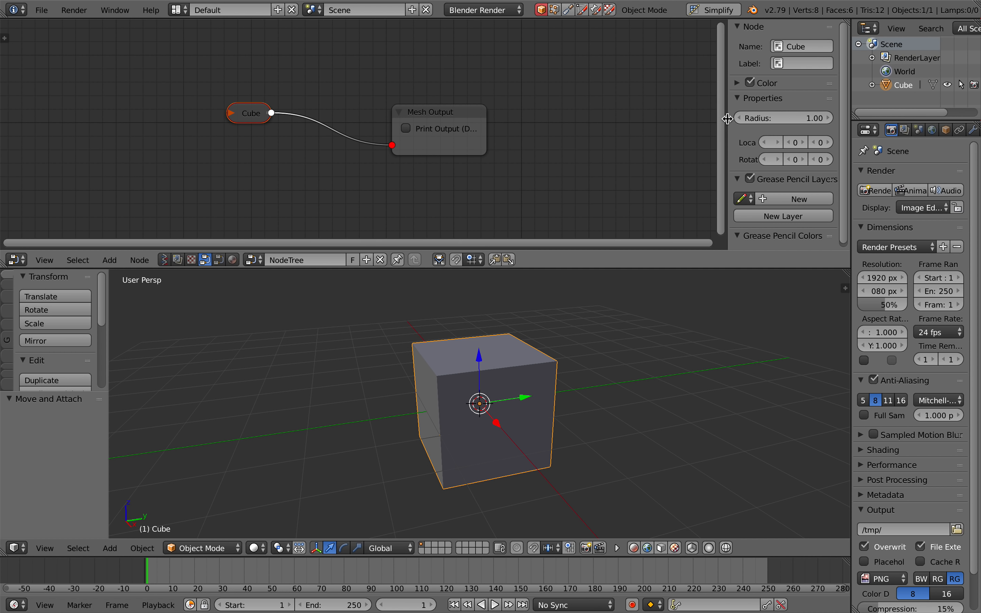
Step: Expand the Cube node with the node sidebar hidden and set its radius to 2.32
key("n")
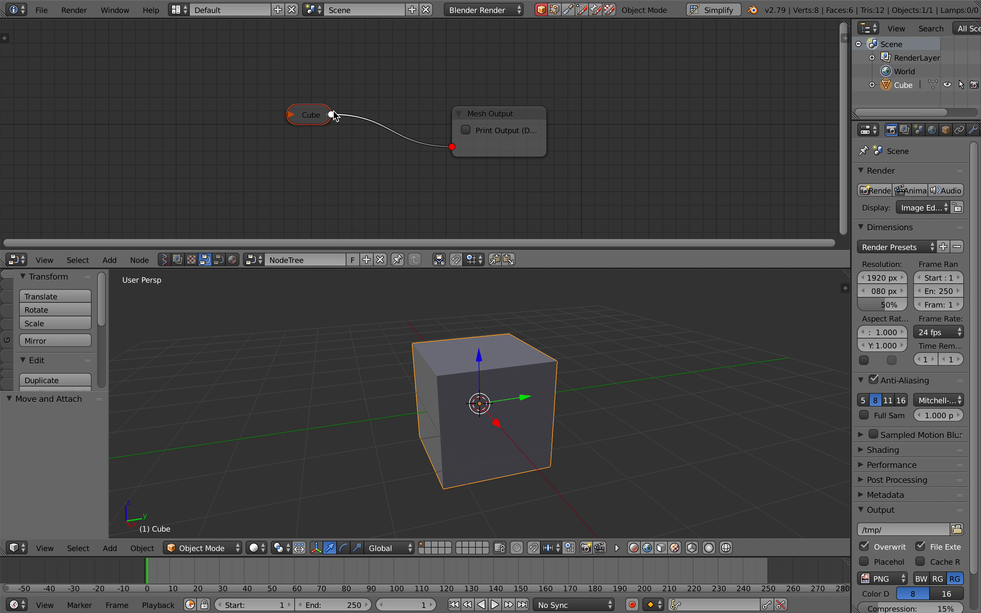
left_click_drag(318, 119, 280, 115)
key("h")
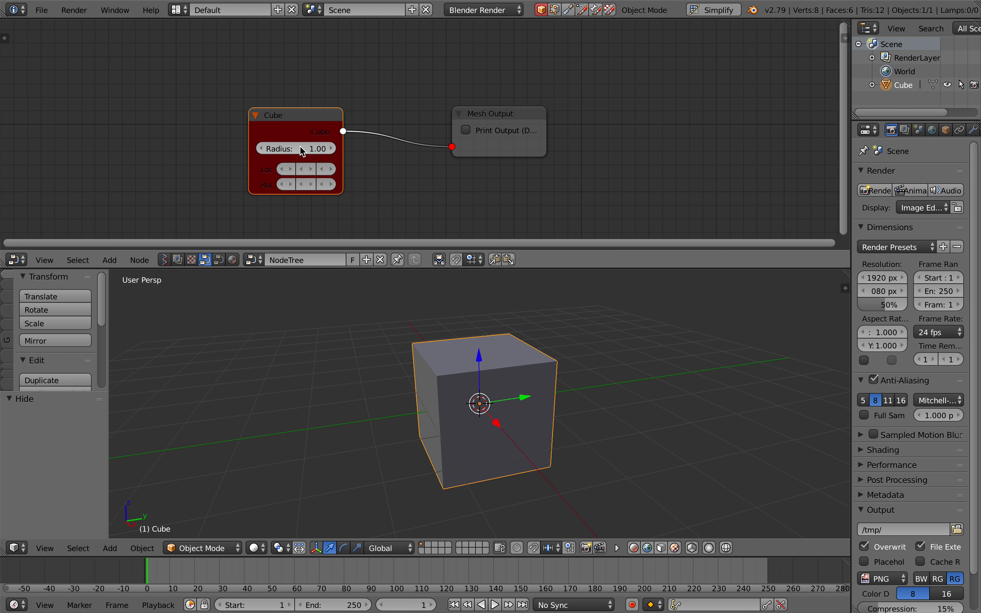
left_click_drag(302, 151, 323, 150)
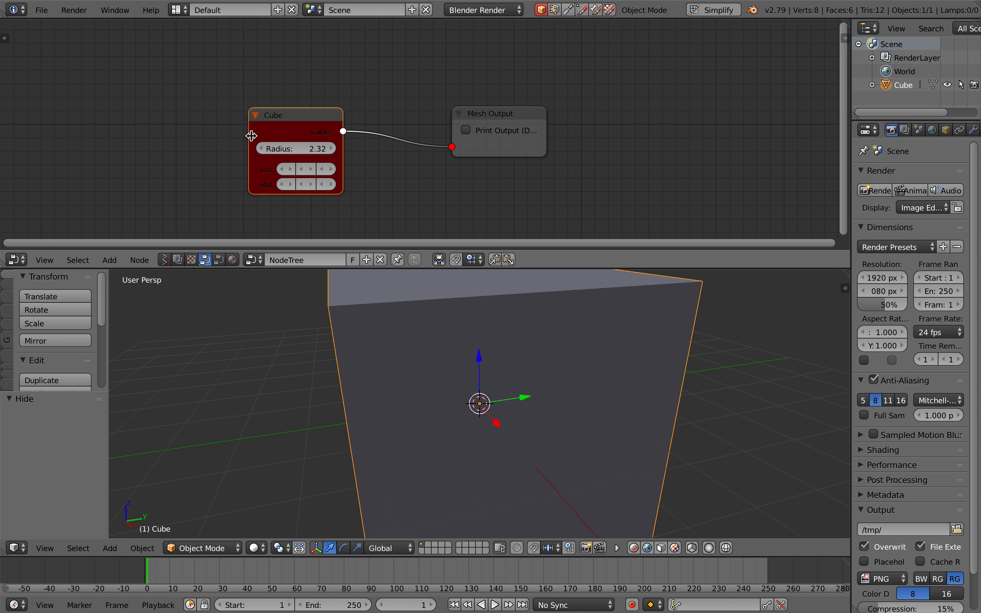
Step: Widen the Cube node, set its location to 1.2, 0.72, 0.9 and Y rotation to 31°, and show the 3D view's transform values
left_click_drag(251, 135, 199, 135)
left_click_drag(245, 170, 554, 269)
left_click(284, 178)
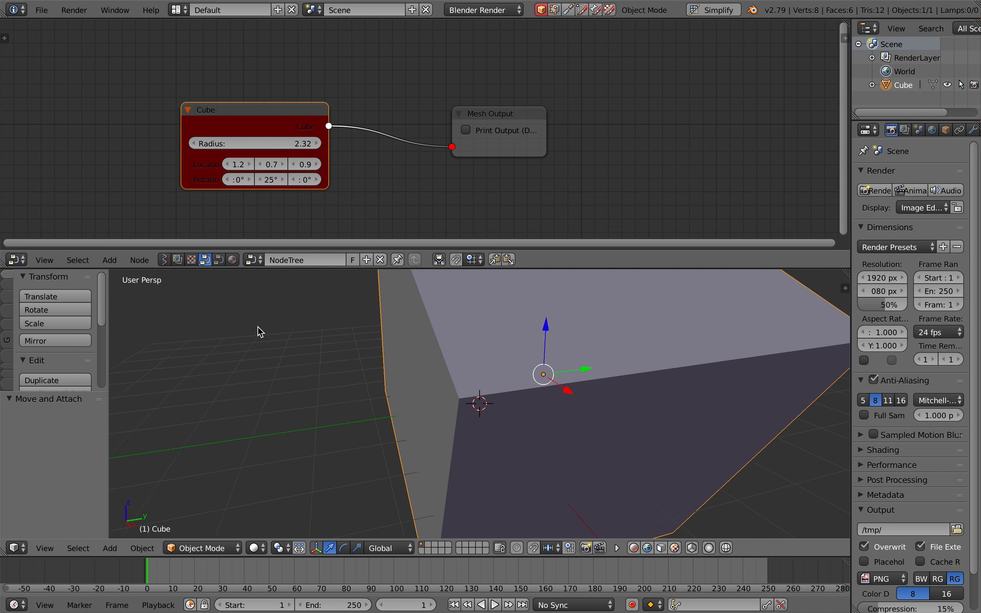
left_click(844, 285)
left_click_drag(271, 173, 702, 331)
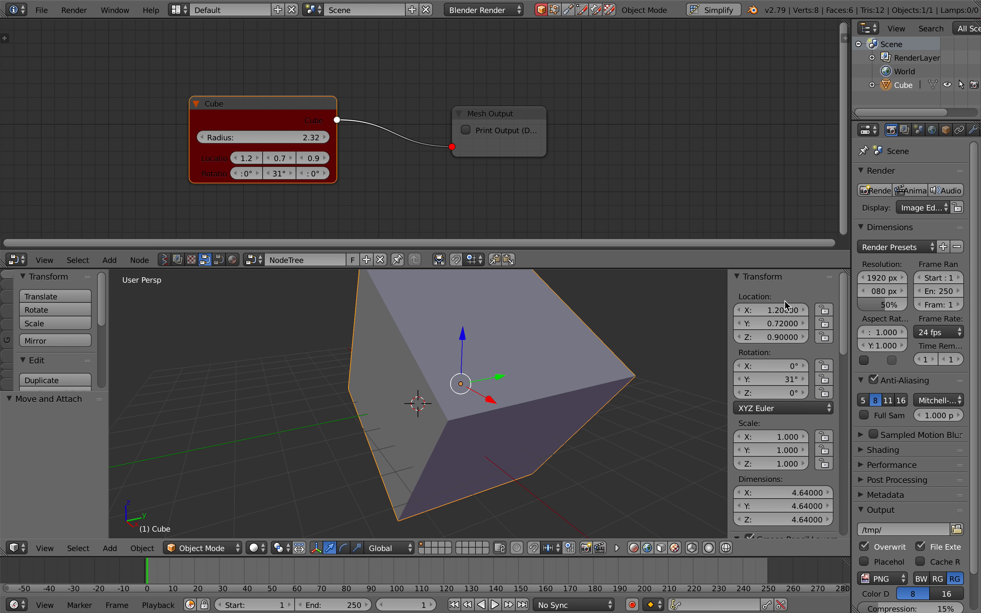
Step: Set the Cube node's Y rotation to 0° and its Y location to 9
left_click(280, 174)
type("0")
key("Return")
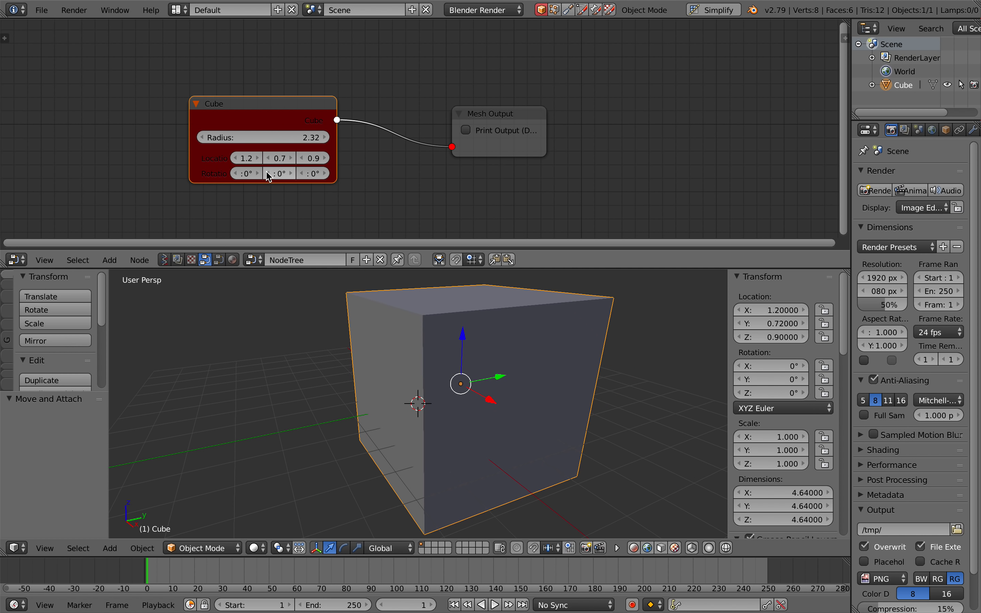
left_click(278, 158)
type("9")
key("Return")
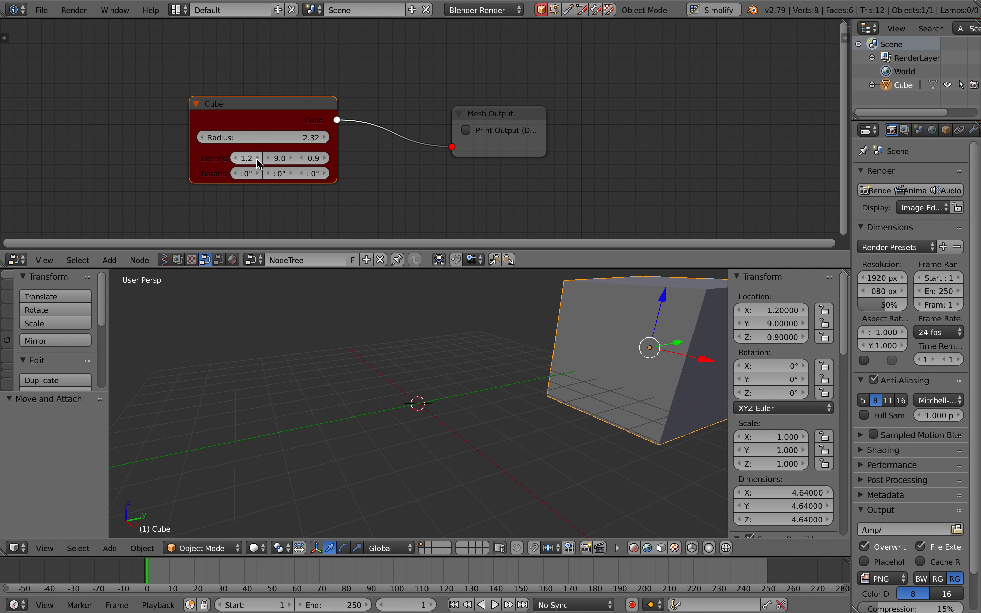
Step: Reset the Cube node's X, Y and Z location values to 0
type("0")
key("Return")
key("Return")
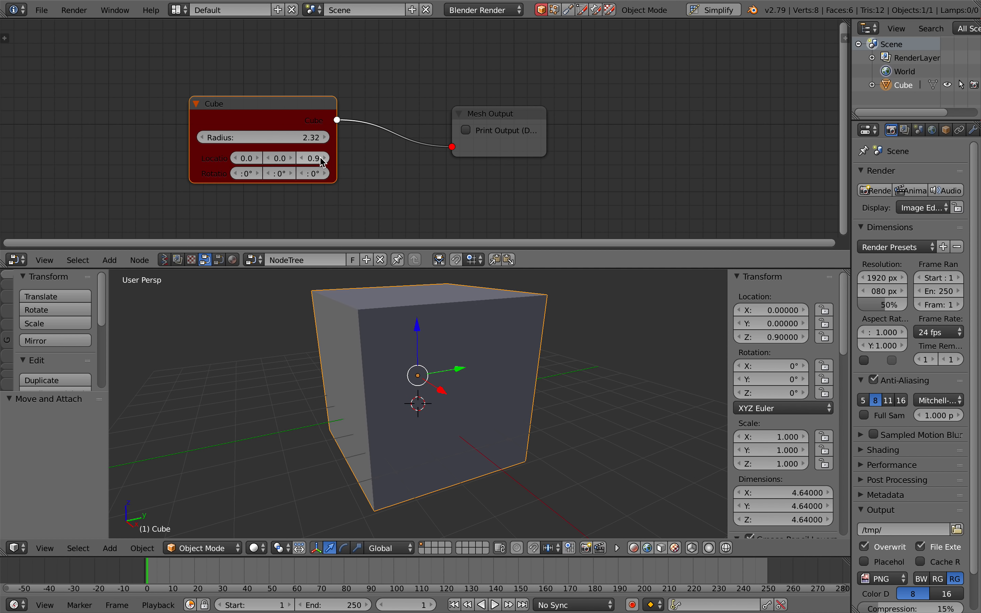
left_click(323, 162)
left_click(322, 162)
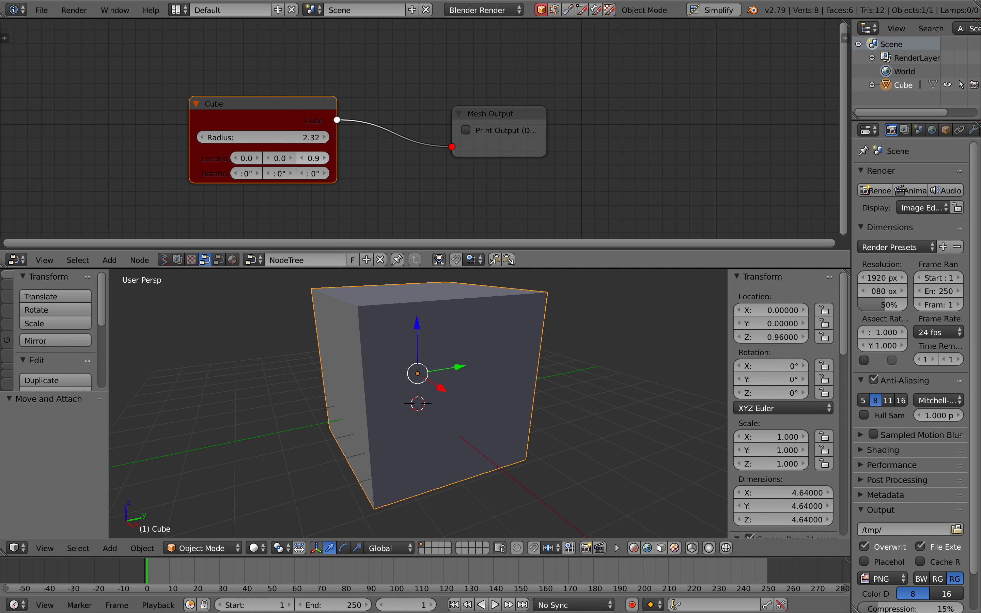
left_click(322, 162)
left_click(322, 162)
left_click(318, 161)
type("0")
key("Return")
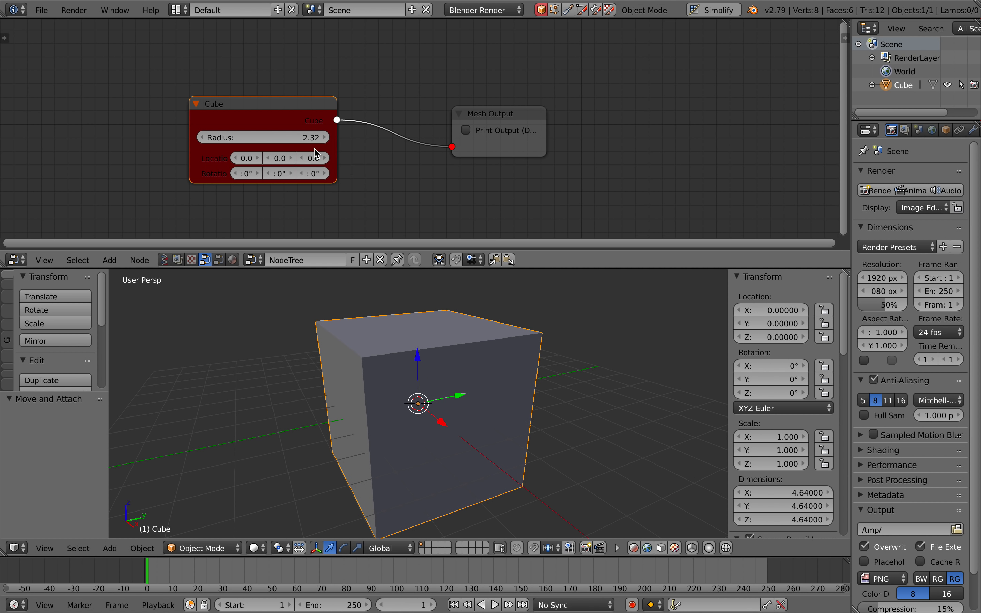
Step: Set the Cube node's radius to 1.72 and space the Cube and Mesh Output nodes farther apart
left_click_drag(318, 140, 207, 80)
left_click_drag(472, 107, 599, 99)
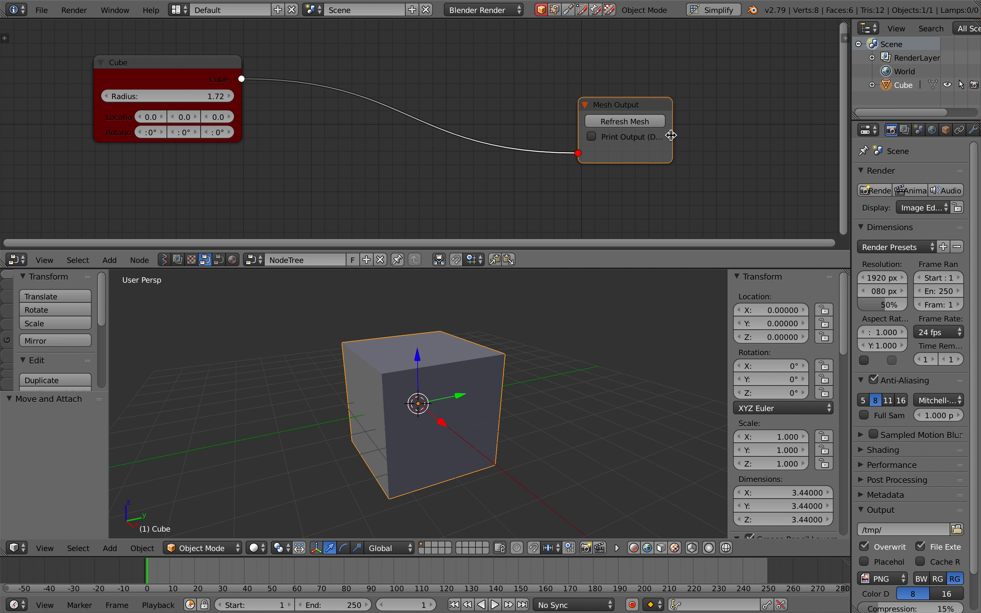
Step: Widen the Mesh Output node until its labels show in full, and refresh the mesh from it
left_click_drag(672, 136, 706, 136)
left_click(646, 123)
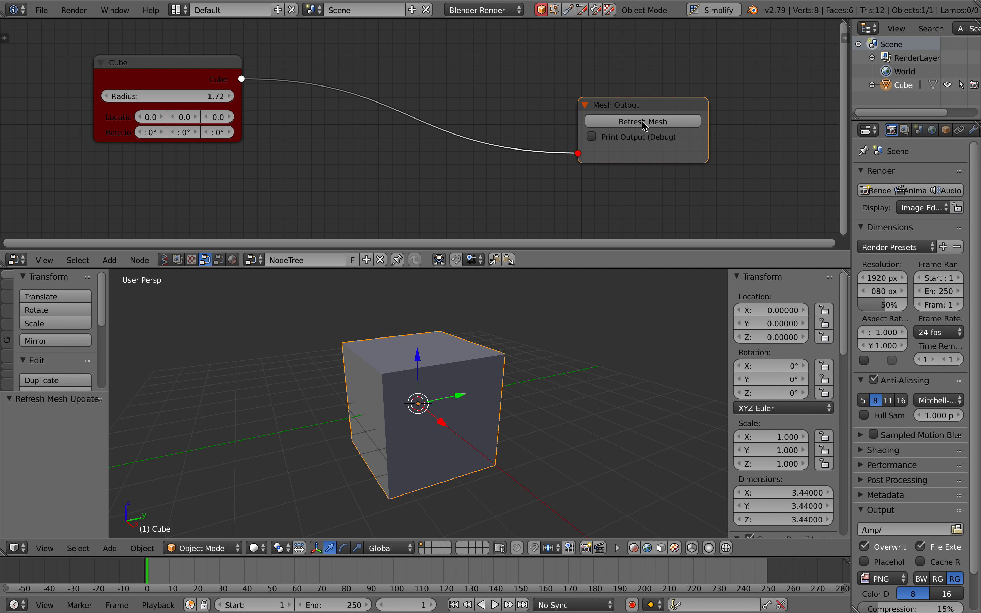
Step: Save the Blender file to the Desktop as PCG_001.blend
key("ctrl+s")
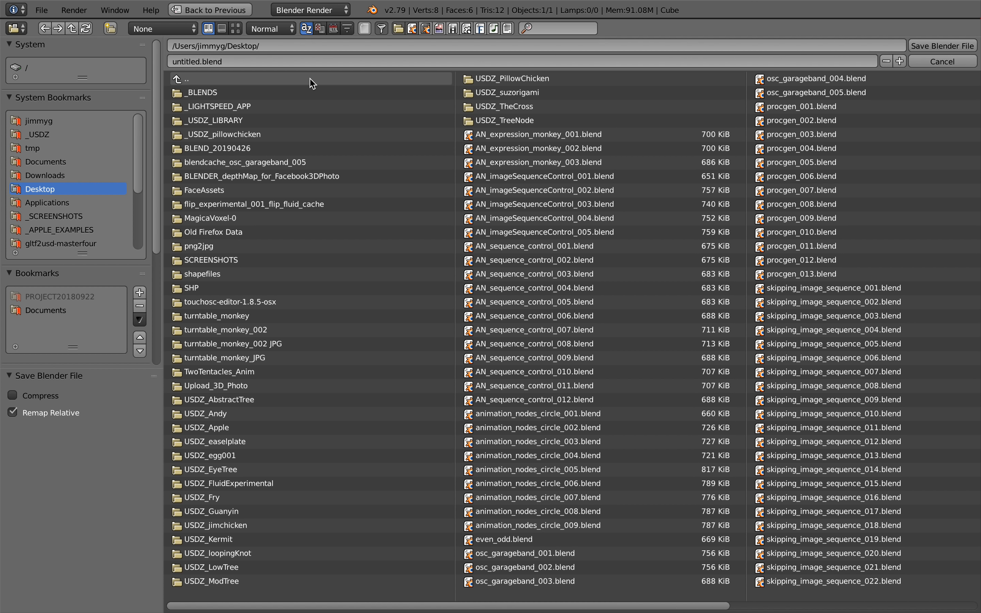
left_click(216, 59)
double_click(184, 58)
type("PCG_001")
key("Return")
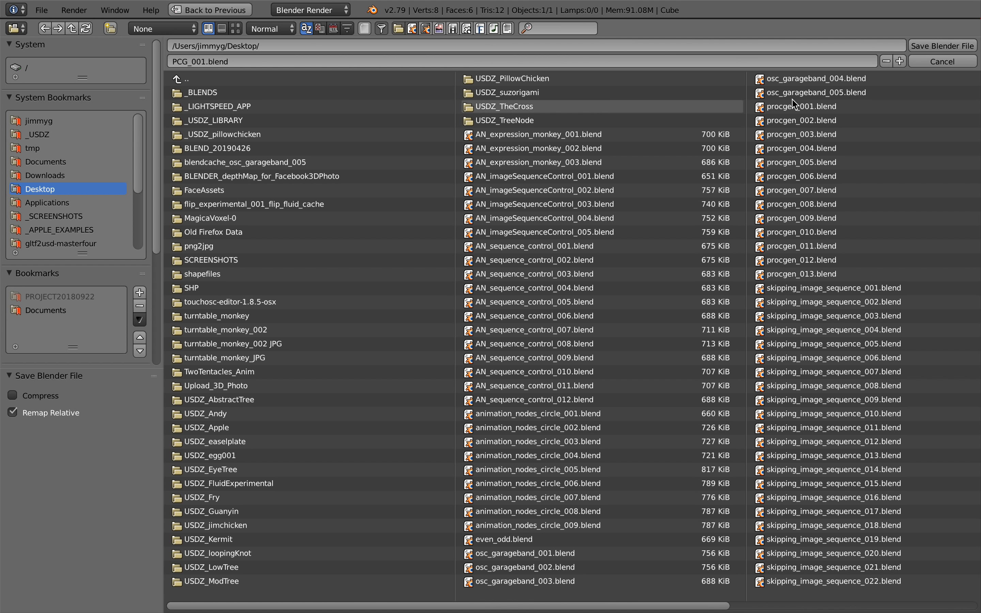
left_click(960, 43)
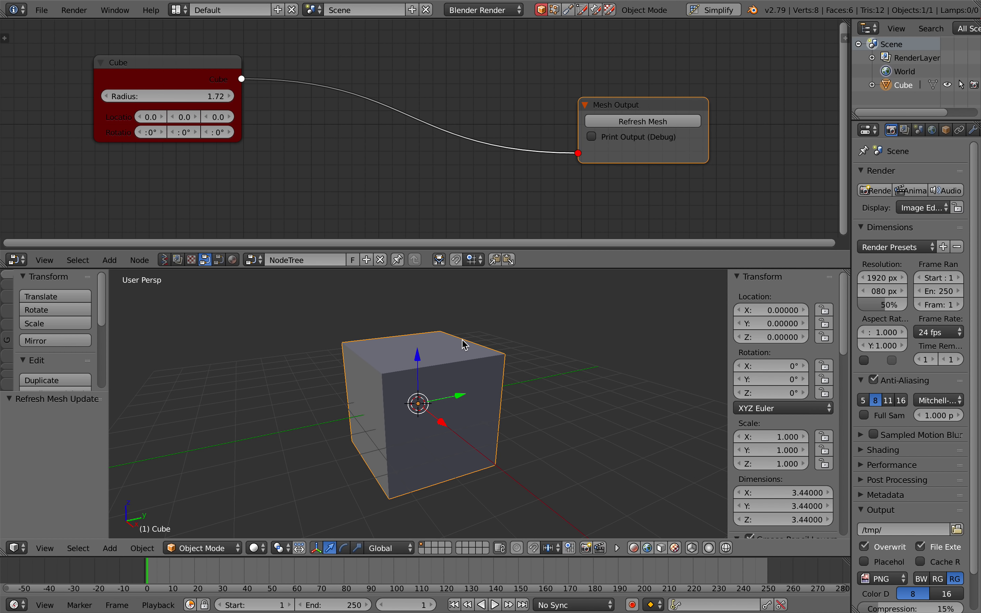
Step: Add a To Mesh Mode conversion node and place it above the link to Mesh Output, leaving it unconnected
middle_click_drag(463, 344, 473, 350)
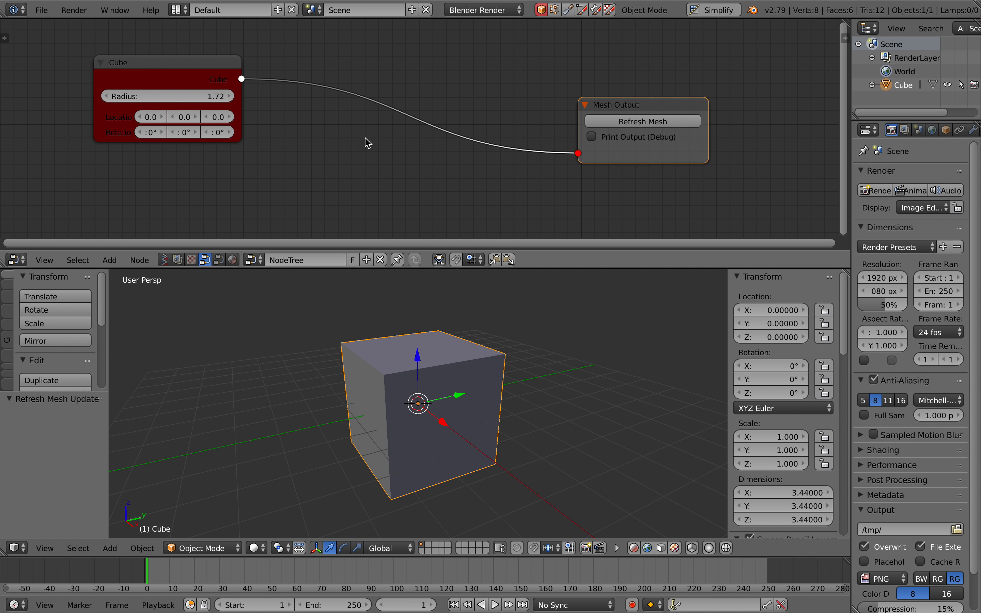
key("shift+a")
mouse_move(359, 131)
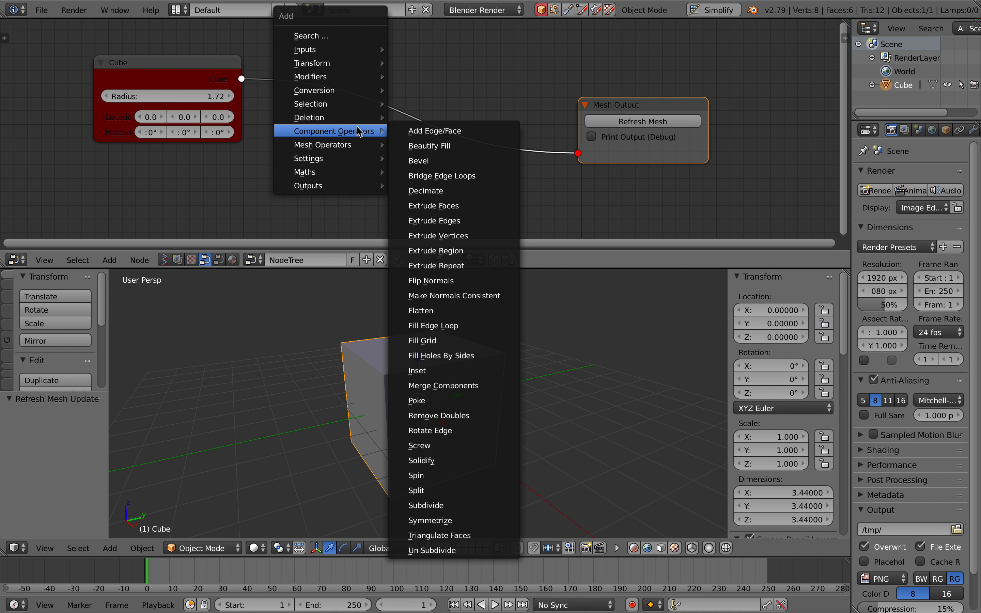
mouse_move(357, 106)
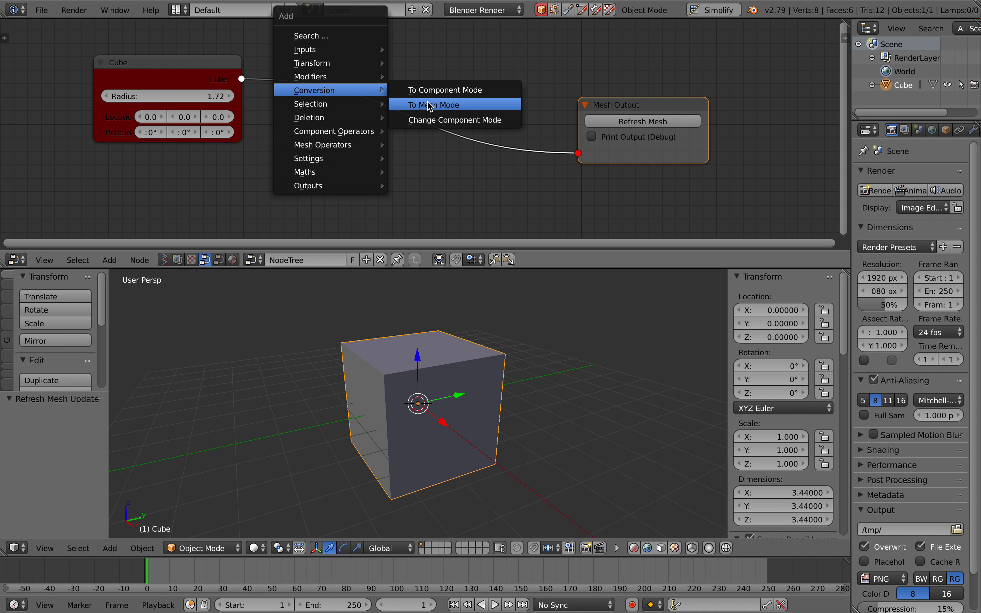
left_click(456, 104)
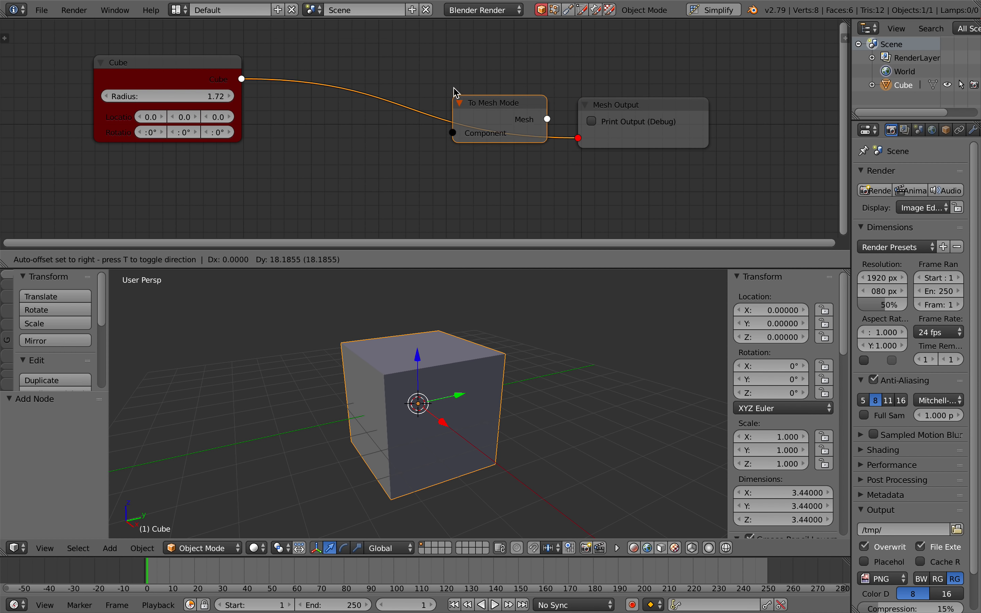
left_click(474, 57)
Step: Add a To Component Mode conversion node beside the Cube node and move Mesh Output farther away to make room
key("shift+a")
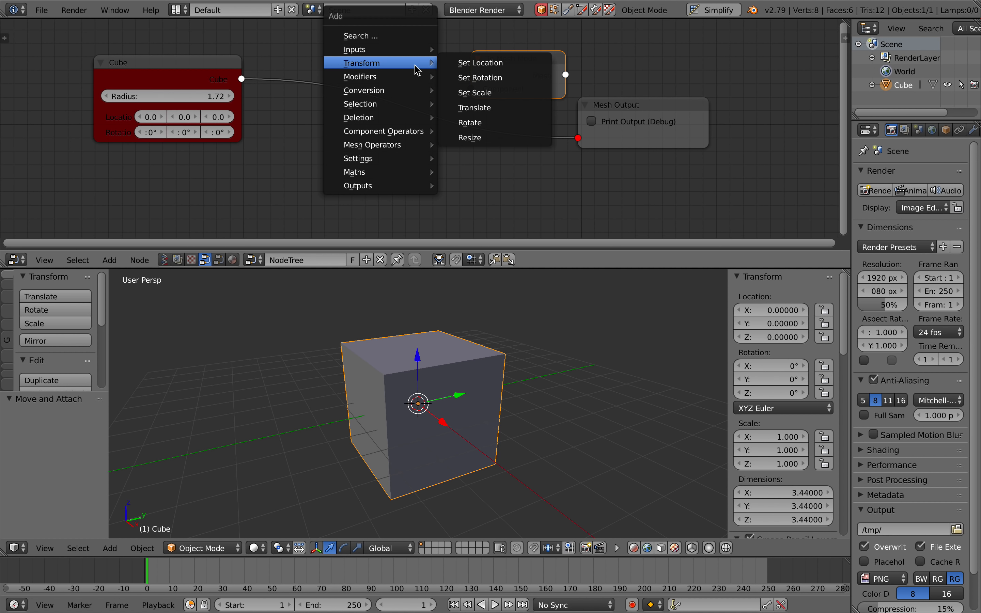
mouse_move(418, 90)
left_click(461, 93)
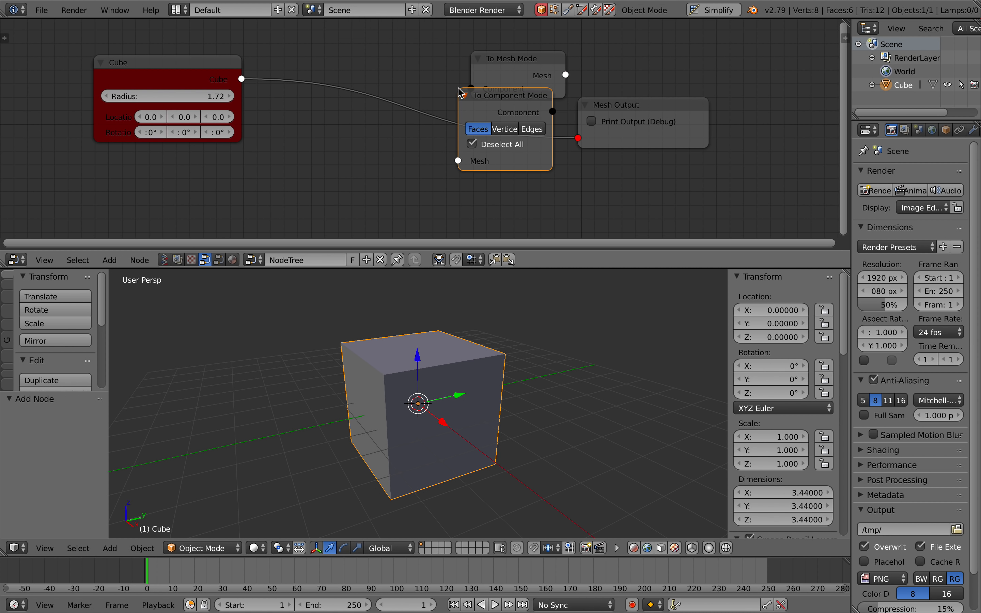
left_click(317, 121)
left_click_drag(243, 80, 296, 158)
left_click_drag(364, 147, 348, 137)
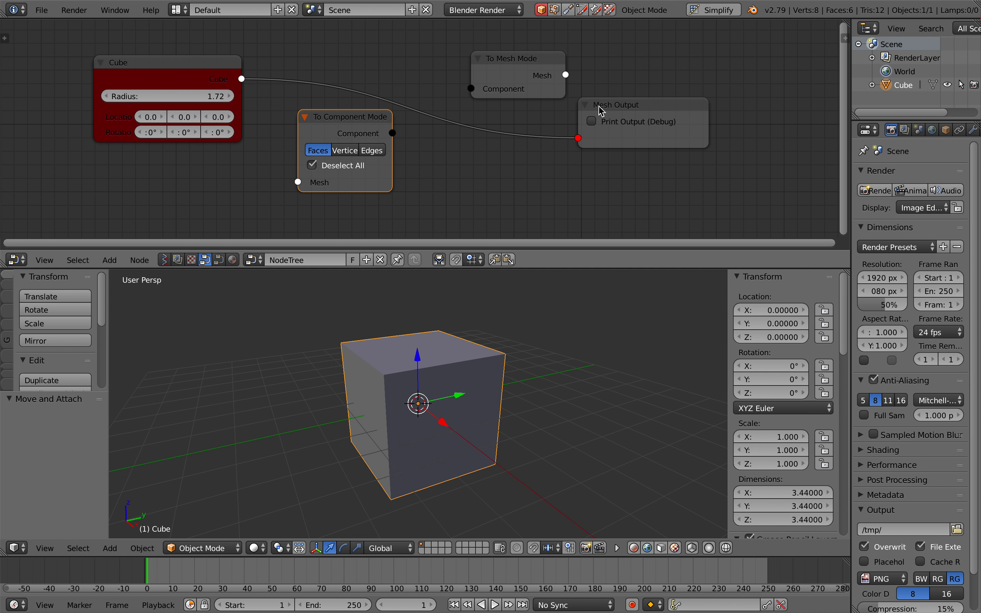
left_click_drag(594, 106, 653, 107)
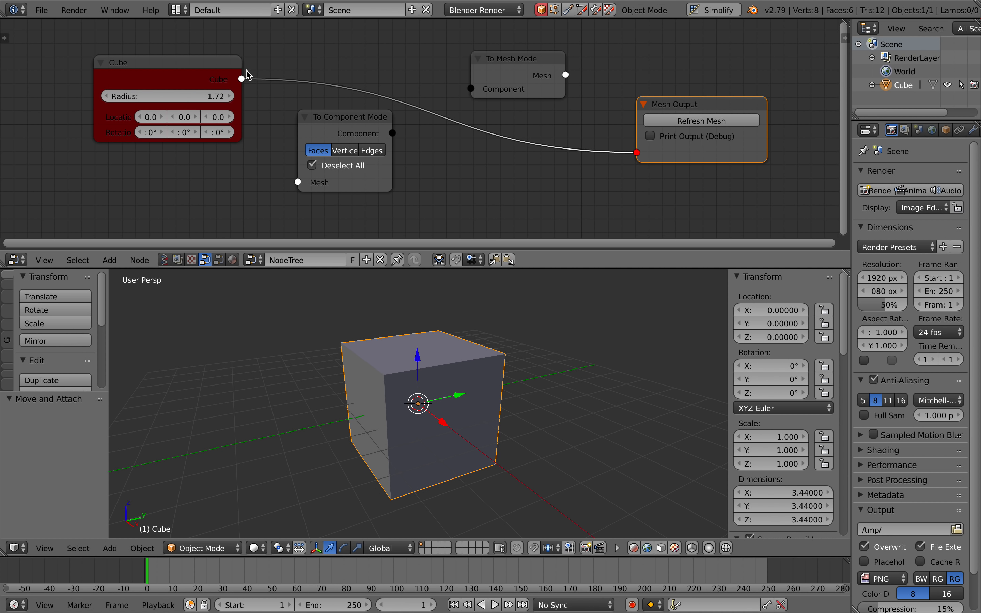
Step: Link the nodes in sequence: Cube to To Component Mode, To Component Mode to To Mesh Mode, and To Mesh Mode to Mesh Output
left_click_drag(251, 82, 246, 80)
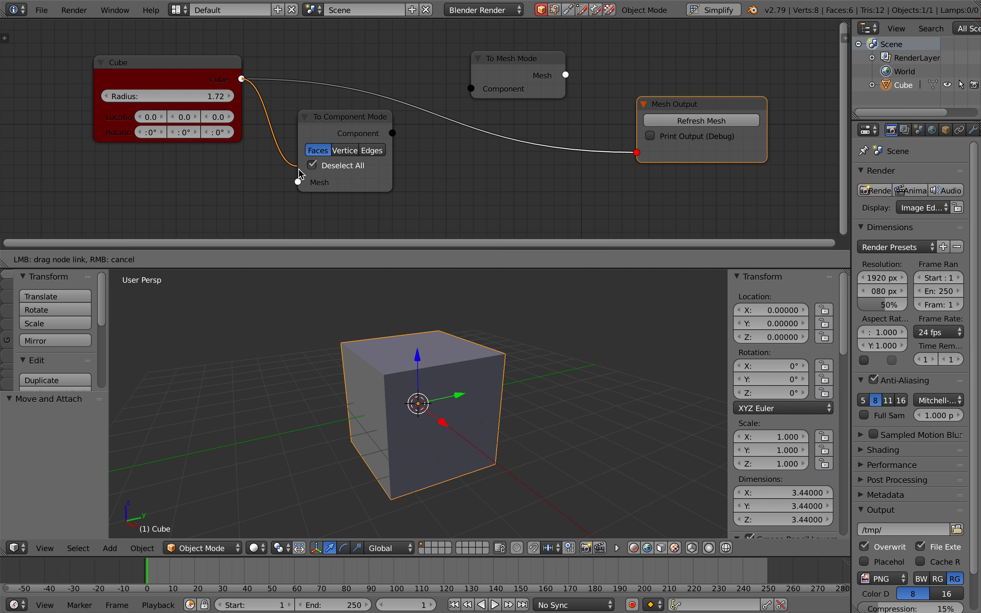
left_click_drag(301, 174, 299, 181)
left_click_drag(392, 134, 411, 106)
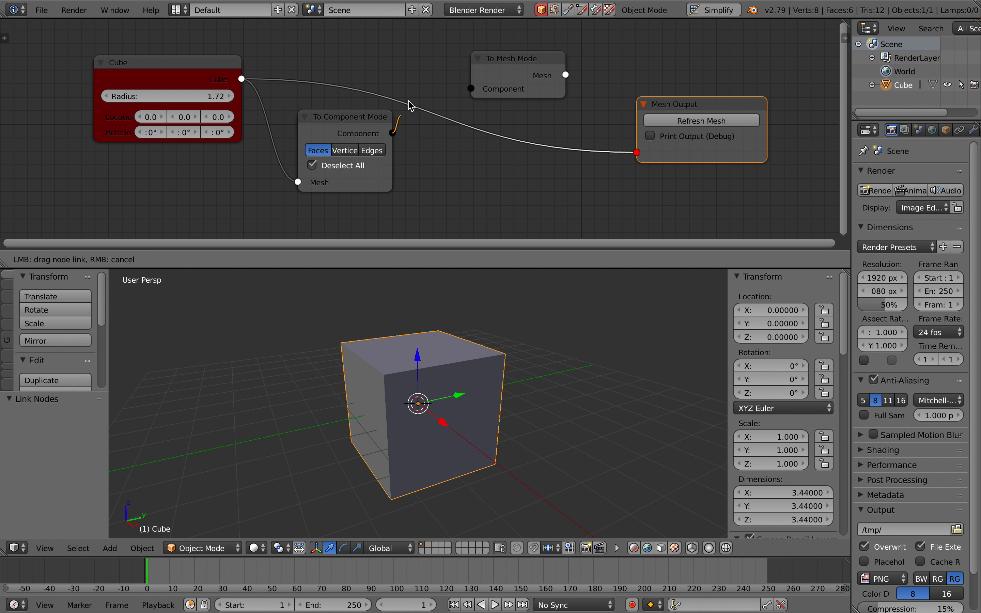
left_click_drag(472, 98, 471, 92)
left_click_drag(567, 75, 582, 80)
left_click_drag(607, 137, 637, 153)
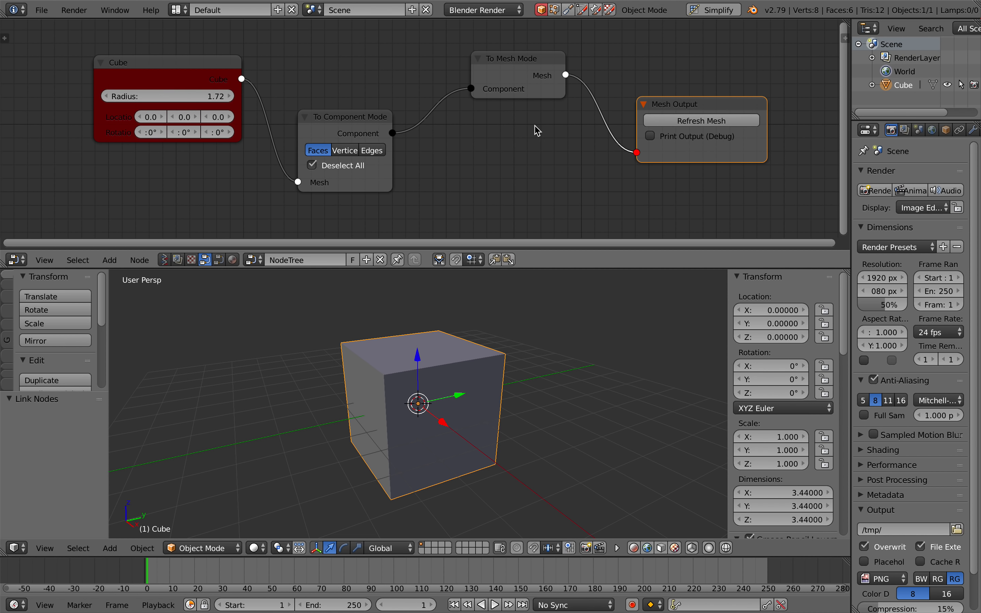
Step: Move the To Component Mode node closer to Cube, toggle its Deselect All option off and on, and return the cube to Object Mode
left_click_drag(335, 154, 309, 132)
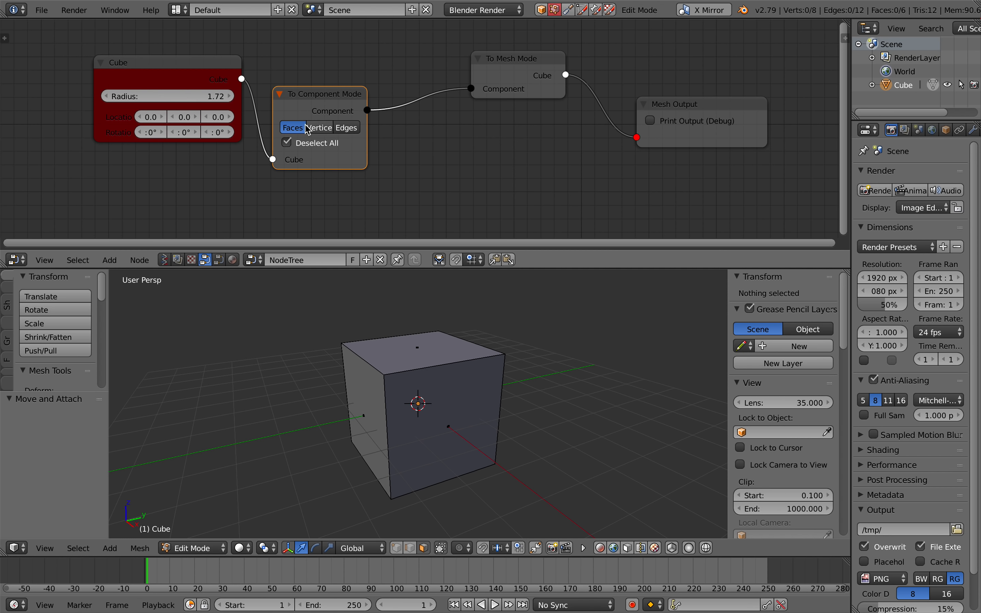
left_click(330, 146)
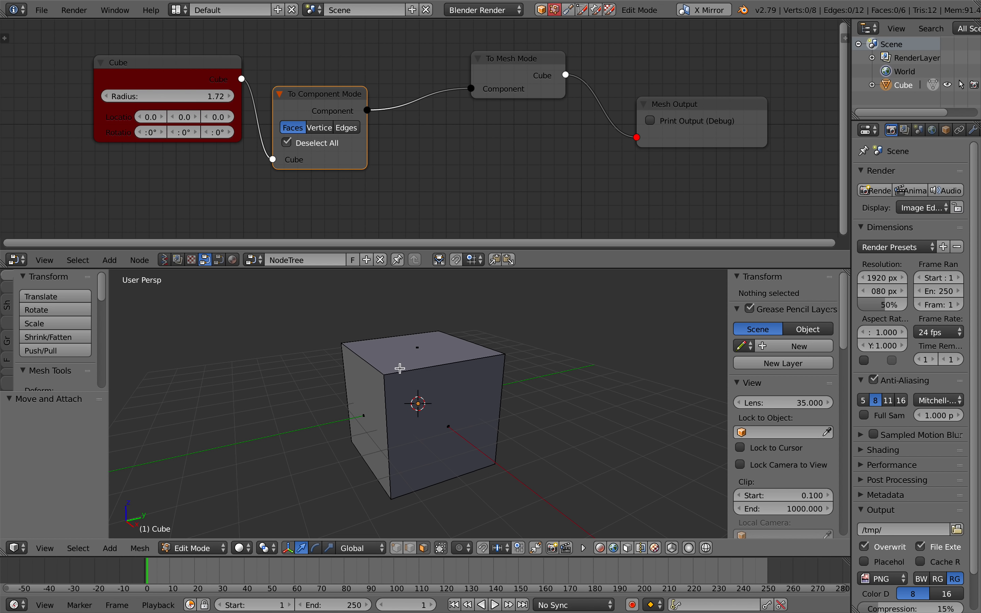
left_click(329, 149)
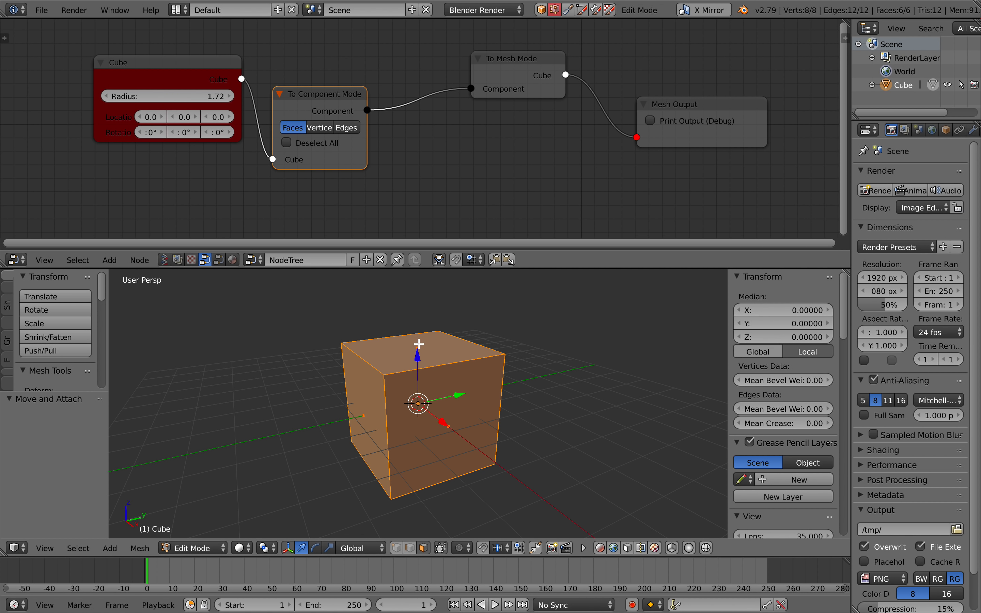
left_click(320, 144)
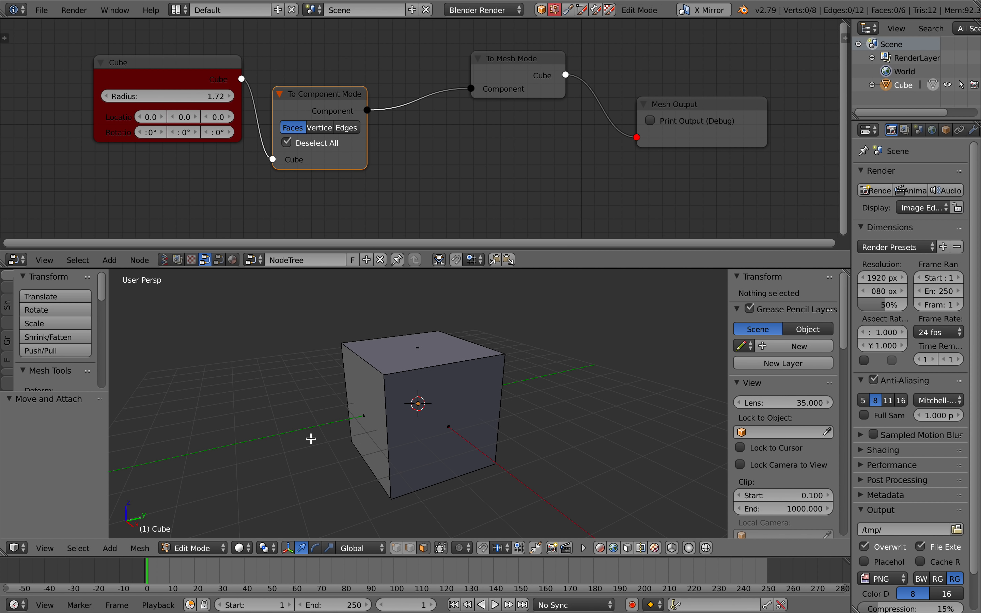
left_click(198, 548)
left_click(221, 549)
Step: Add a cone mesh to the scene and move it away from the cube to about X 1.40, Y 4.87, Z 2.19
key("shift+a")
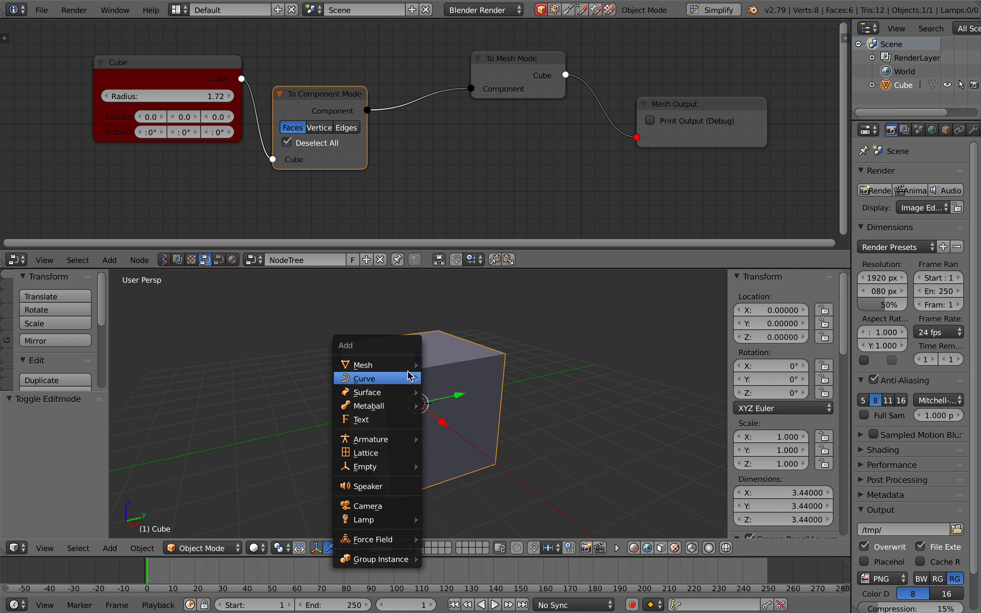
mouse_move(405, 364)
left_click(479, 446)
key("g")
left_click(612, 349)
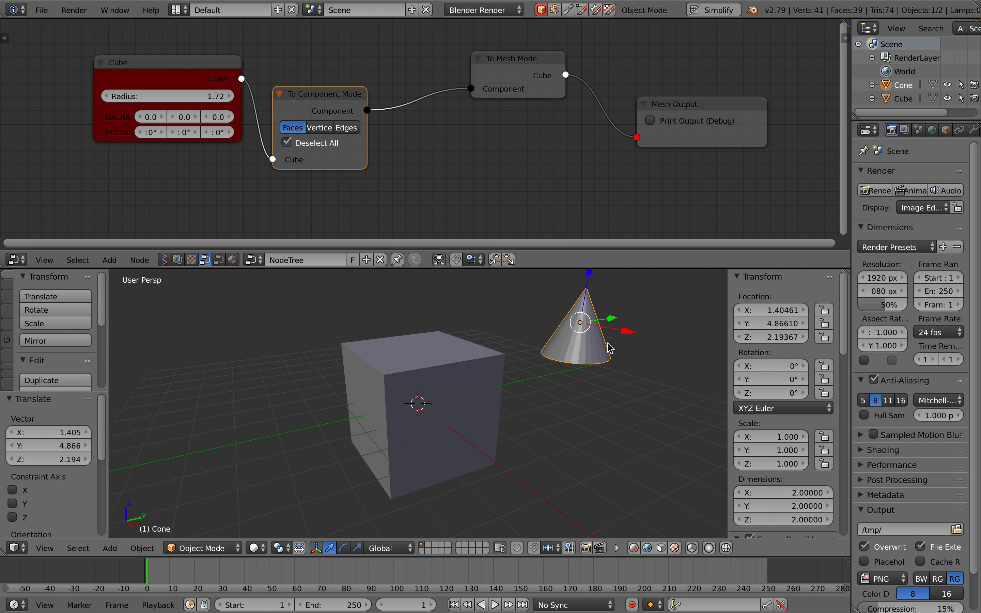
Step: Switch the cone into Edit Mode and back to Object Mode, and delete it from the scene
scroll(609, 353, "right", 2, "shift")
key("Tab")
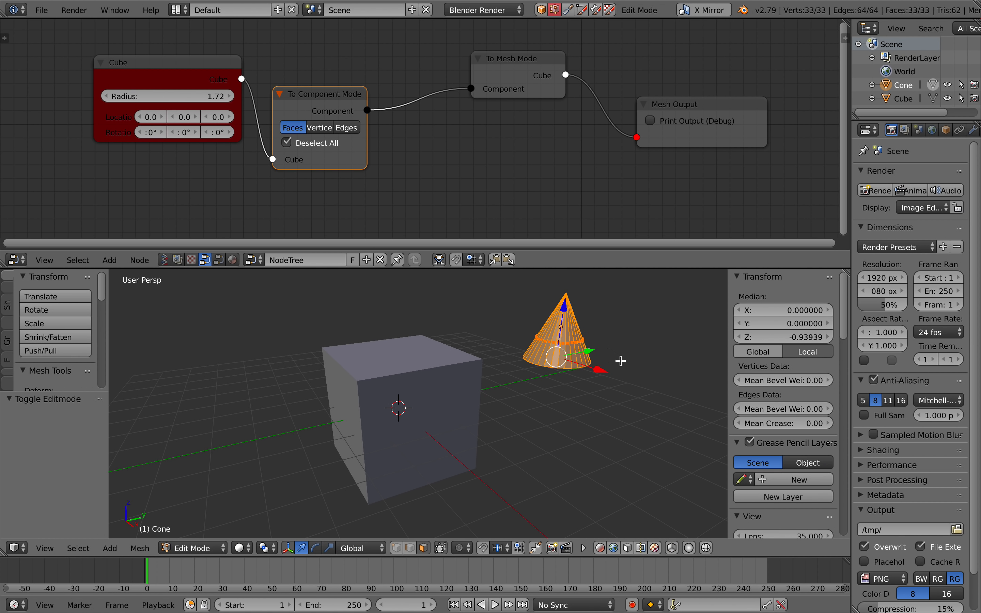
key("Tab")
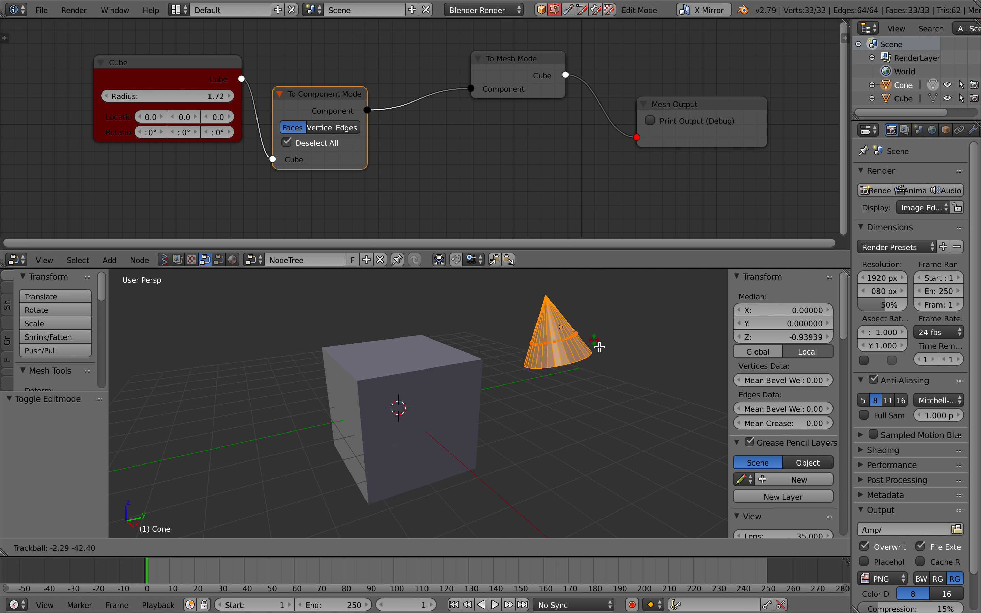
key("Delete")
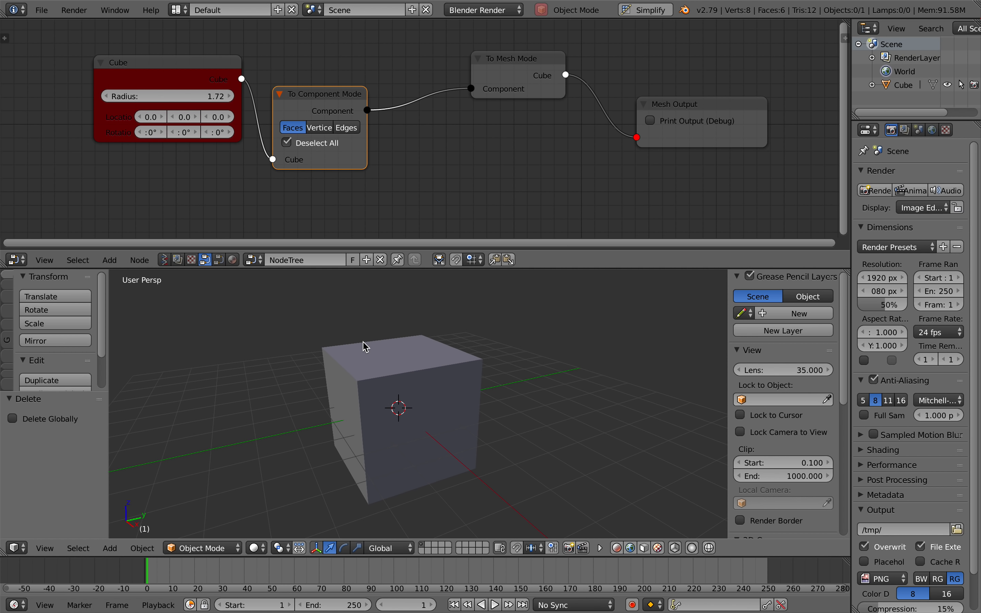
Step: Save the current blend file, confirming the overwrite
scroll(362, 342, "down", 1)
key("ctrl+s")
left_click(364, 343)
scroll(357, 65, "down", 1)
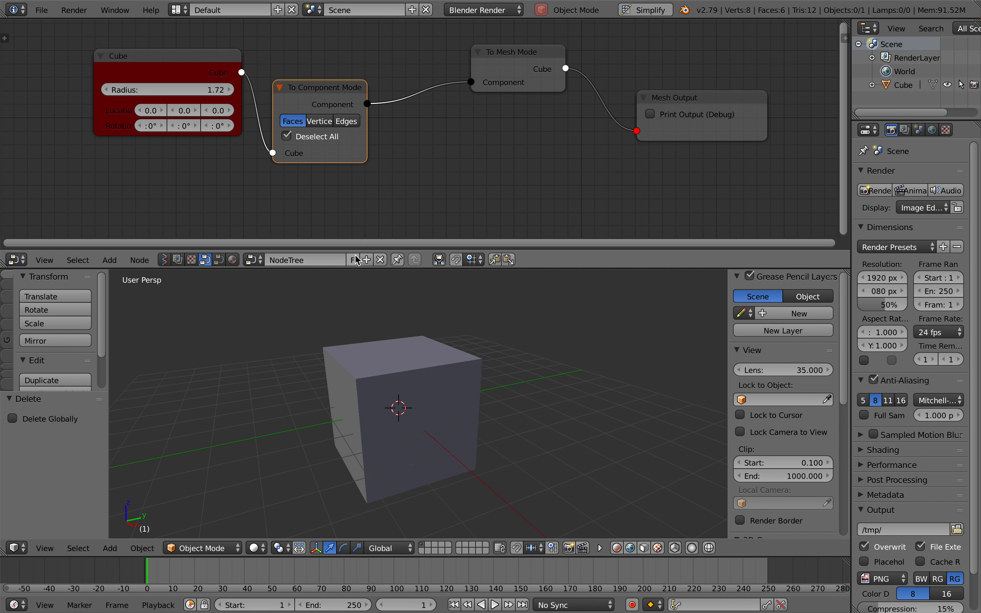
scroll(410, 133, "right", 1)
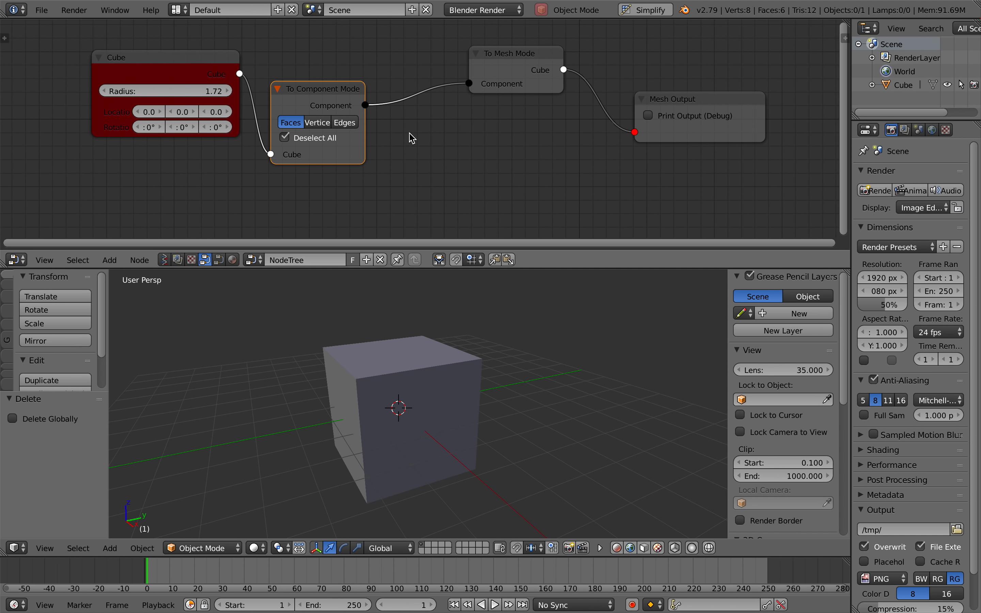
Step: Move To Mesh Mode lower and Mesh Output closer to it in the node tree, and select the cube in the 3D view
left_click_drag(506, 62, 491, 106)
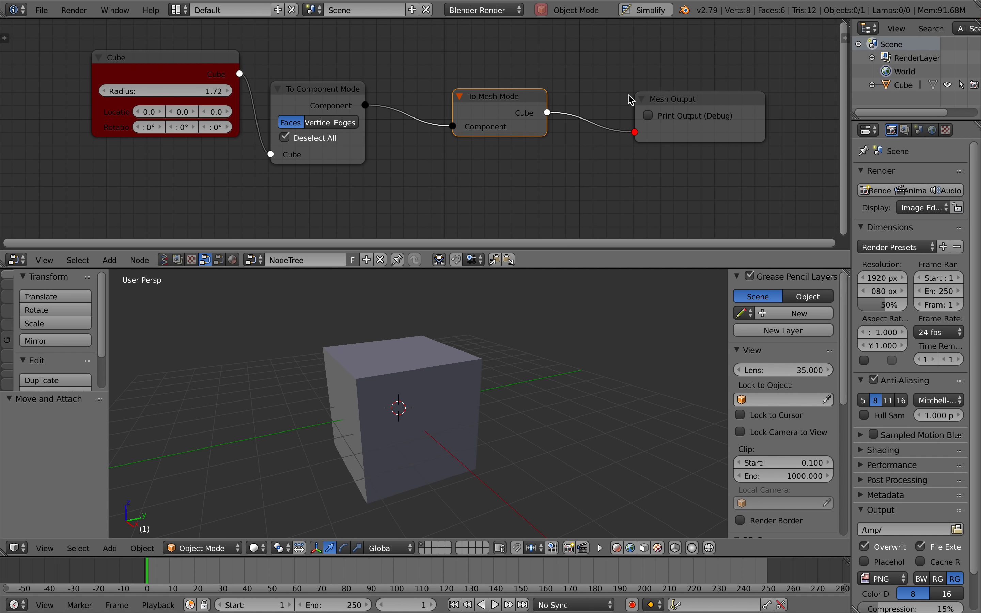
left_click_drag(691, 102, 669, 76)
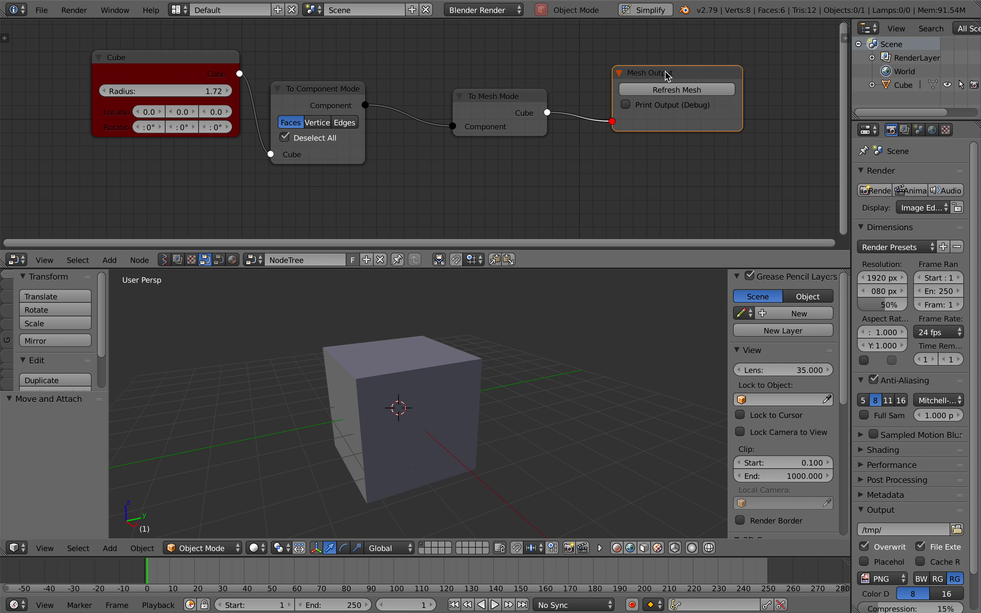
scroll(416, 402, "left", 1)
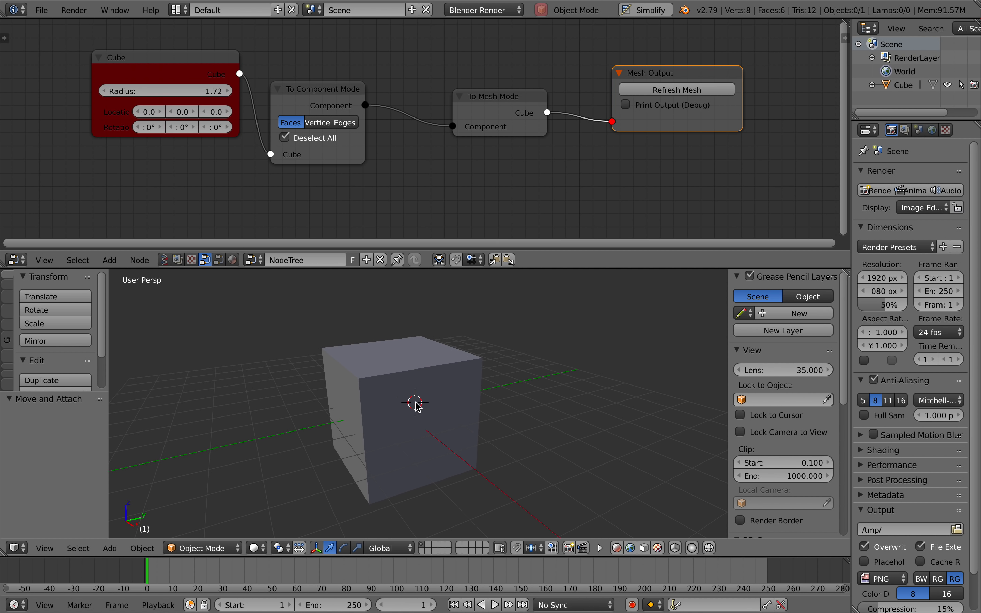
right_click(447, 375)
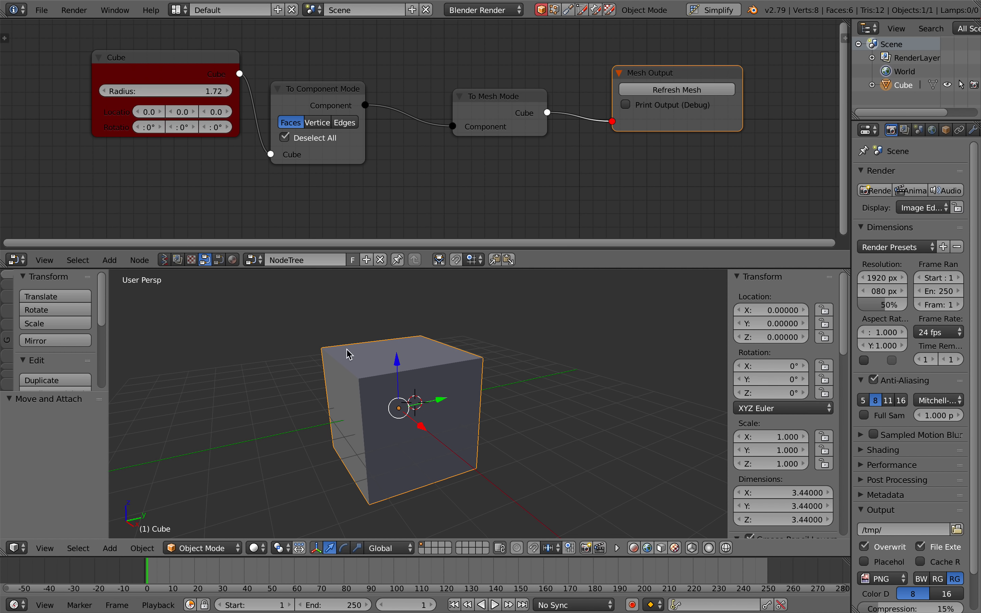
middle_click_drag(428, 411, 425, 398)
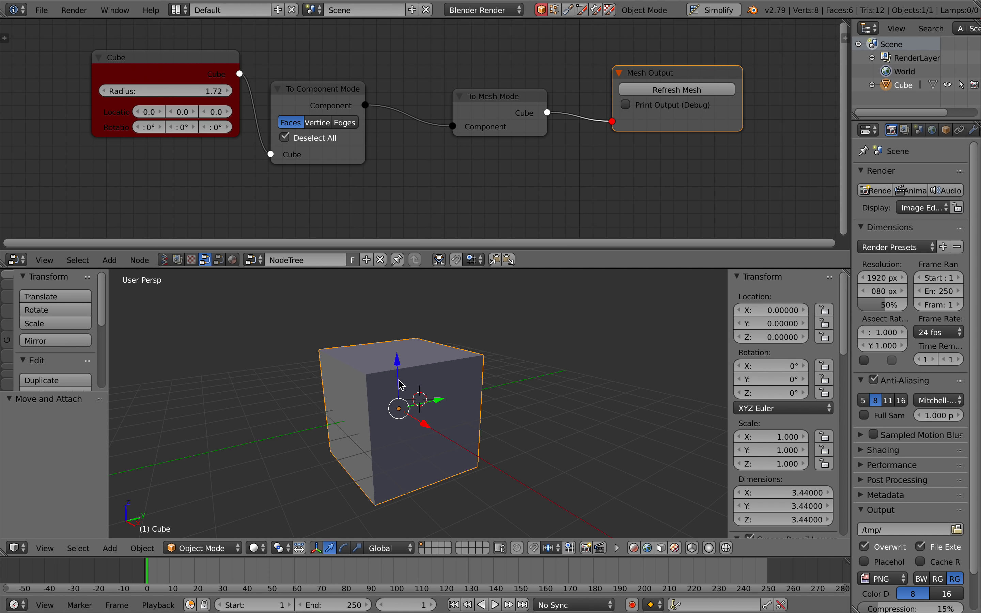
Step: Spread the four nodes apart to open a wide gap between To Component Mode and To Mesh Mode
left_click_drag(480, 121, 436, 140)
left_click_drag(683, 80, 646, 97)
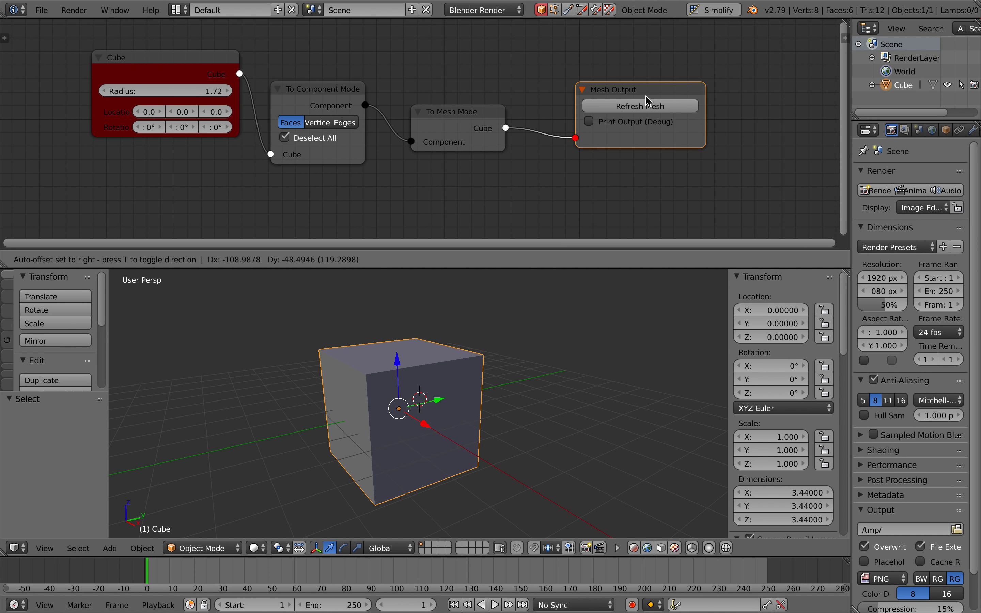
left_click_drag(458, 113, 514, 113)
left_click_drag(645, 82, 725, 87)
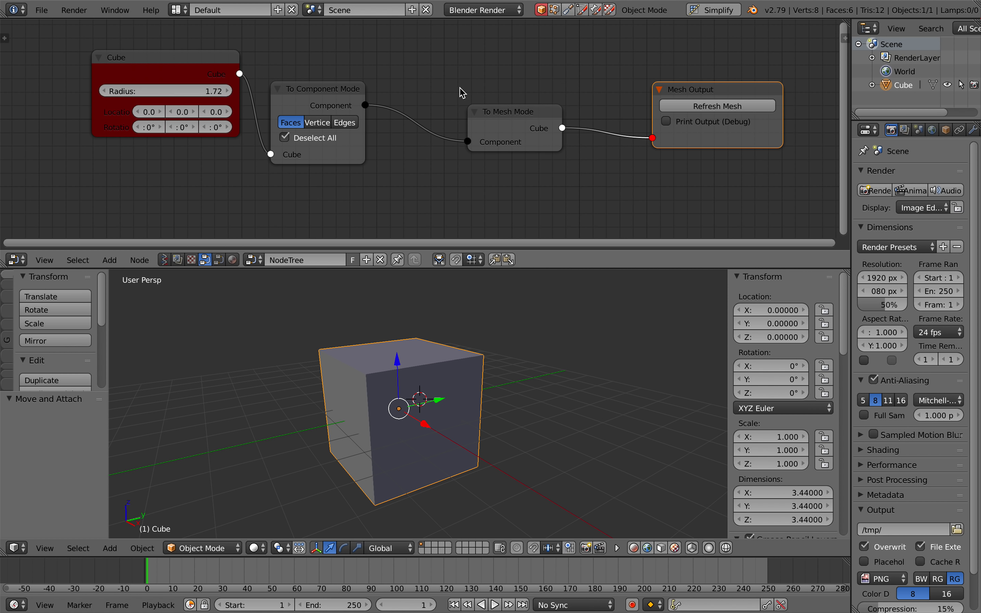
left_click_drag(192, 72, 129, 72)
left_click_drag(311, 96, 283, 94)
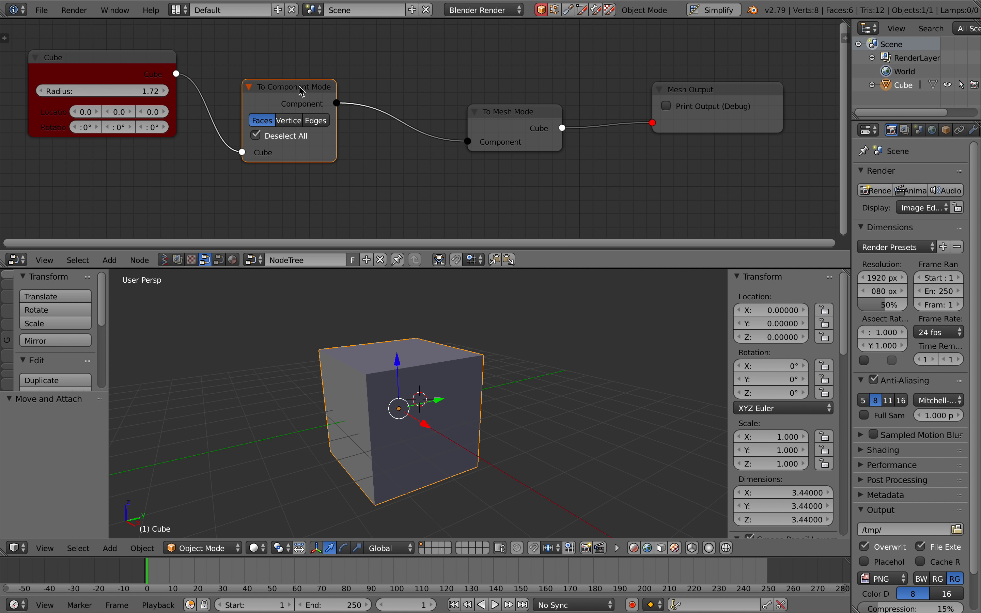
Step: Insert a Select Random node on the link between To Component Mode and To Mesh Mode, and expand it
key("shift+a")
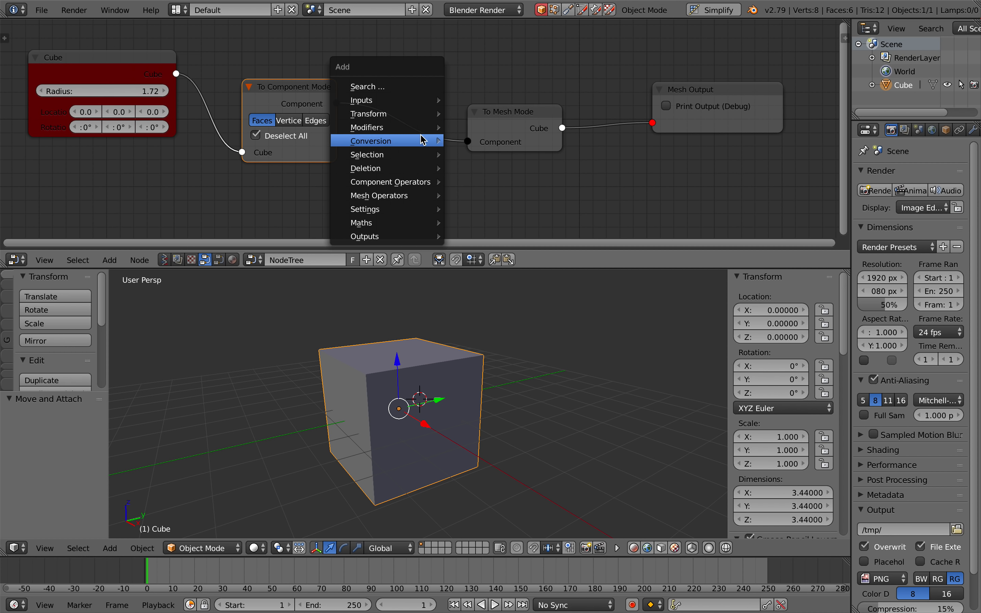
mouse_move(422, 152)
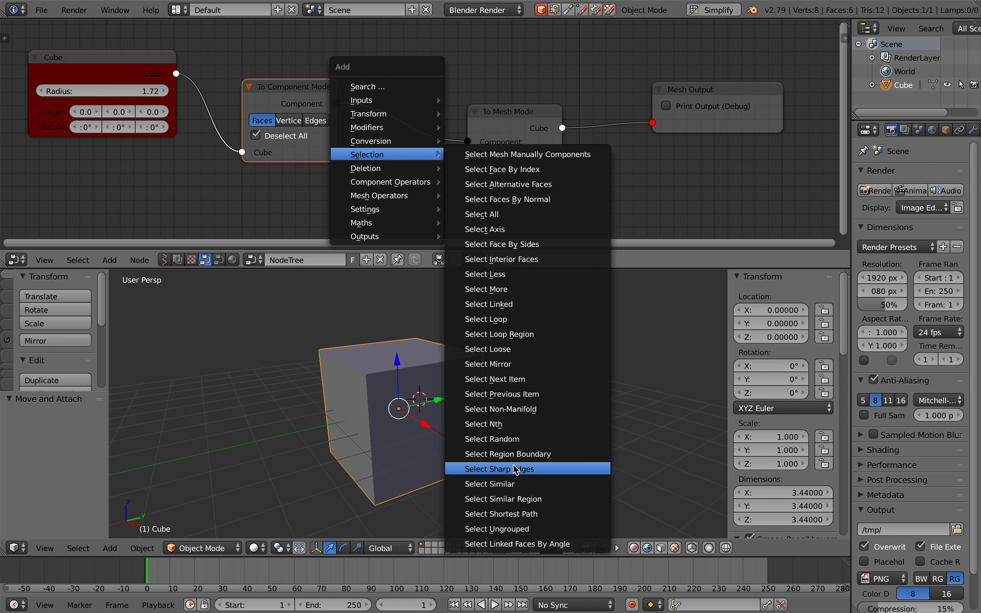
left_click(520, 442)
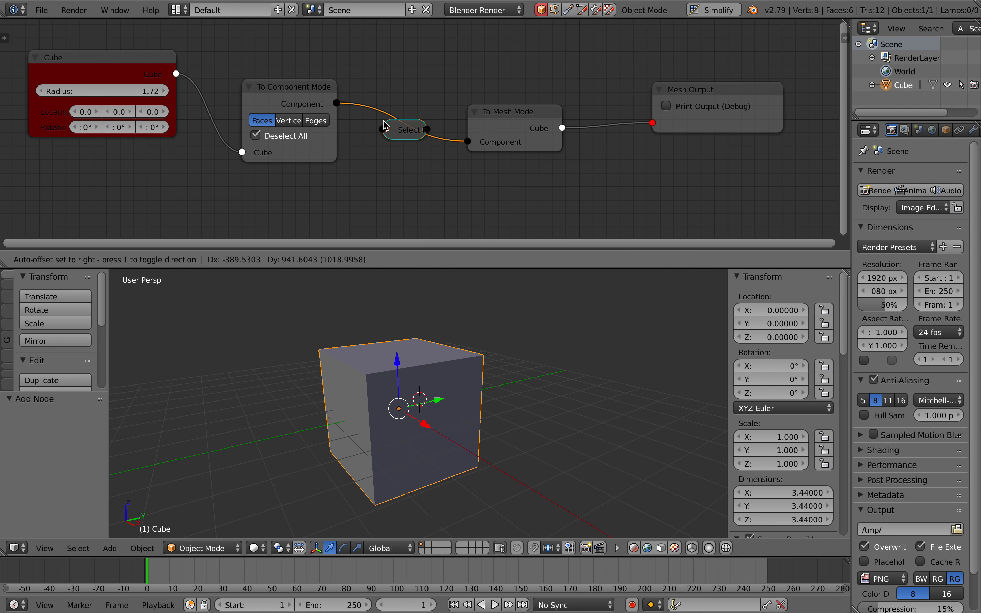
left_click(424, 132)
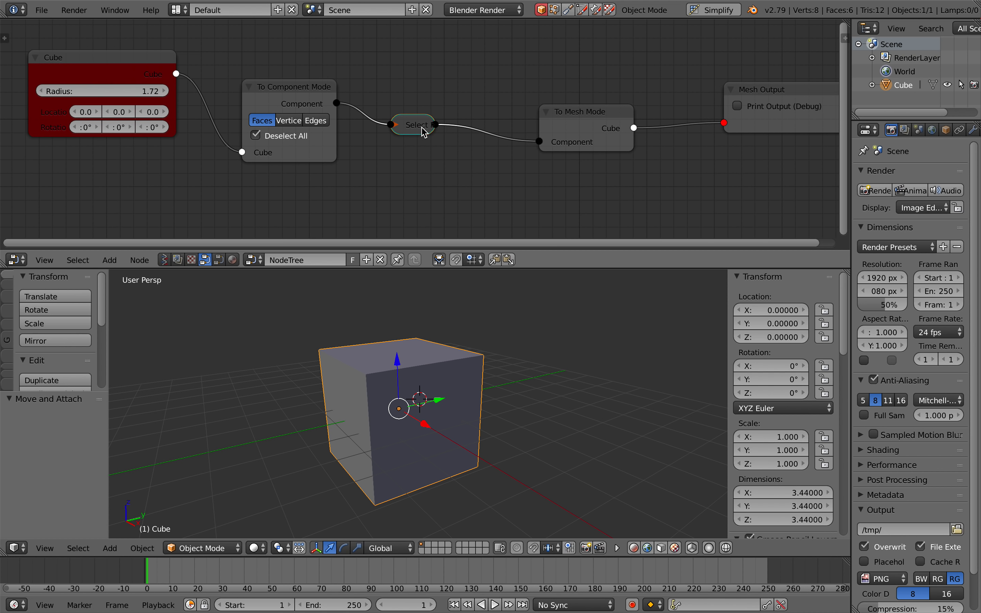
left_click(398, 126)
Step: Set the Select Random node's Percent to 48.92 and its Seed to 88, checking the selected cube faces from several sides
mouse_move(424, 132)
left_mouse_down()
mouse_move(424, 94)
mouse_move(435, 125)
mouse_move(445, 126)
mouse_move(431, 125)
left_mouse_up()
mouse_move(416, 383)
middle_mouse_down()
mouse_move(422, 401)
mouse_move(420, 382)
middle_mouse_up()
left_click_drag(448, 136, 456, 136)
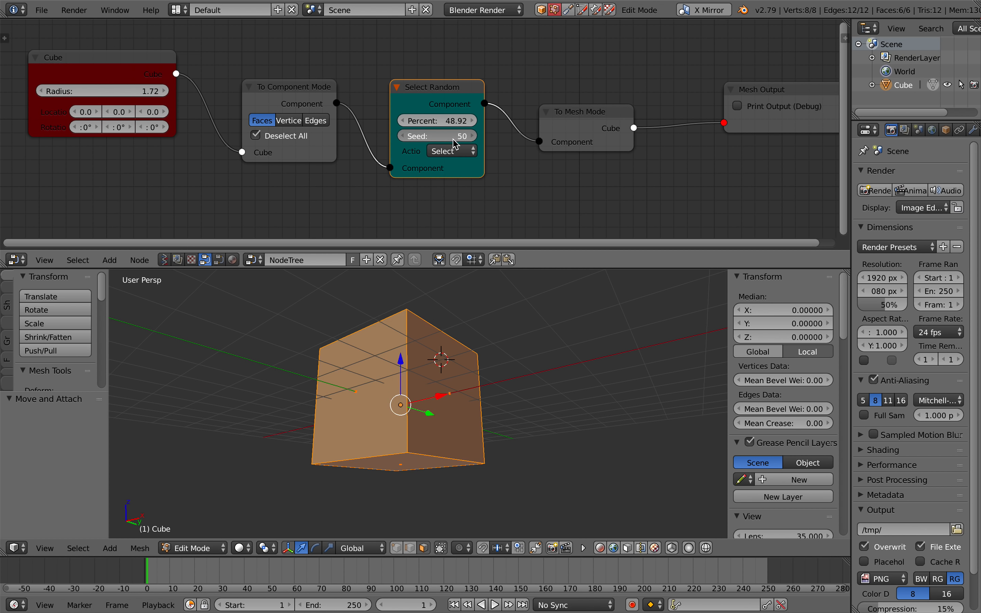
middle_click_drag(446, 387, 438, 407)
left_click_drag(455, 136, 429, 128)
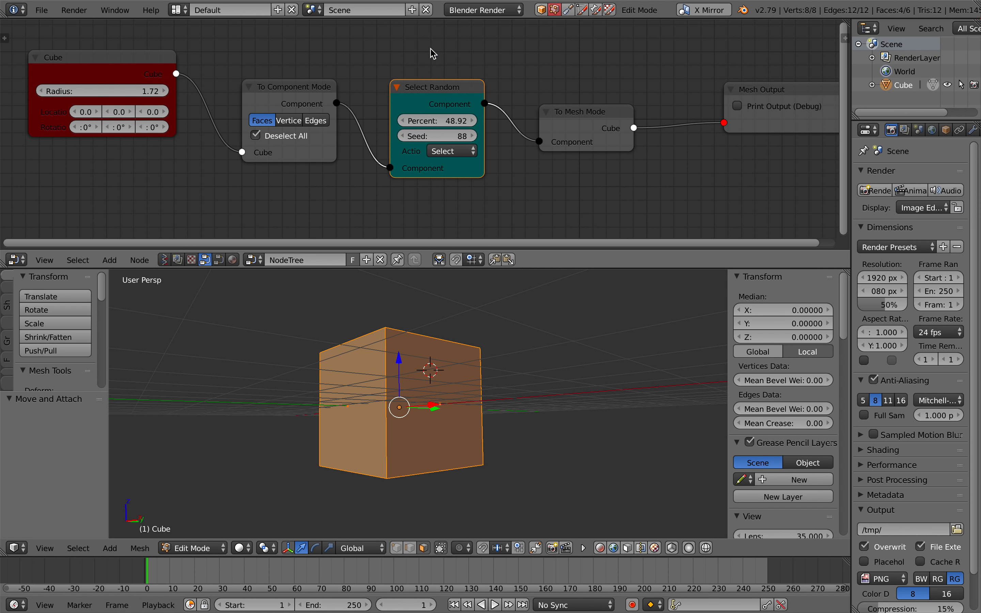
mouse_move(447, 313)
middle_mouse_down()
mouse_move(446, 336)
mouse_move(462, 320)
middle_mouse_up()
Step: Insert a Poke node on the link between Select Random and To Mesh Mode, and expand it
key("shift+a")
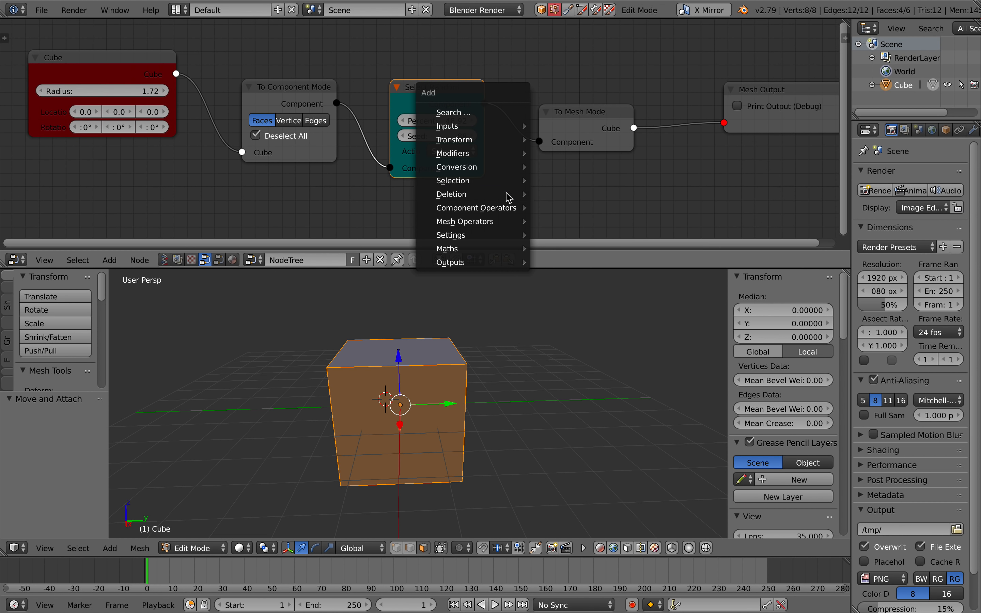
mouse_move(511, 211)
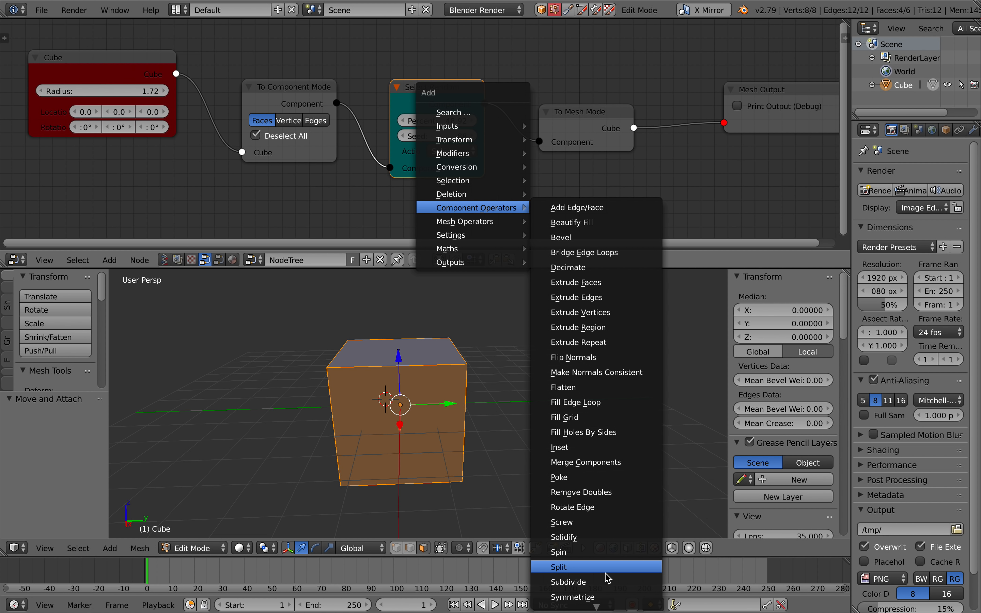
mouse_move(598, 607)
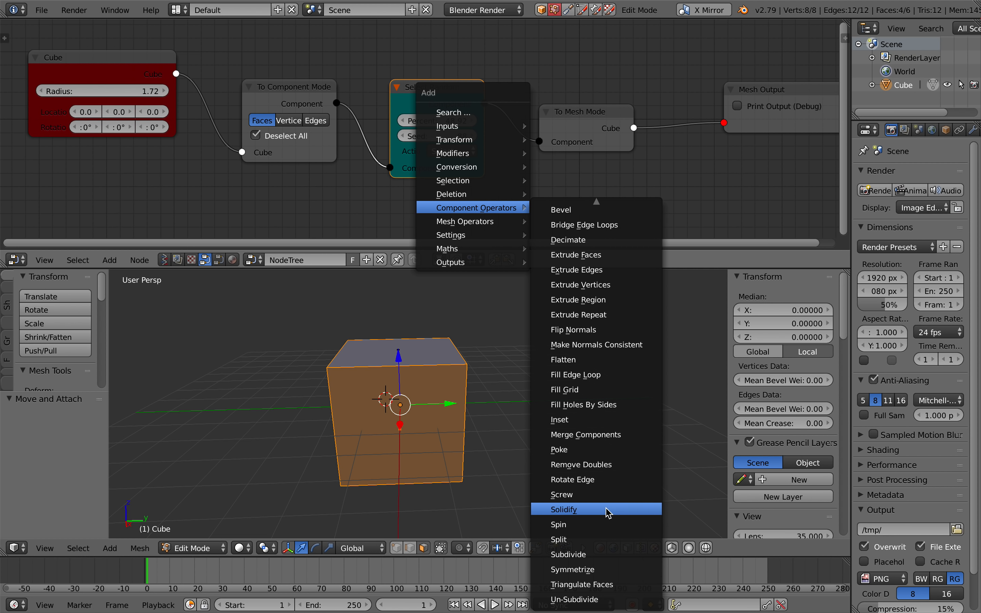
left_click(605, 449)
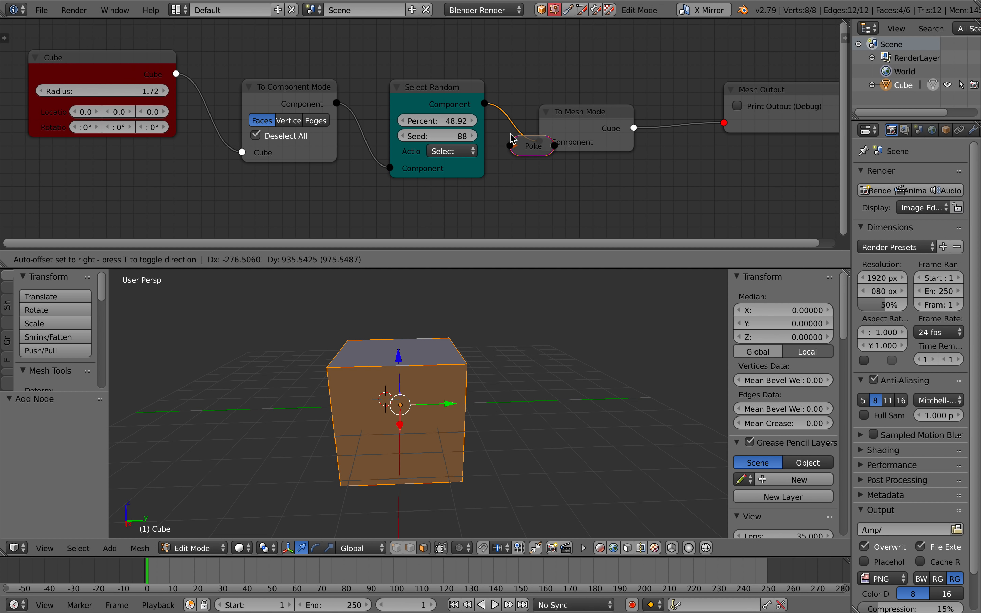
left_click(535, 146)
left_click(546, 138)
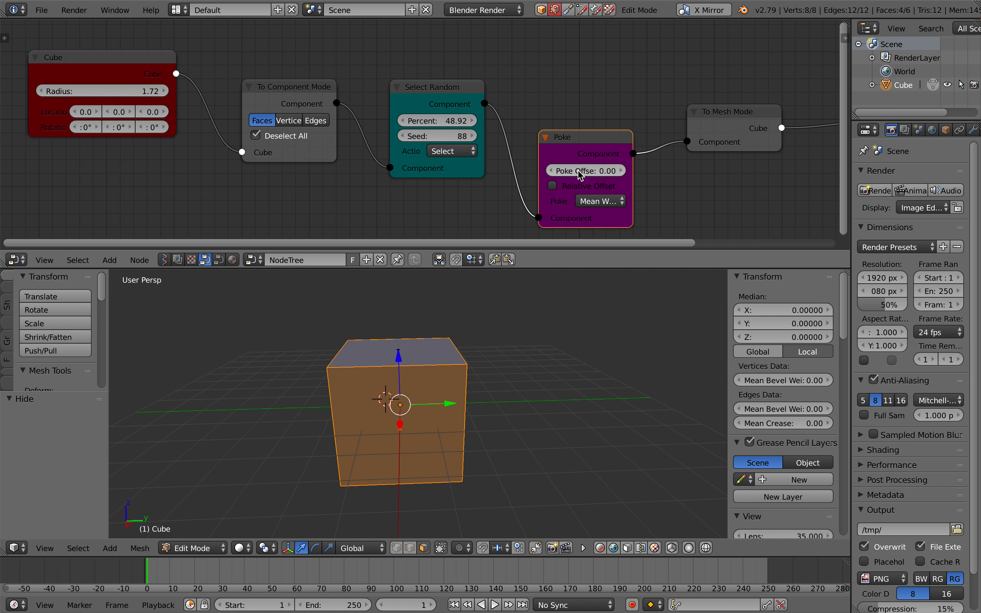
Step: Set the Poke node's Poke Offset to 2.28 and inspect the resulting spikes from several sides
left_click_drag(580, 171, 607, 177)
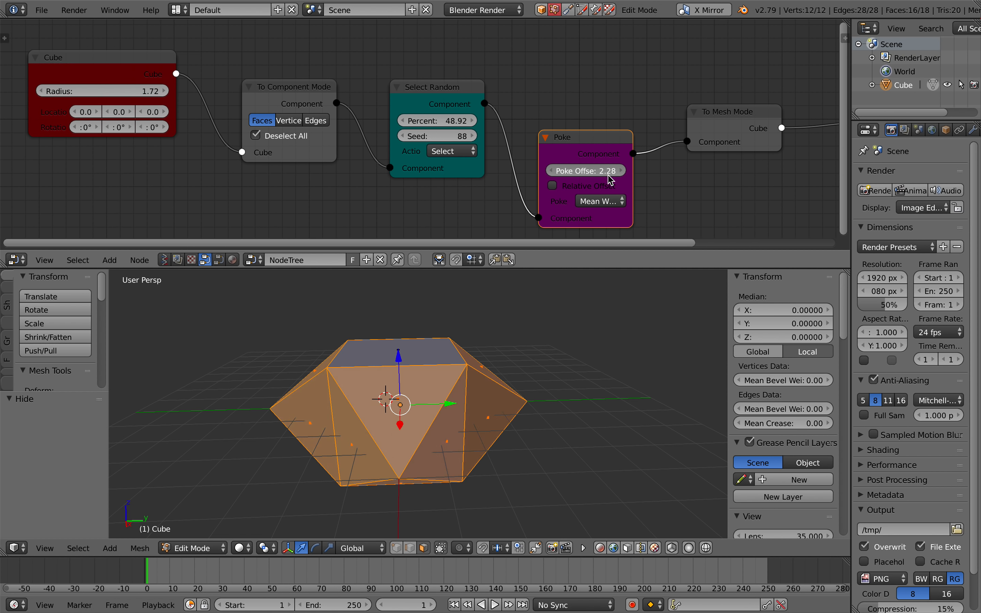
scroll(515, 386, "right", 10)
scroll(515, 386, "down", 5)
scroll(514, 386, "up", 5)
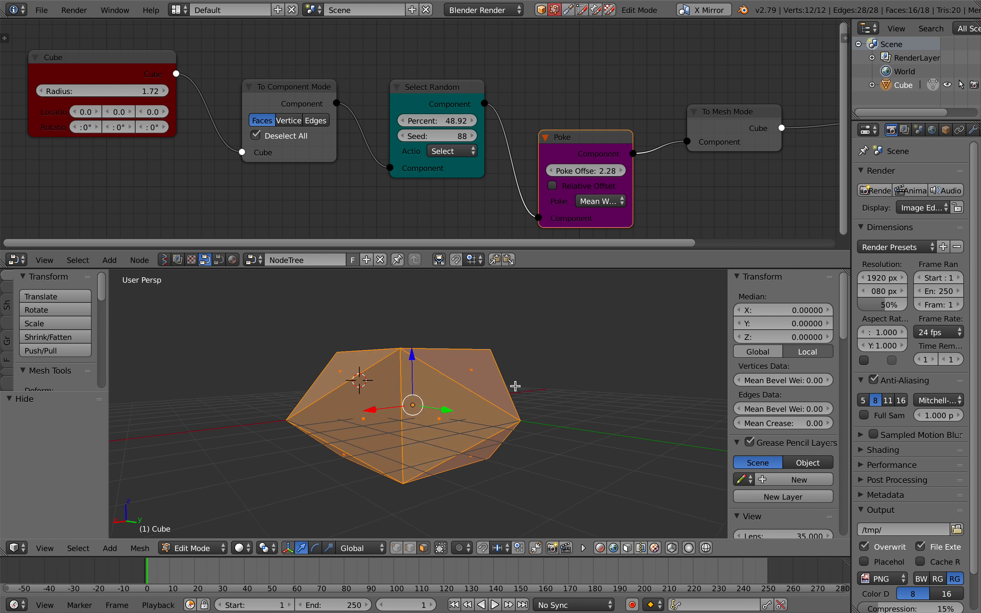
scroll(515, 385, "up", 4)
scroll(550, 344, "left", 10)
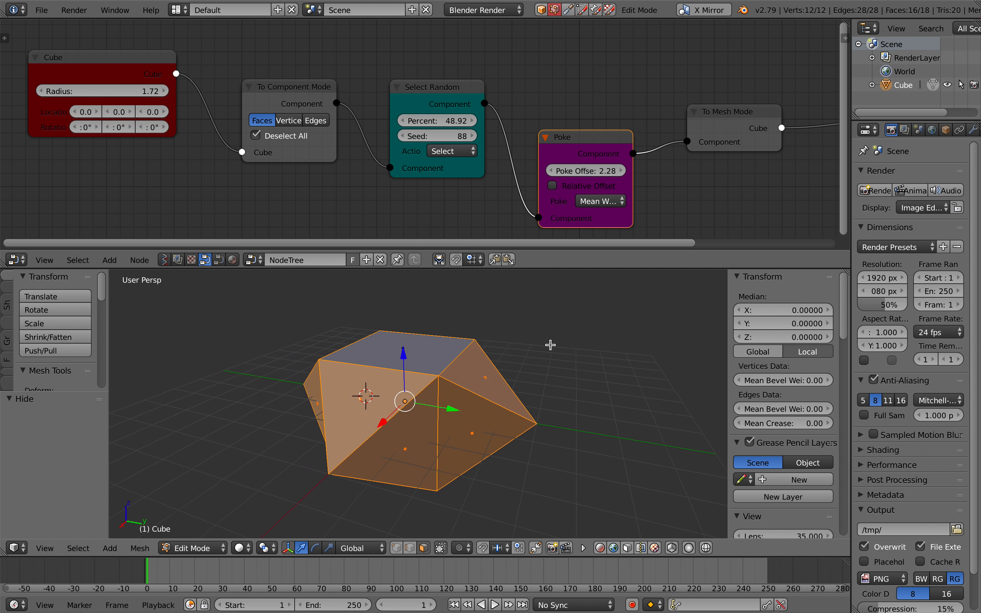
Step: Change the Select Random node's Percent to 51.62 and its Seed to 342
scroll(616, 63, "right", 3)
scroll(615, 63, "down", 1)
left_click_drag(399, 126, 440, 129)
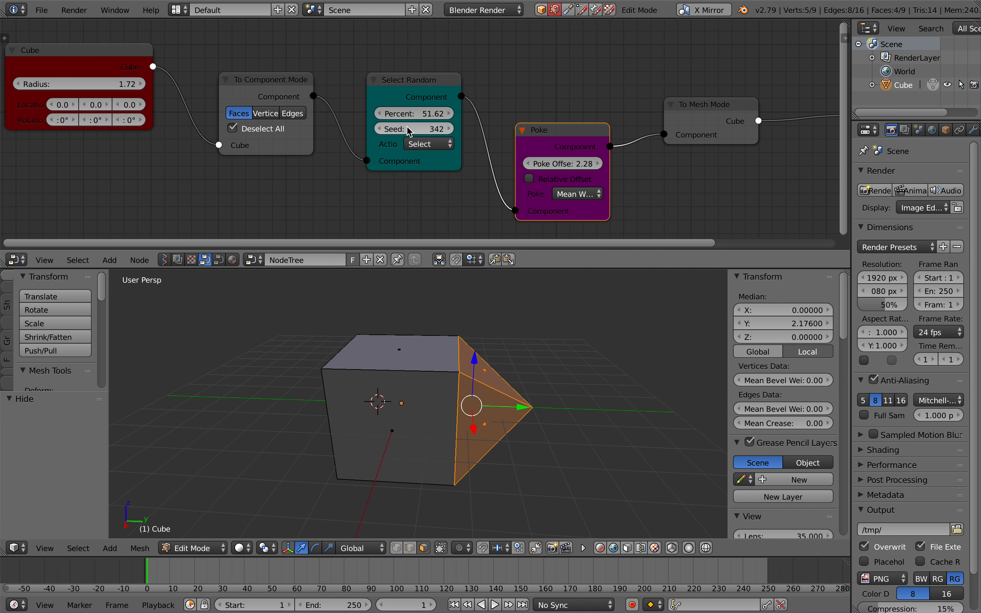
scroll(392, 294, "left", 5)
Step: Save the file, save it under the incremented name PCG_002.blend on the Desktop, and save that new version again
key("ctrl+s")
left_click(395, 294)
left_click(42, 10)
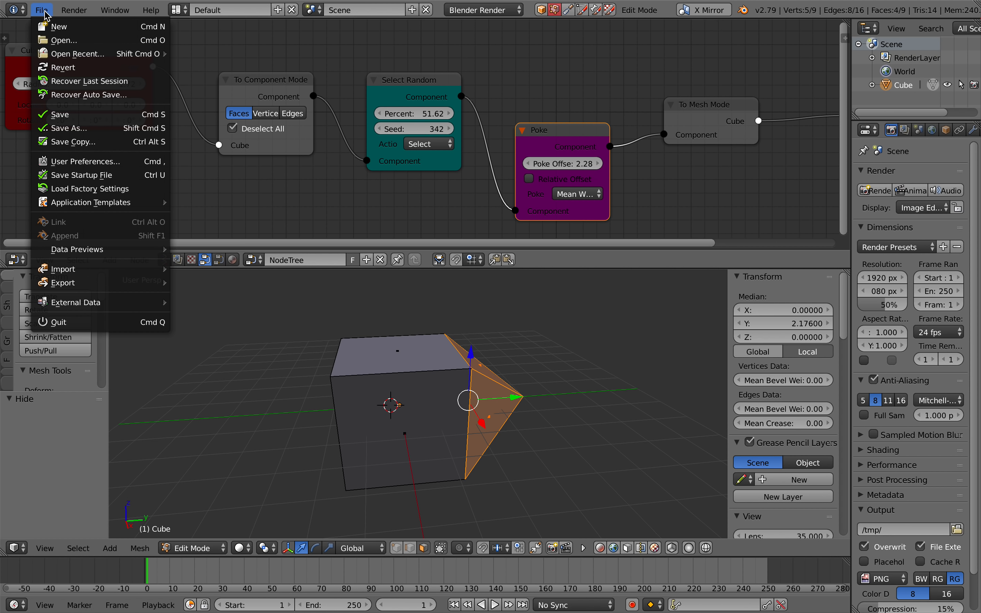
left_click(65, 129)
left_click(888, 61)
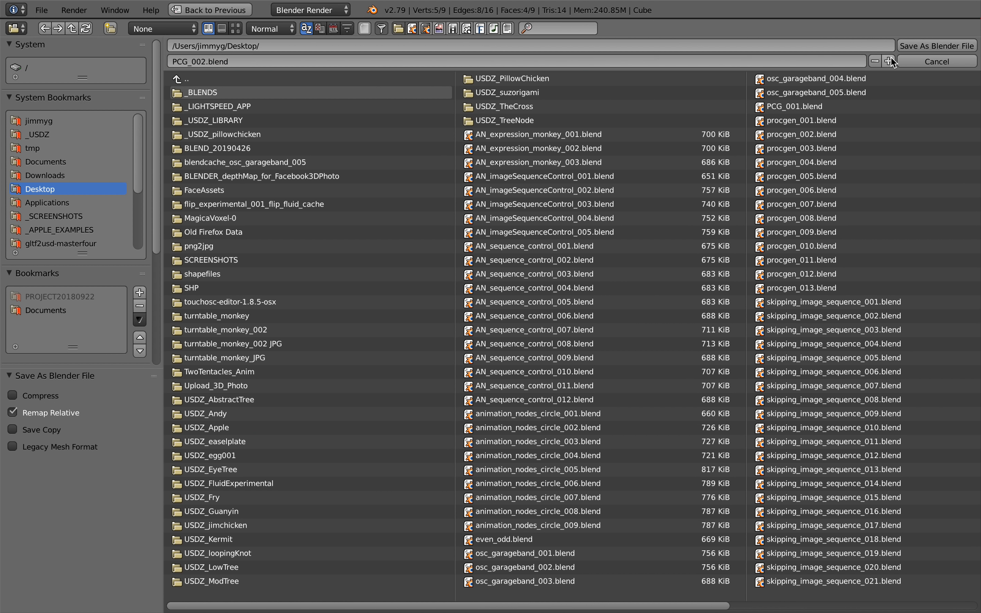
left_click(936, 45)
key("ctrl+s")
left_click(448, 102)
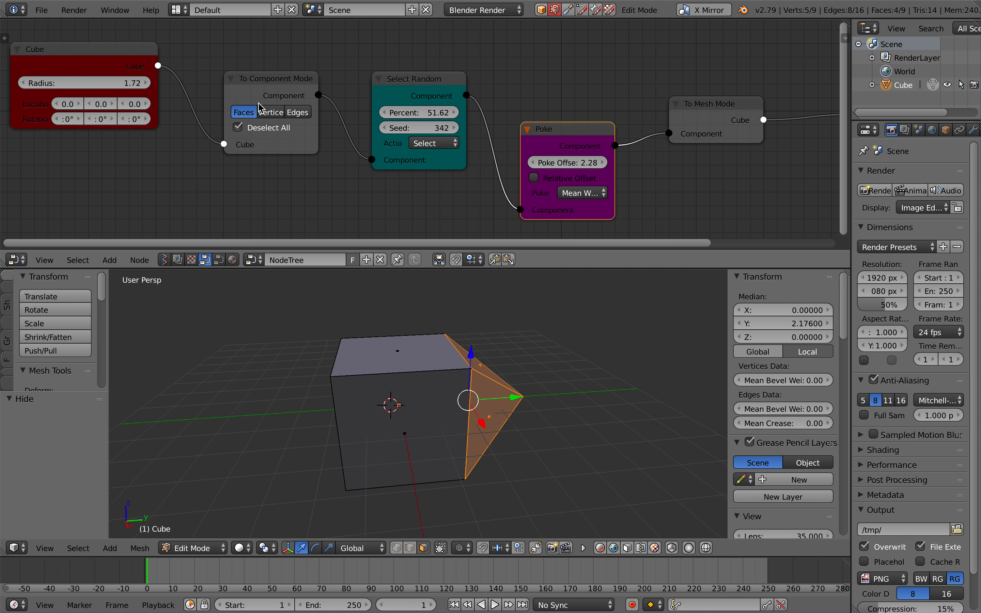
Step: Move the Cube node away from To Component Mode to open a gap between them
scroll(258, 102, "left", 8)
left_click_drag(273, 64, 160, 72)
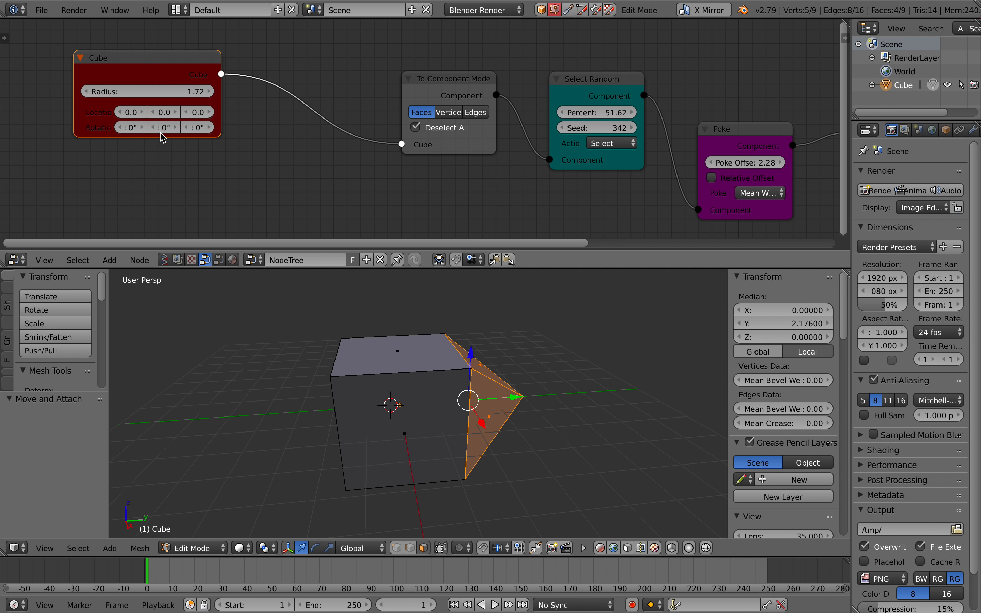
key("shift+a")
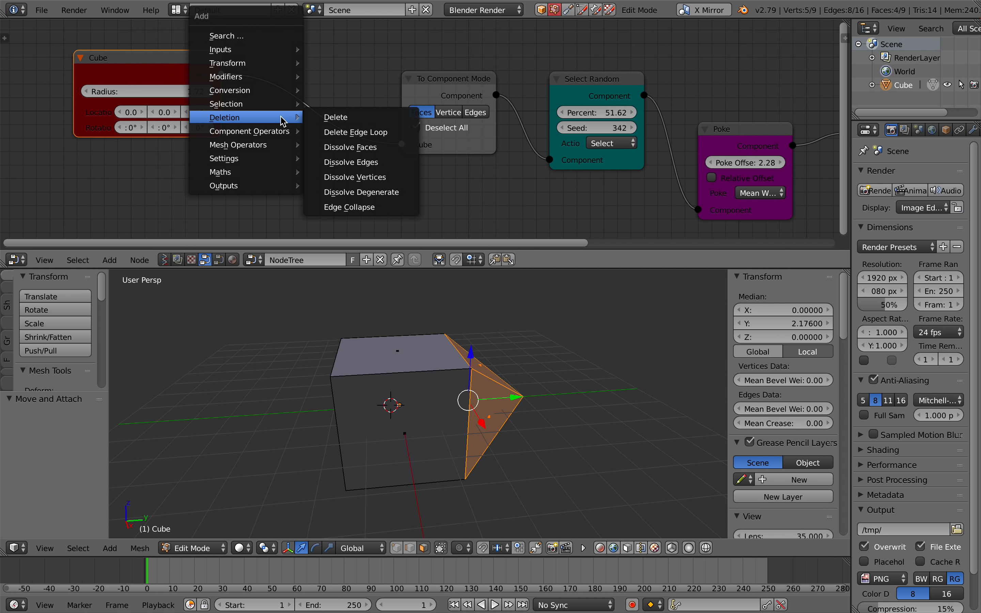
left_click(269, 39)
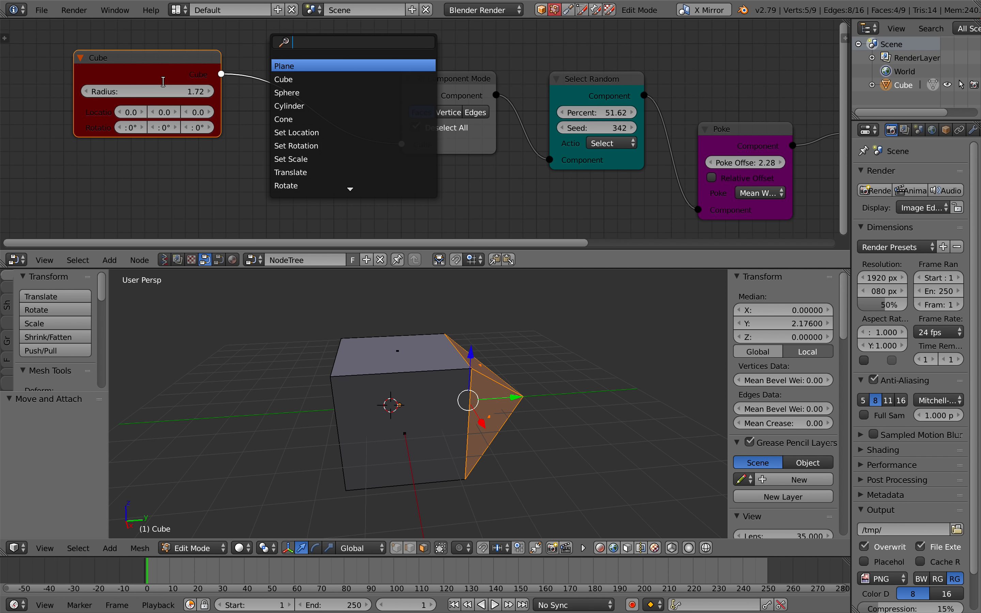
type("subd")
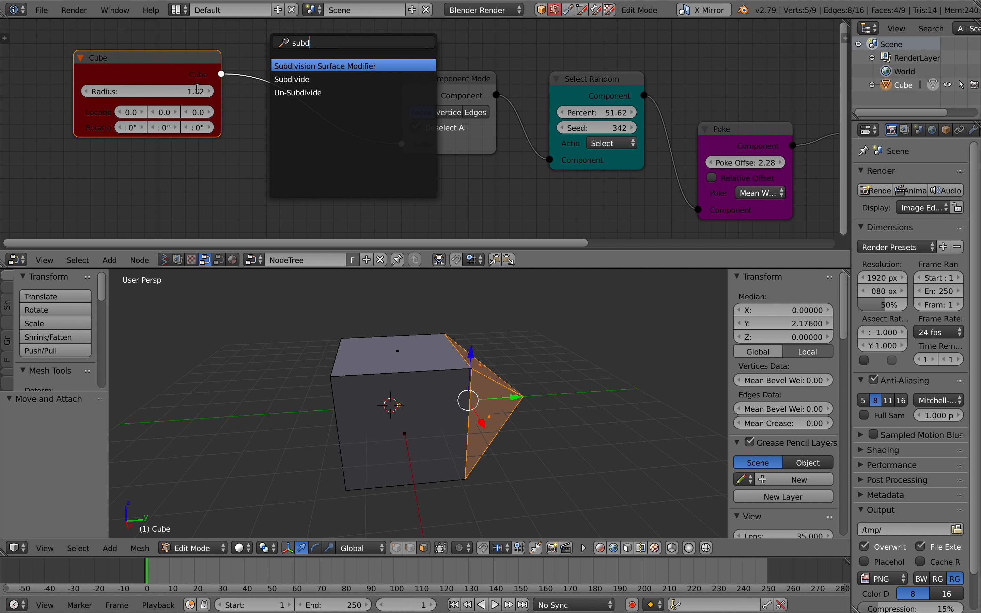
key("Escape")
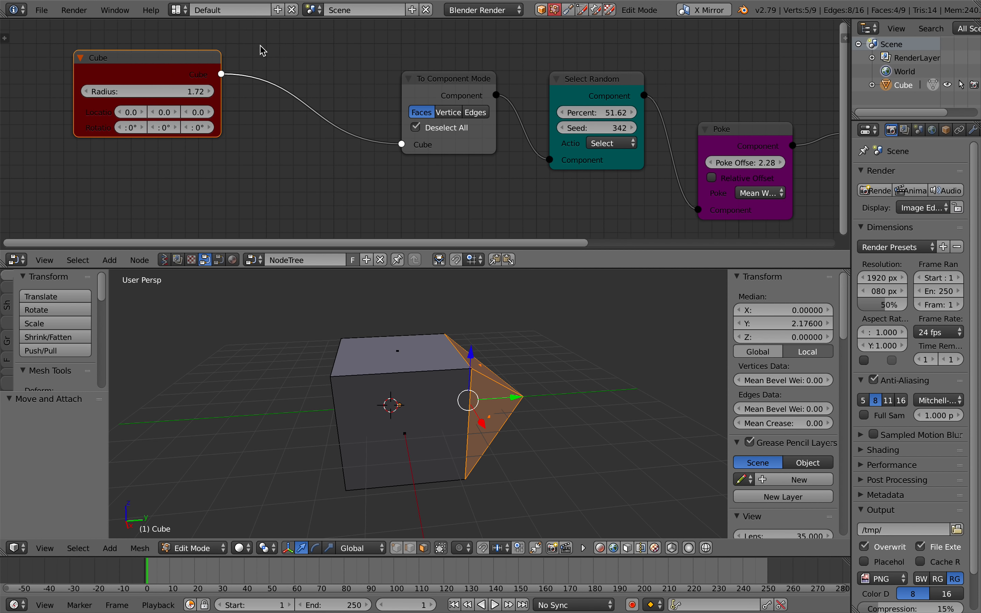
Step: Search the nodes for "subdi" and place a Subdivision Surface Modifier node above the link between Cube and To Component Mode
key("shift+a")
left_click(297, 48)
type("subdi")
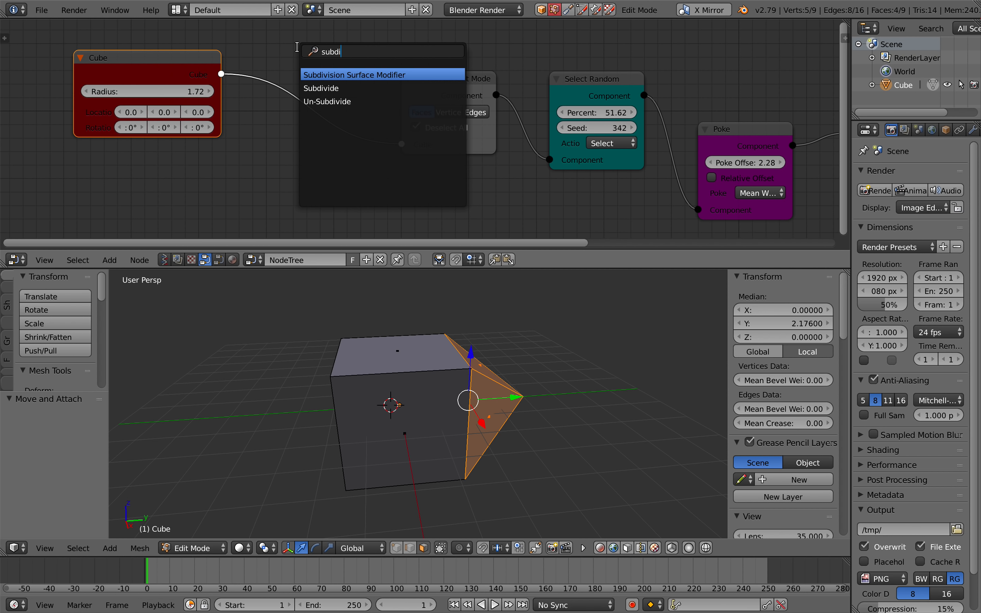
key("Return")
left_click(295, 45)
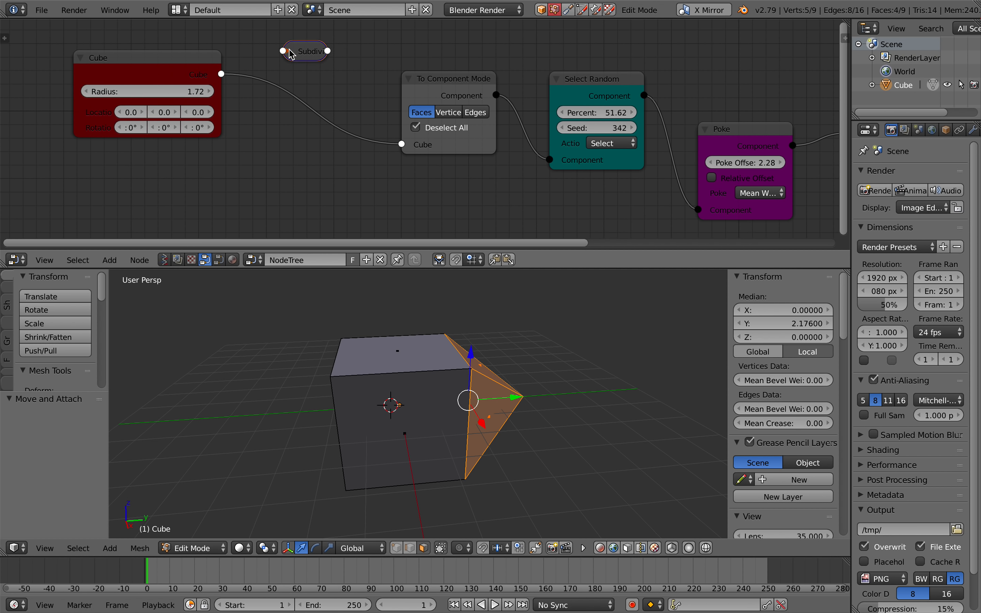
Step: Insert the Subdivision Surface Modifier node into the link between Cube and To Component Mode and set its View level to 2
left_click(289, 51)
left_click_drag(319, 54, 310, 49)
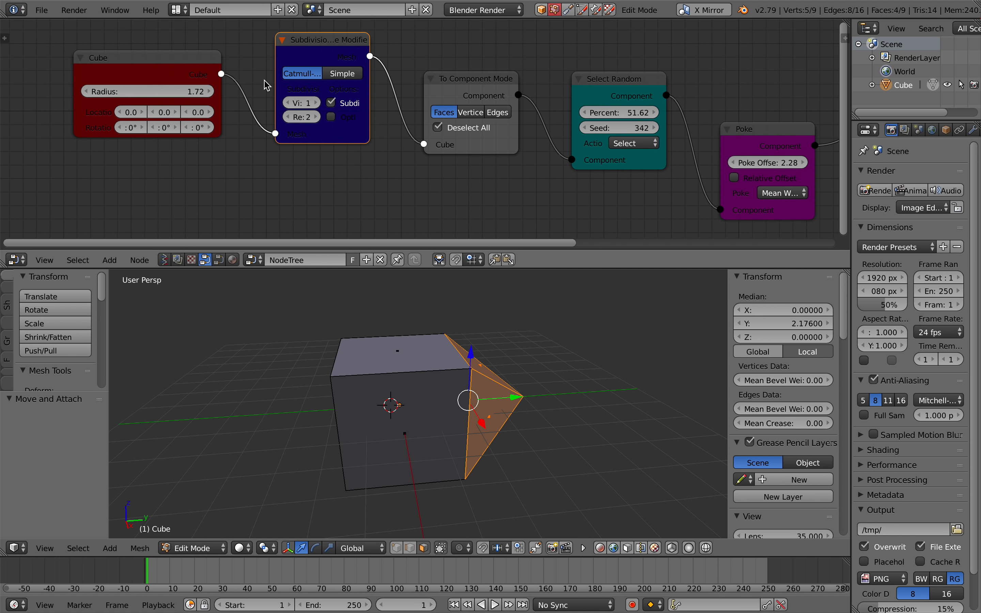
left_click(317, 103)
left_click(317, 103)
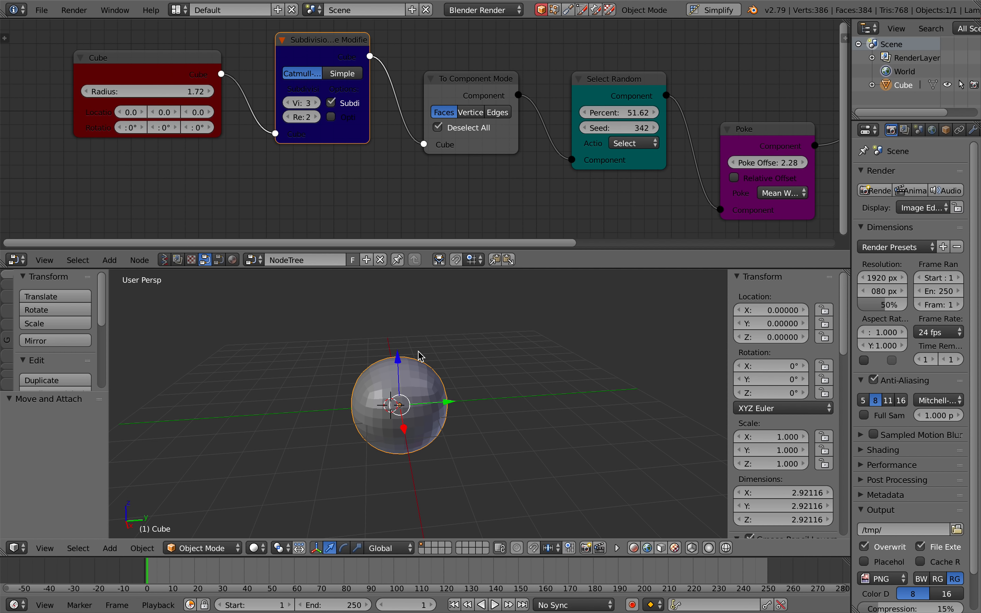
scroll(417, 349, "up", 5)
left_click(291, 102)
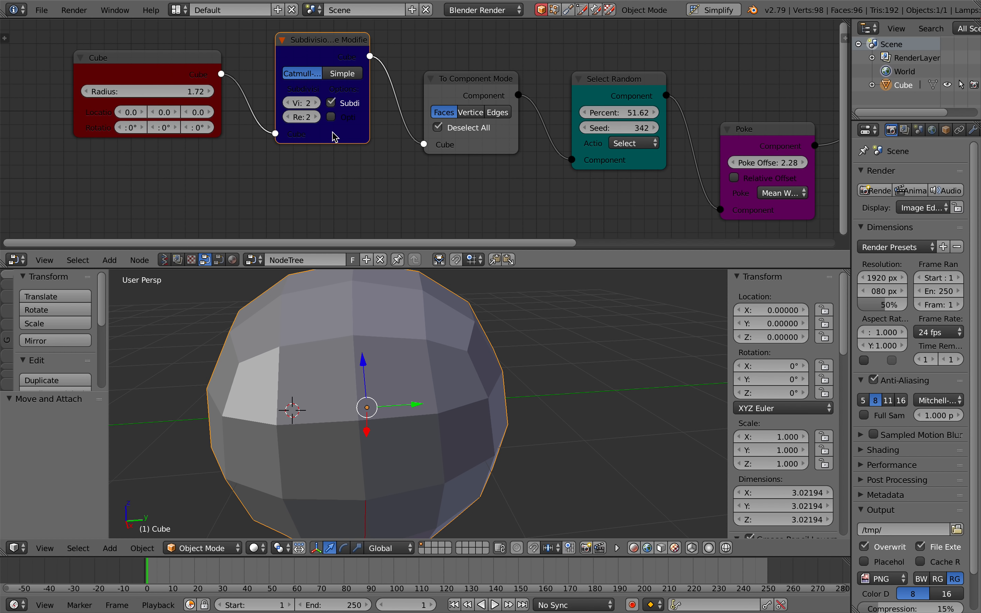
Step: Deselect the subdivided sphere in the 3D view and save the file over its existing version
scroll(467, 349, "down", 3)
key("a")
key("a")
key("a")
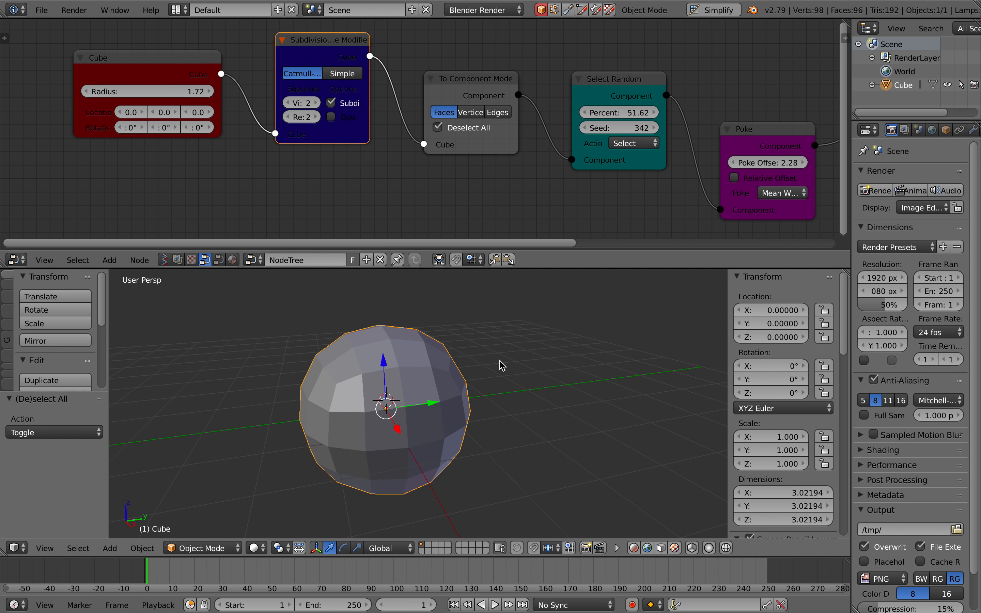
key("ctrl+s")
left_click(501, 363)
Step: Shift the Subdivision Surface Modifier and To Component Mode nodes closer to Cube, and make To Component Mode the active node
mouse_move(334, 34)
left_mouse_down()
mouse_move(336, 54)
mouse_move(326, 39)
left_mouse_up()
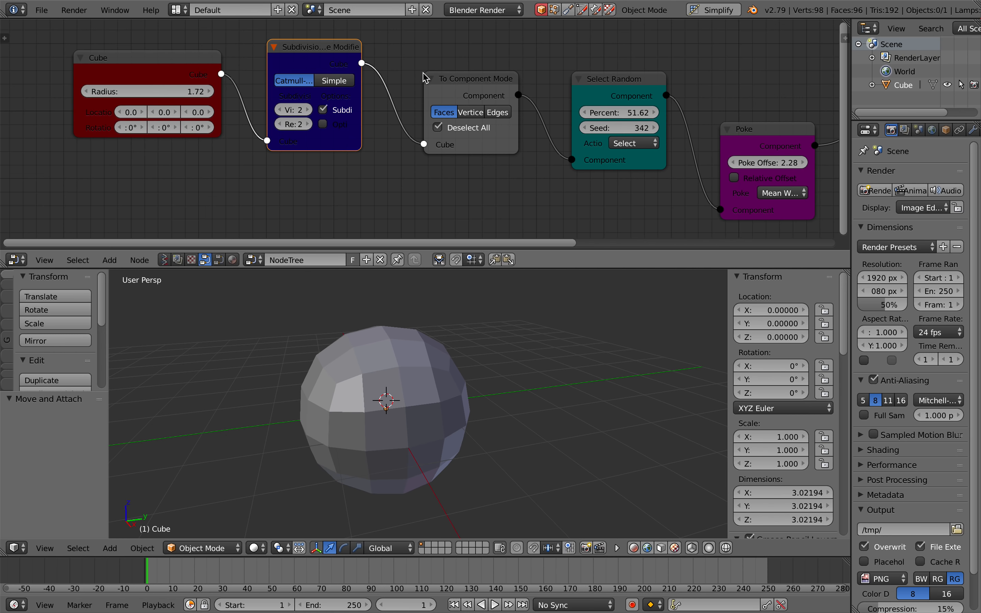
left_click_drag(466, 86, 449, 85)
left_click(455, 112)
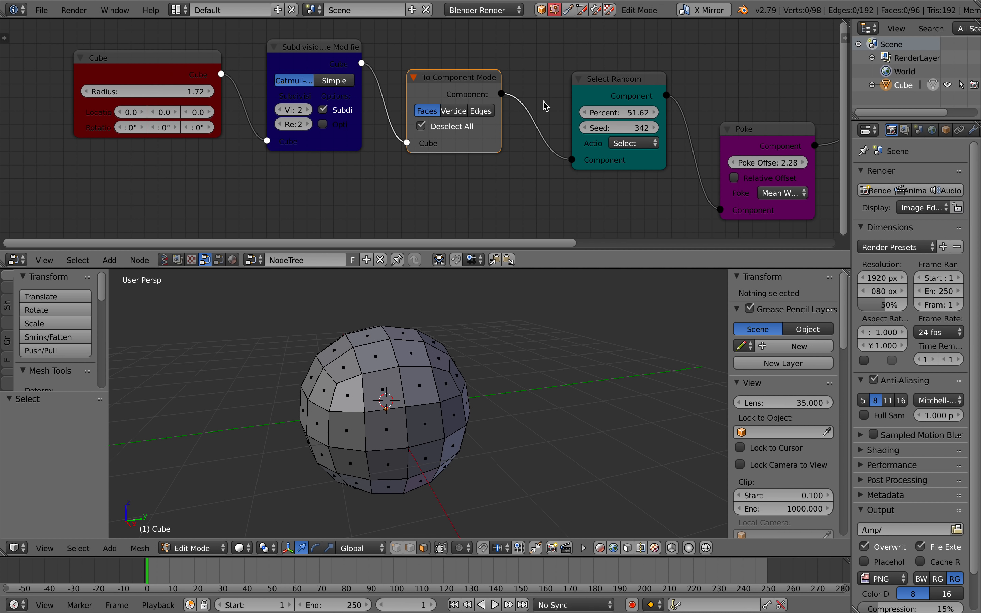
Step: Activate the Select Random node and set its Percent to 50.78 and its Seed to 446
scroll(539, 103, "right", 5)
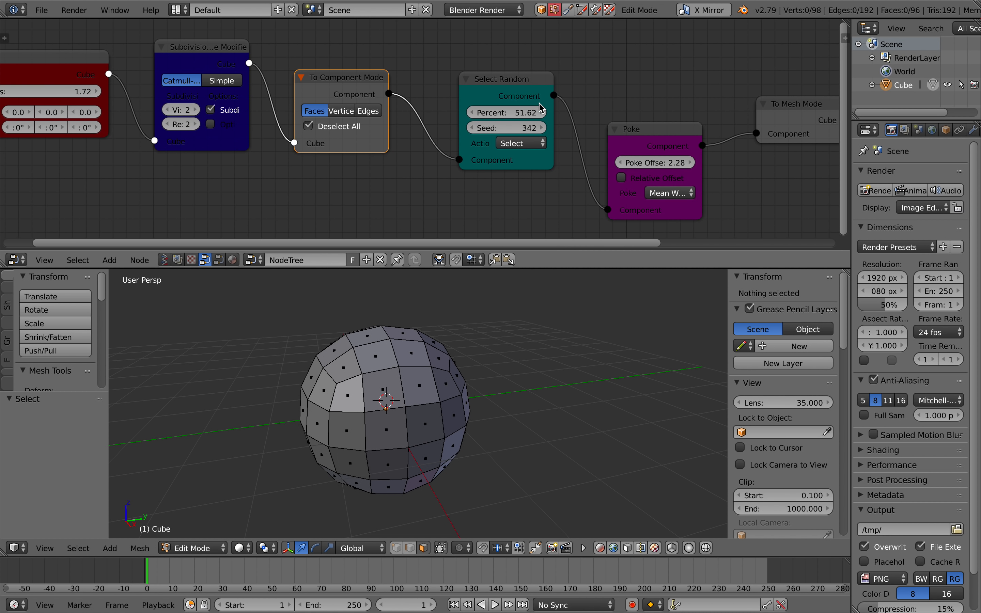
left_click(538, 102)
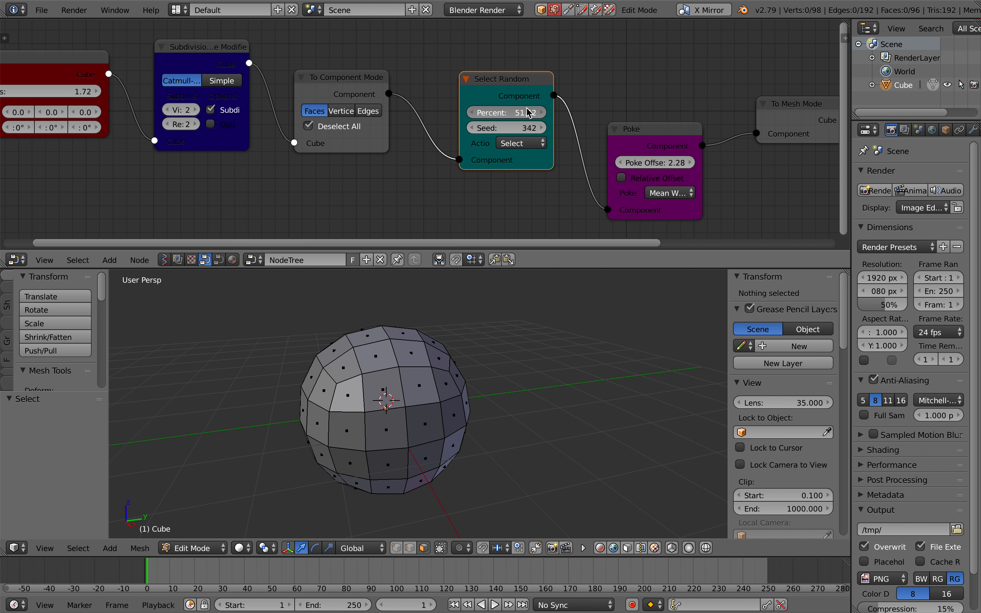
key("e")
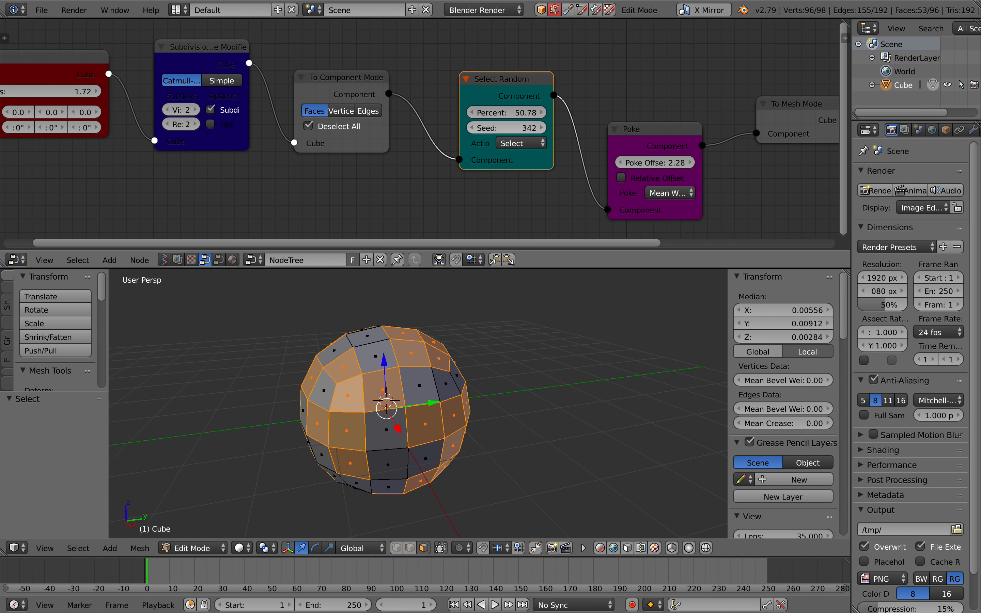
left_click_drag(516, 126, 548, 126)
Step: Activate the Poke node, reduce its Poke Offset to 0.72, and save the file over its existing version
left_click(632, 129)
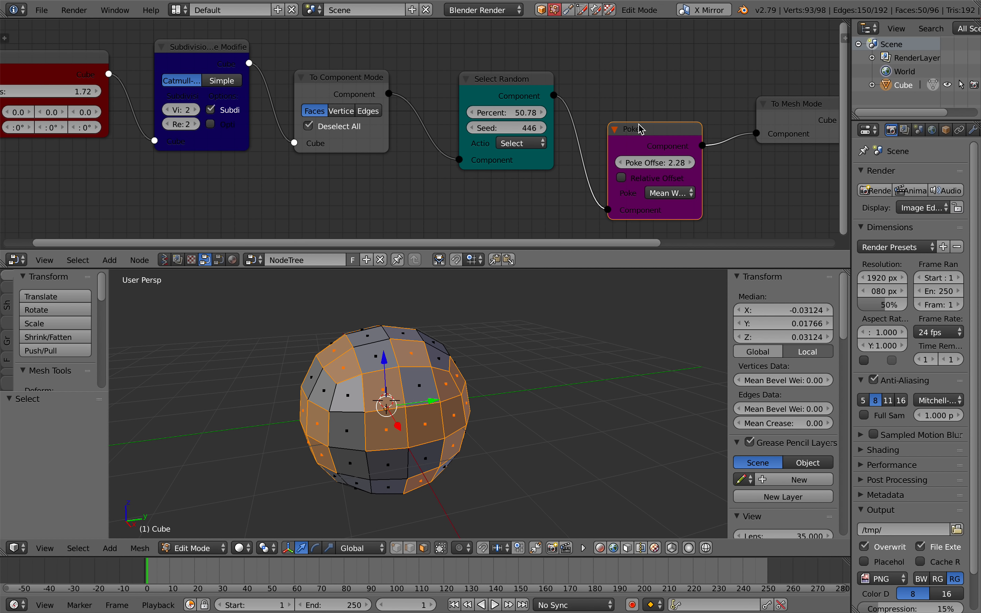
left_click_drag(662, 167, 646, 162)
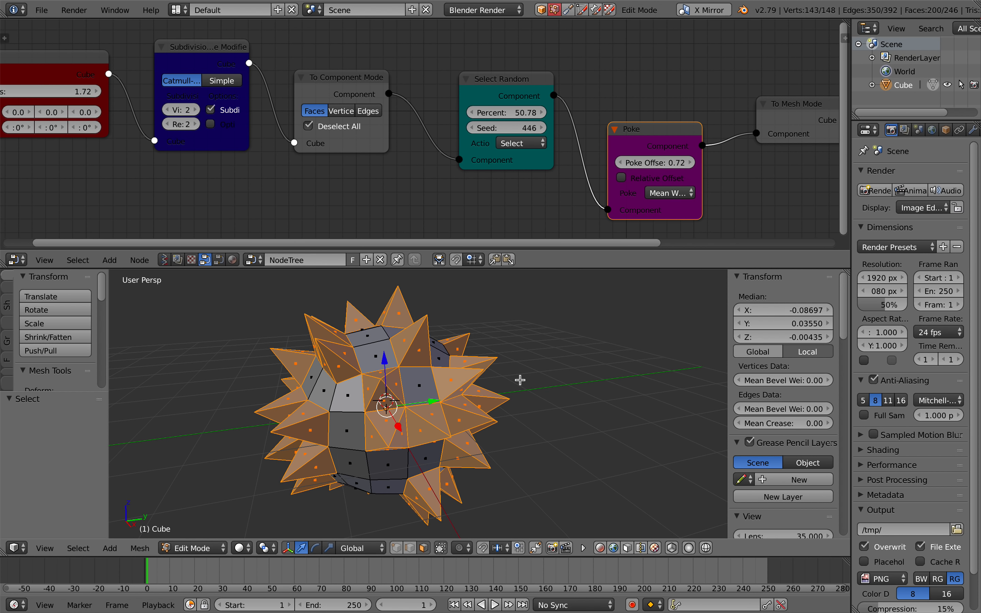
scroll(520, 380, "left", 10)
scroll(520, 380, "right", 10)
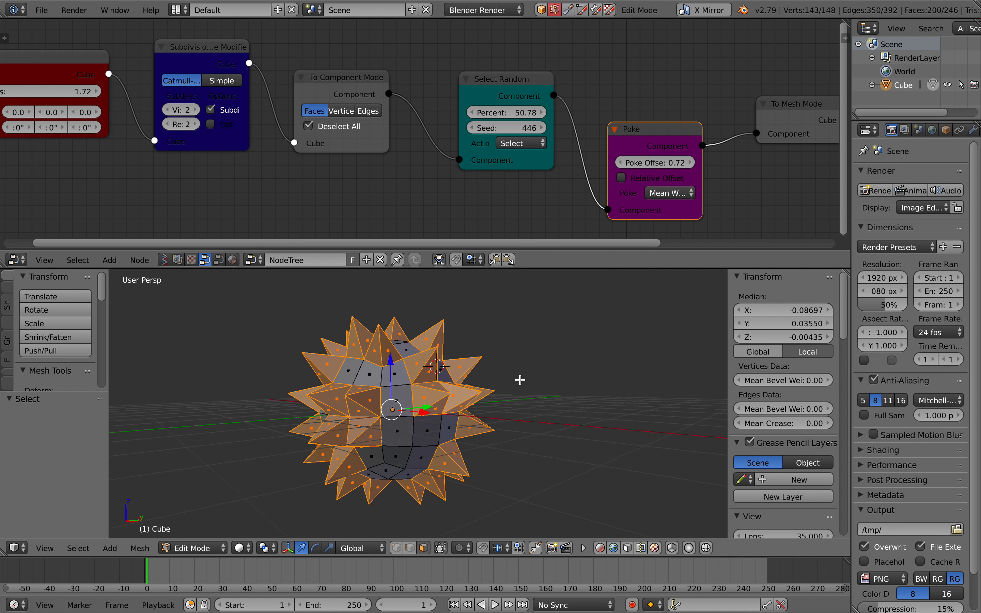
key("ctrl+s")
left_click(520, 380)
Step: Set the Select Random node's Percent to 51.14 and save the file under the incremented name PCG_003.blend on the Desktop
mouse_move(514, 115)
left_mouse_down()
mouse_move(523, 114)
mouse_move(514, 114)
left_mouse_up()
scroll(514, 121, "right", 1, "ctrl")
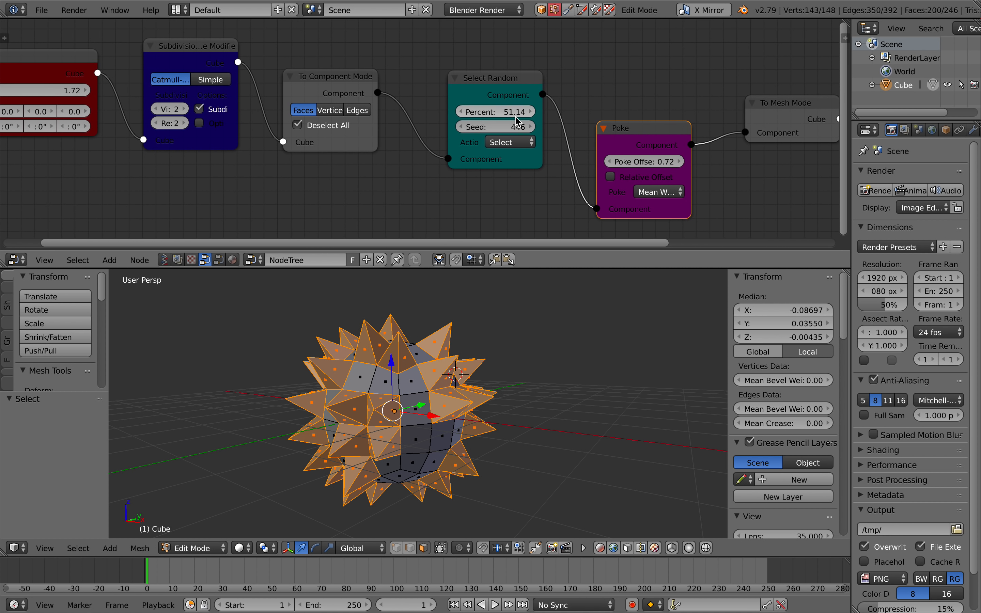
left_click(42, 10)
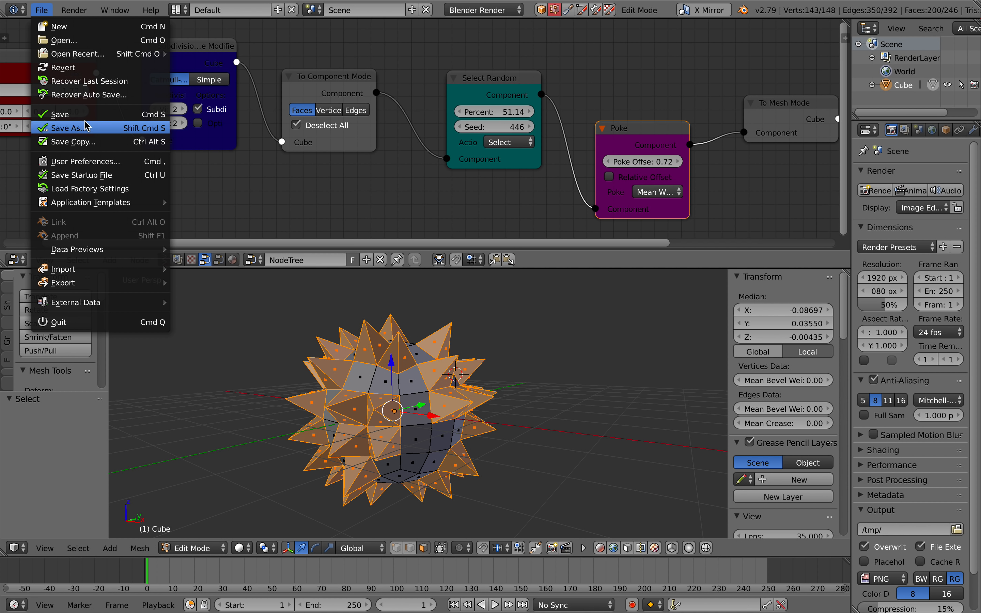
left_click(66, 128)
left_click(893, 62)
left_click(934, 45)
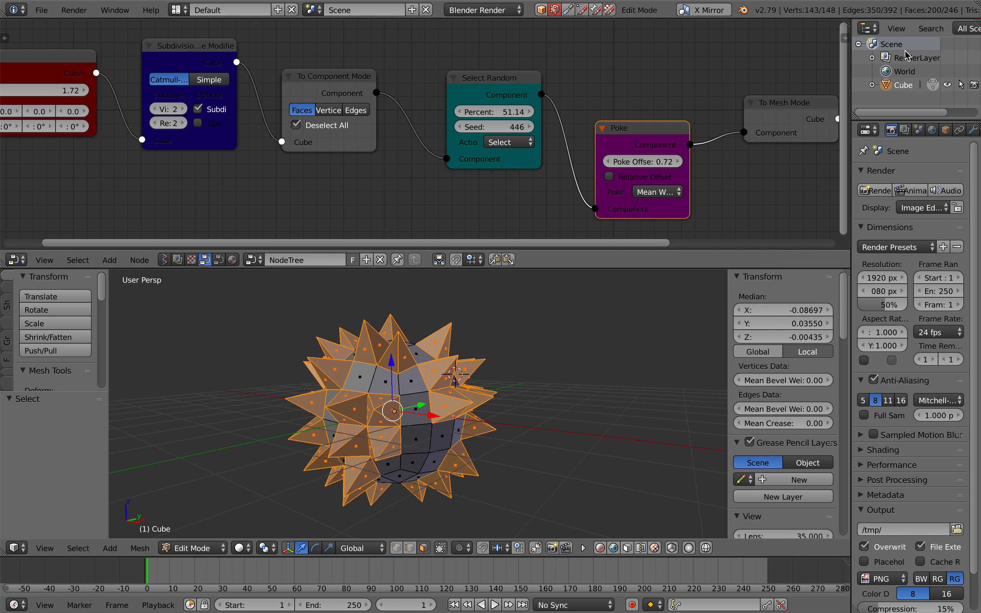
Step: Move the Select Random node upward and widen the Subdivision Surface Modifier node so its labels are readable
left_click(478, 52)
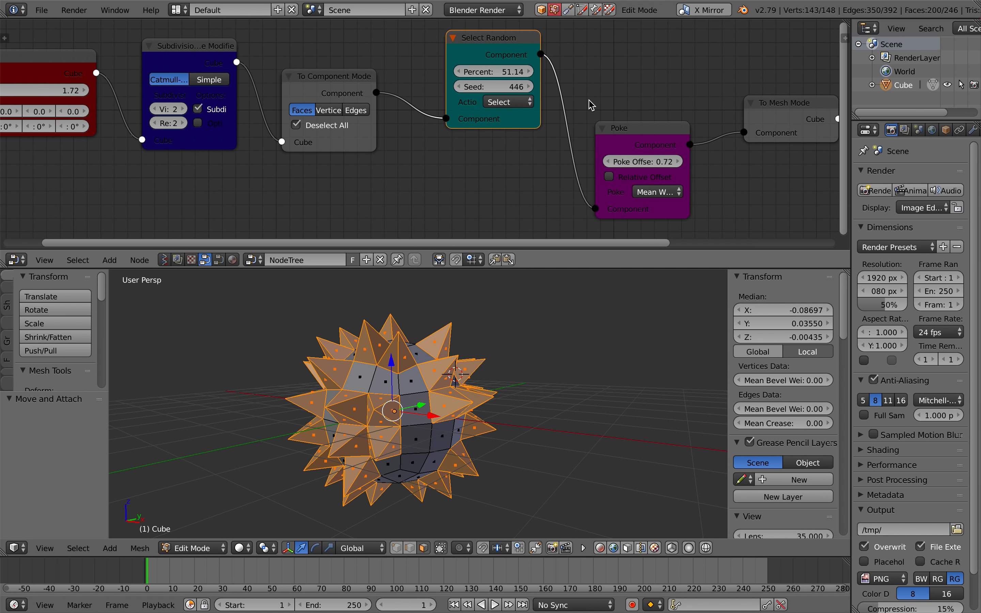
left_click_drag(148, 65, 114, 65)
scroll(451, 145, "down", 4, "ctrl")
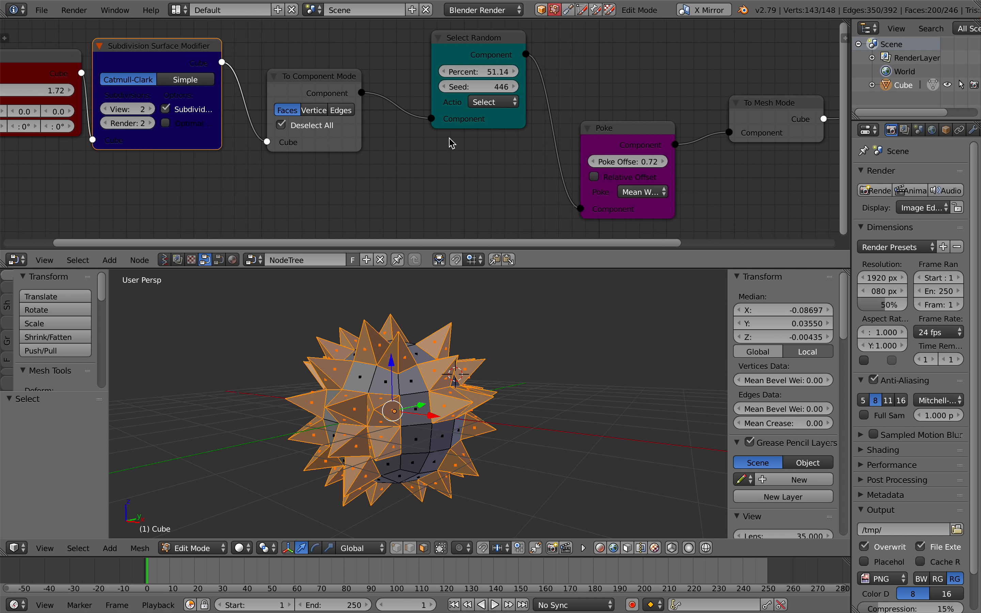
Step: Add a Subdivide component operator node and place it unconnected beneath the Select Random node
key("shift+a")
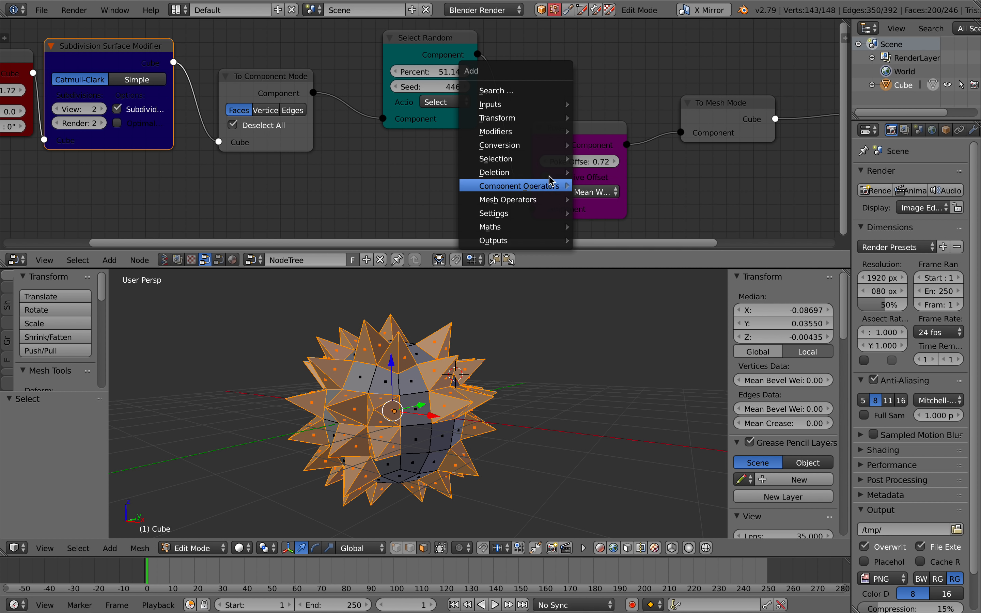
mouse_move(548, 137)
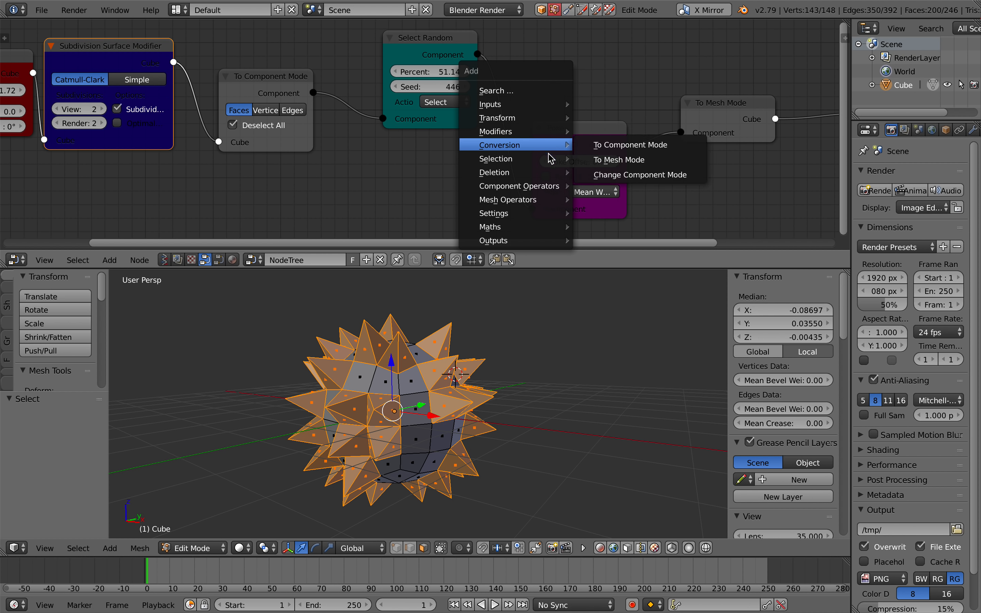
mouse_move(552, 188)
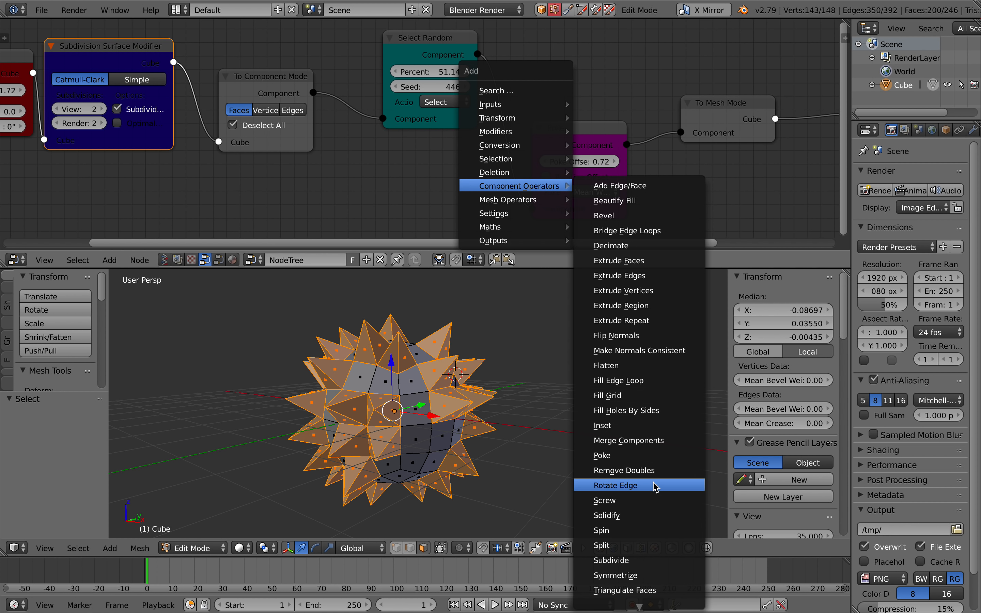
left_click(656, 559)
left_click(403, 158)
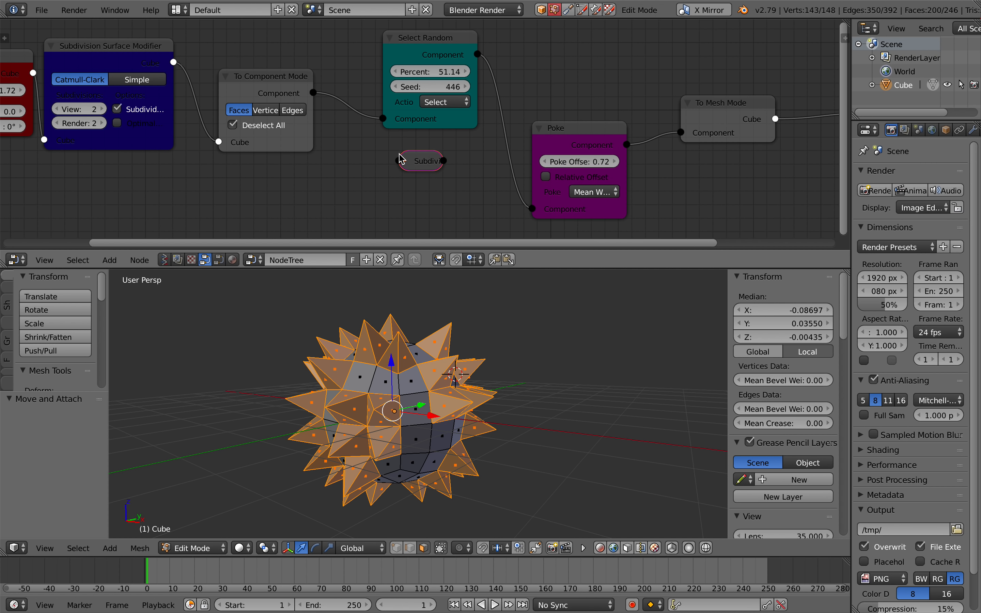
left_click_drag(422, 166, 393, 141)
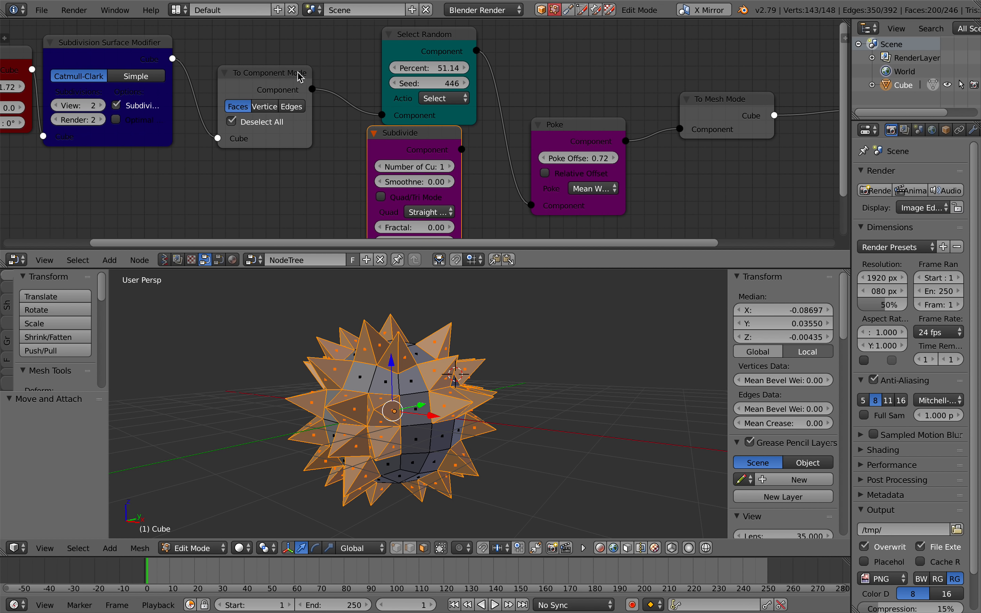
Step: Rearrange the nodes, closing up To Component Mode and Select Random, raising Poke, and placing Subdivide directly beneath Poke
left_click_drag(299, 79, 280, 75)
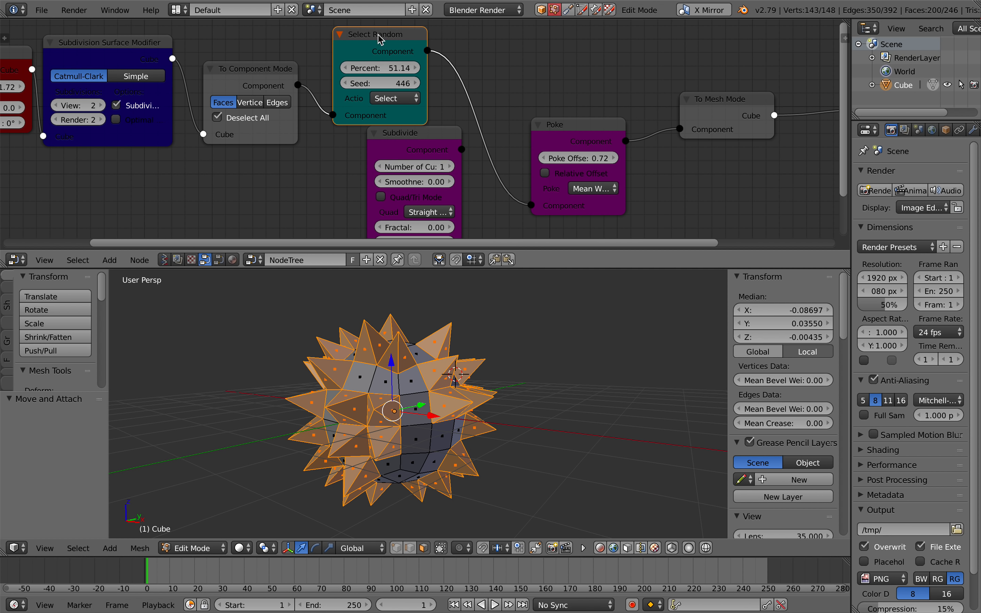
left_click_drag(437, 134, 435, 162)
key("Home")
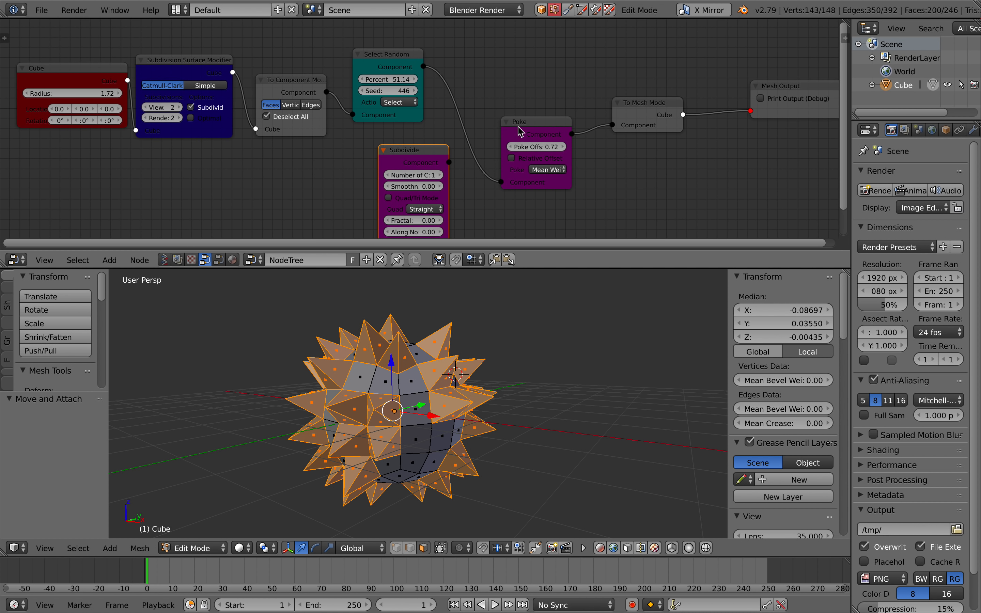
left_click_drag(520, 130, 515, 59)
scroll(433, 93, "down", 2, "shift")
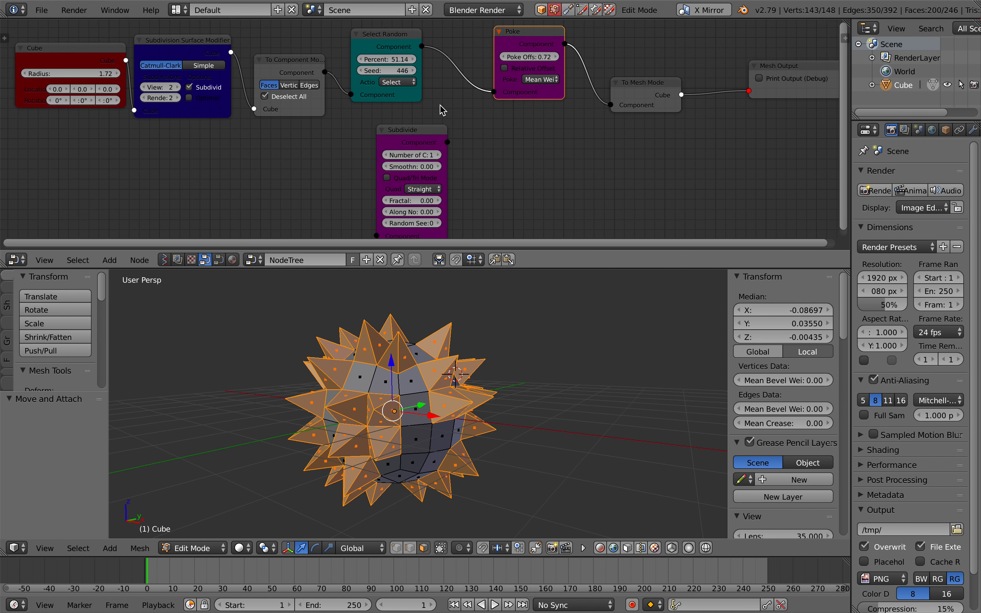
left_click_drag(437, 134, 541, 121)
Step: Link Select Random's output to Subdivide's input and Subdivide's output to To Mesh Mode, replacing the Poke connection
left_click_drag(425, 46, 455, 108)
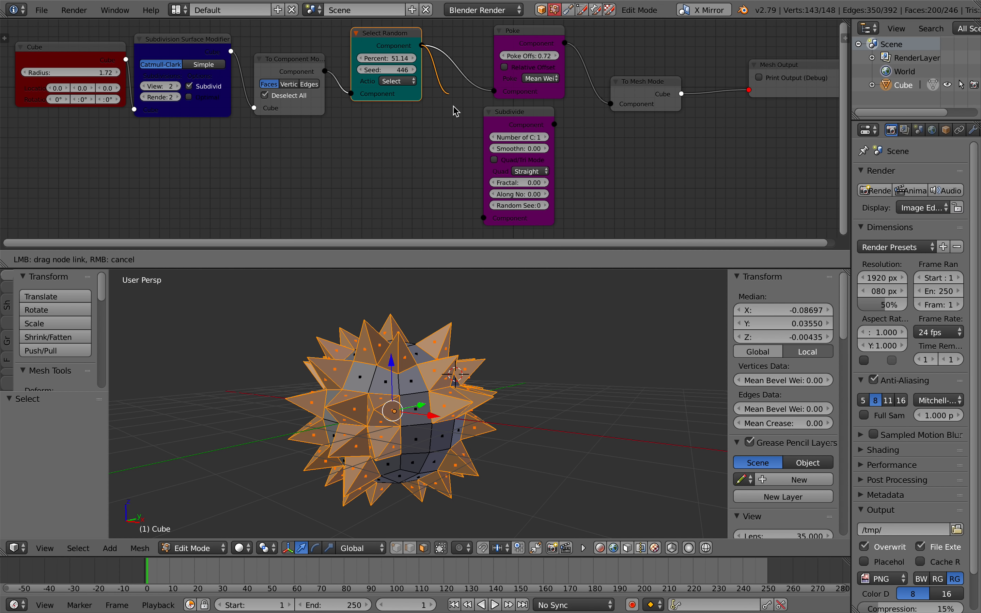
left_click_drag(487, 213, 488, 219)
left_click_drag(558, 52, 548, 41)
left_click_drag(554, 124, 639, 82)
Step: Activate the Subdivide node and set its Number of Cuts to 3
left_click(534, 130)
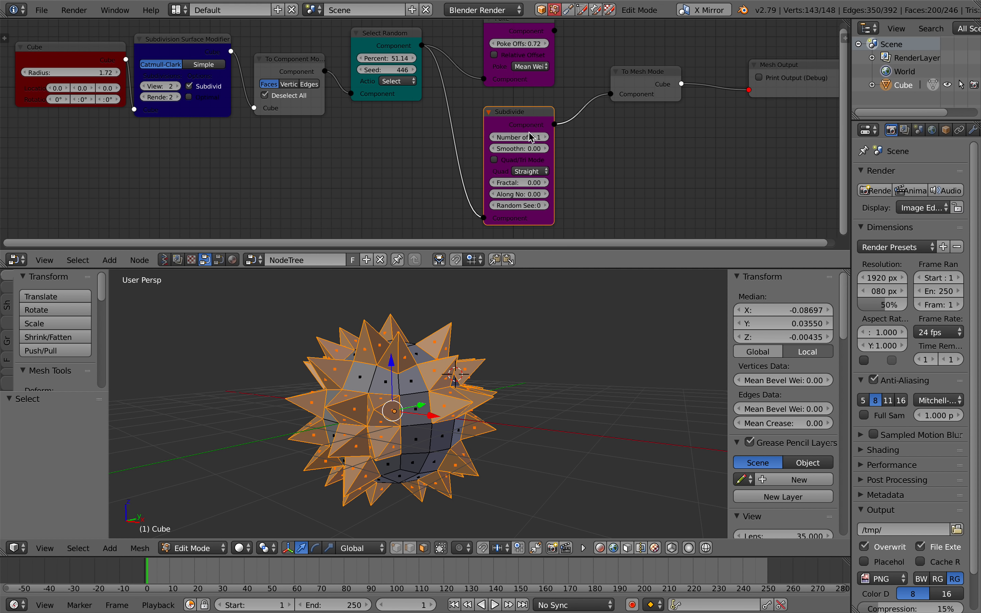
left_click(546, 138)
left_click(546, 137)
Step: Set the Subdivide node's Fractal to 2.46, Smoothness to 0.72, Along Normal to 0.78 and Random Seed to 122
scroll(458, 320, "left", 5)
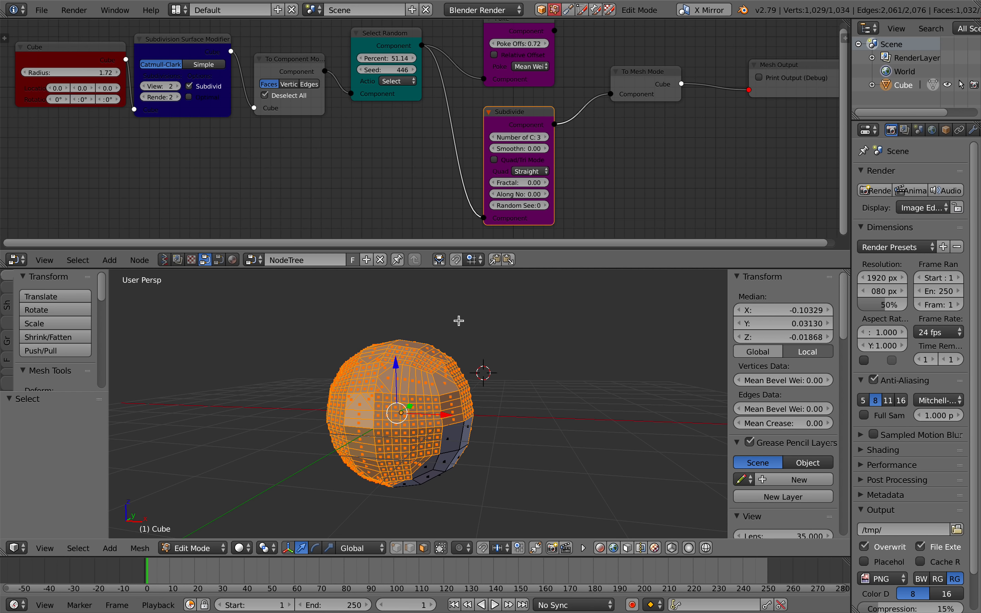
scroll(458, 318, "up", 8)
scroll(458, 318, "down", 8)
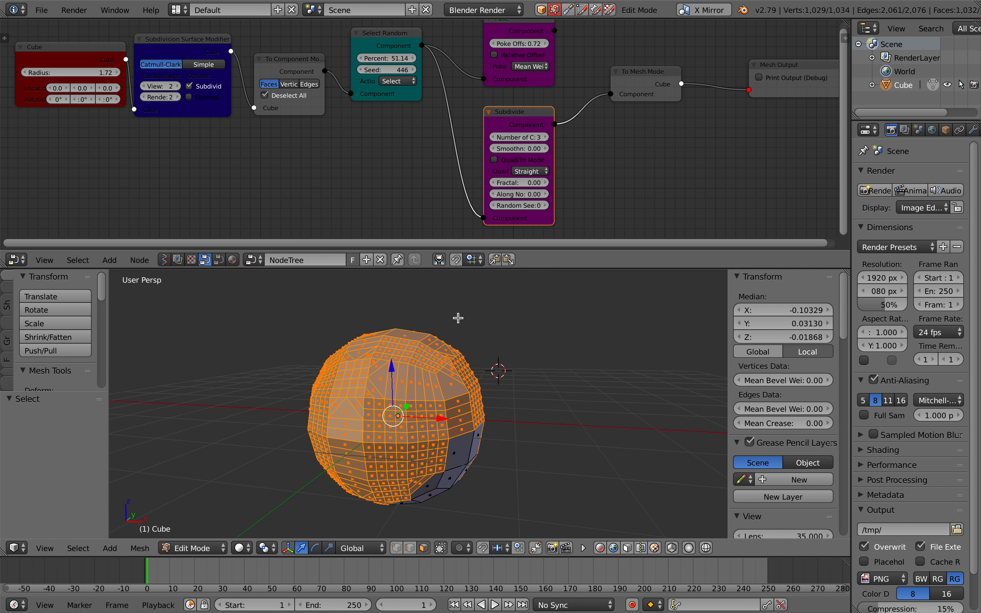
scroll(465, 393, "left", 10)
scroll(465, 396, "left", 10)
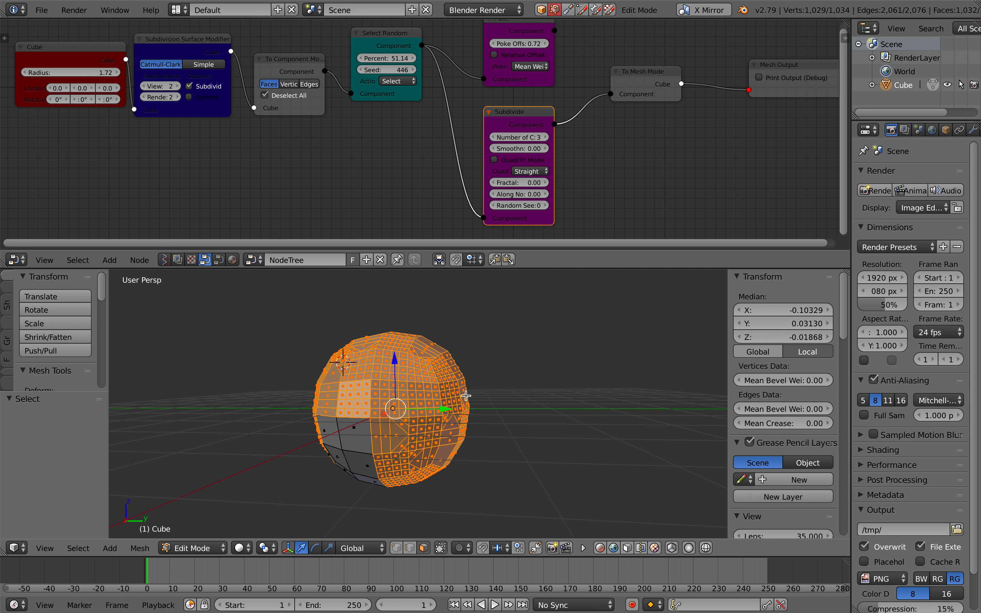
scroll(463, 389, "up", 2)
scroll(464, 388, "up", 1)
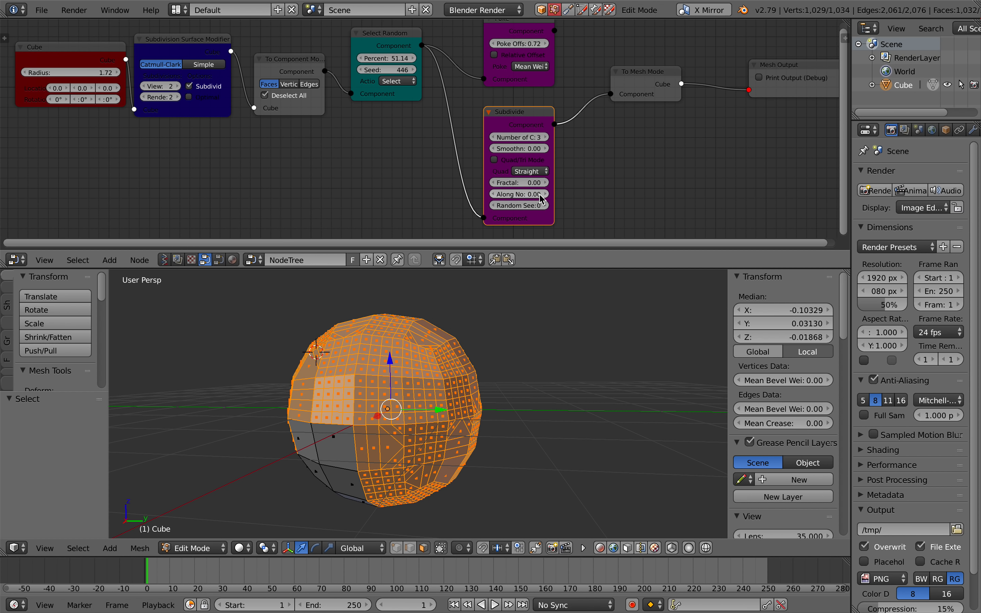
left_click_drag(519, 182, 567, 186)
mouse_move(520, 154)
left_mouse_down()
mouse_move(543, 155)
mouse_move(524, 166)
left_mouse_up()
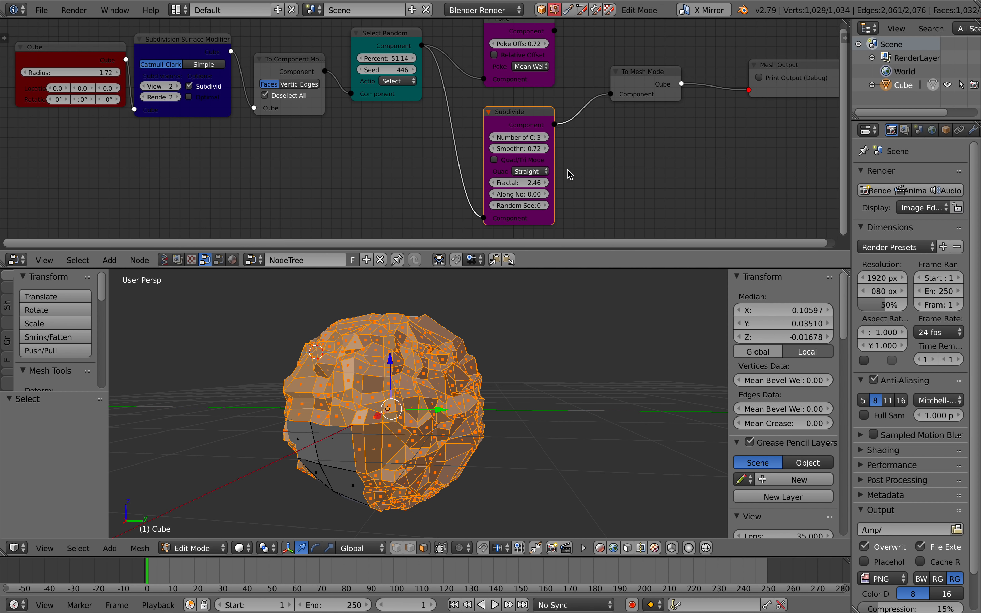
left_click_drag(526, 198, 563, 197)
middle_click_drag(387, 326, 361, 313)
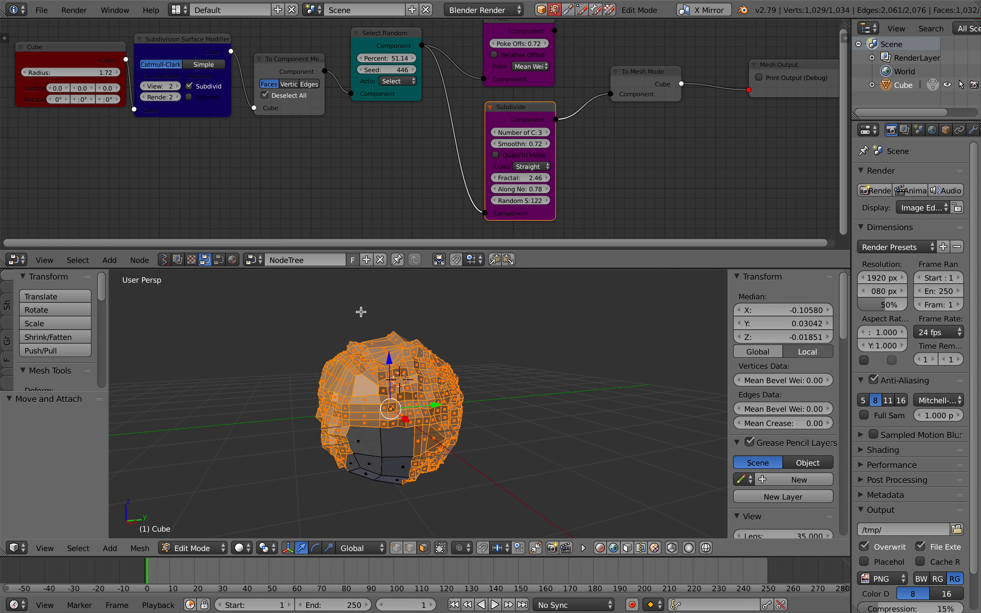
Step: Save the file on the Desktop as a new version, incrementing the number in the name PCG_003.blend
left_click(41, 11)
left_click(69, 128)
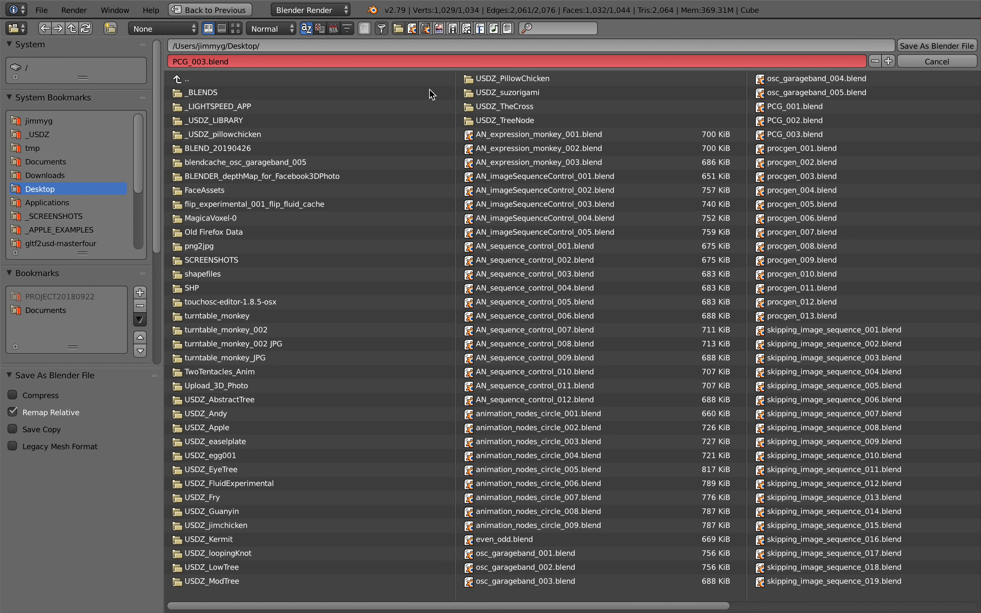
left_click(889, 62)
left_click(918, 46)
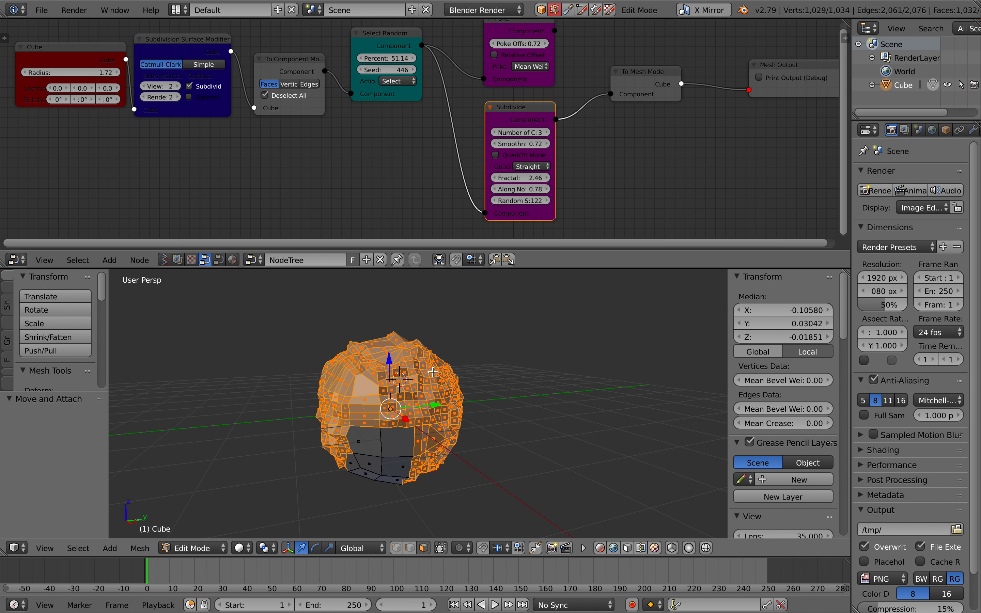
Step: Switch the cube to Object Mode, deselect everything and save over PCG_004.blend
left_click(210, 548)
left_click(215, 529)
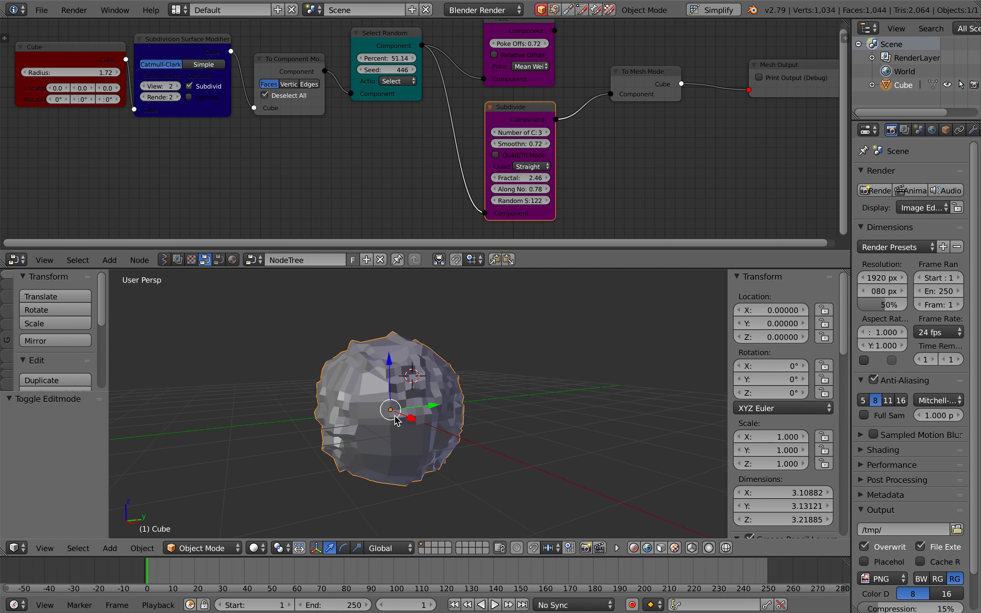
key("a")
scroll(397, 421, "right", 5)
key("ctrl+s")
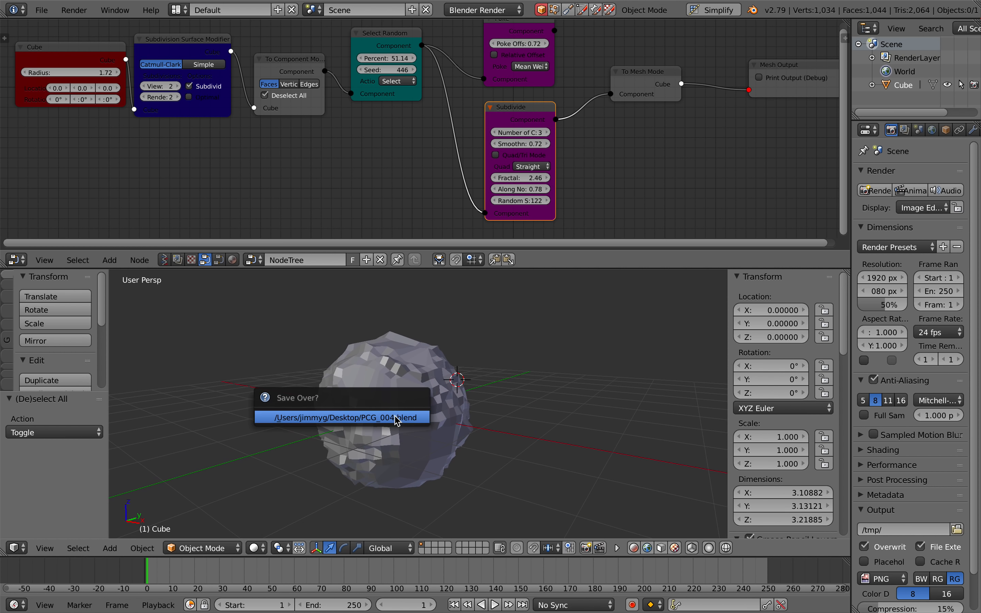
left_click(396, 420)
Step: Set Select Random's Seed to 504 and Percent to 45.62, and the Subdivide node's Fractal to 3.00
left_click_drag(405, 72, 426, 73)
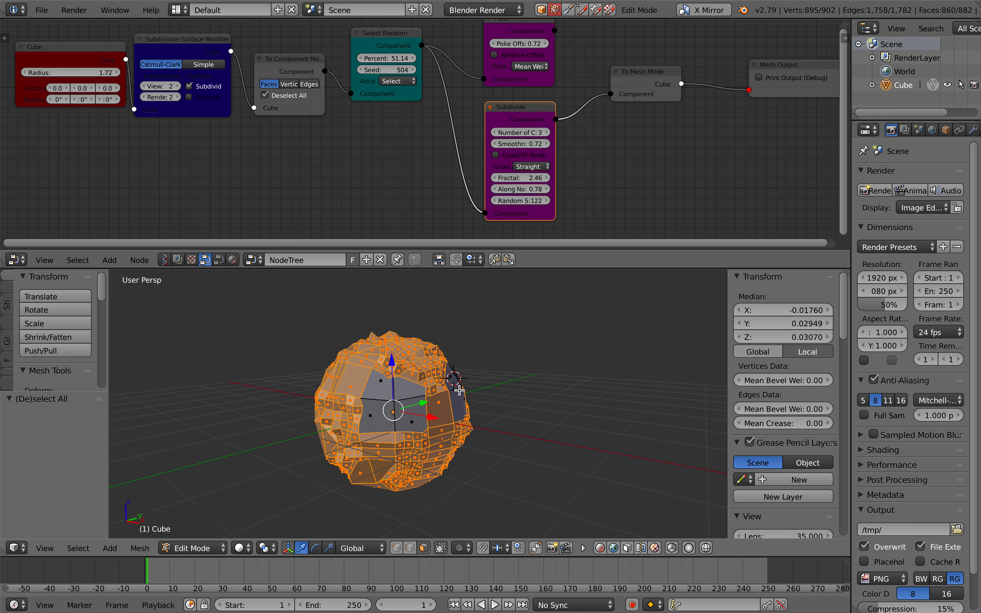
scroll(458, 387, "up", 2)
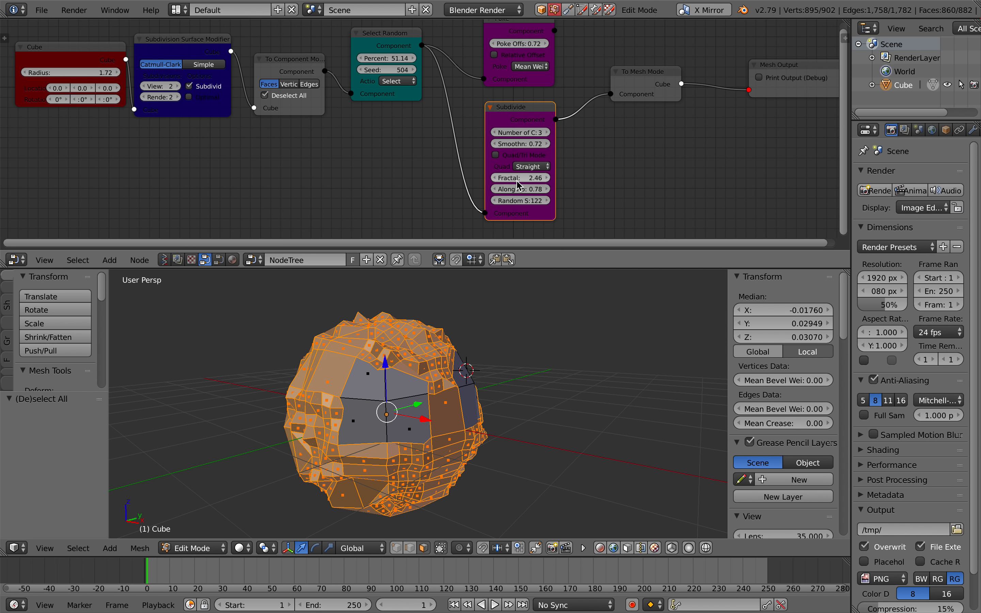
left_click_drag(517, 179, 535, 177)
middle_click_drag(406, 360, 419, 359)
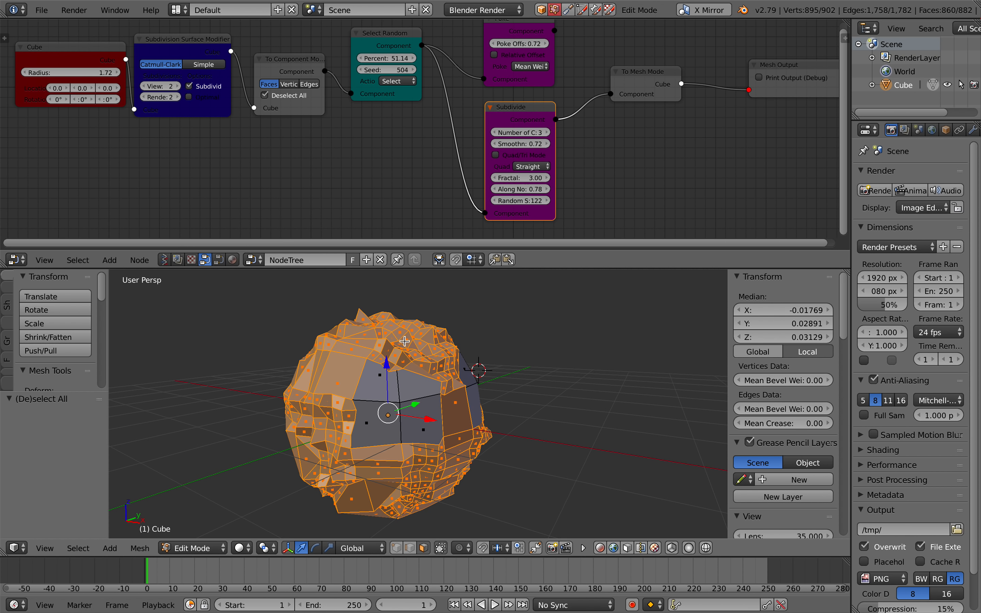
left_click_drag(359, 61, 385, 63)
middle_click_drag(419, 375, 536, 337)
Step: Set the Subdivision Surface Modifier node's View level to 3
left_click(178, 86)
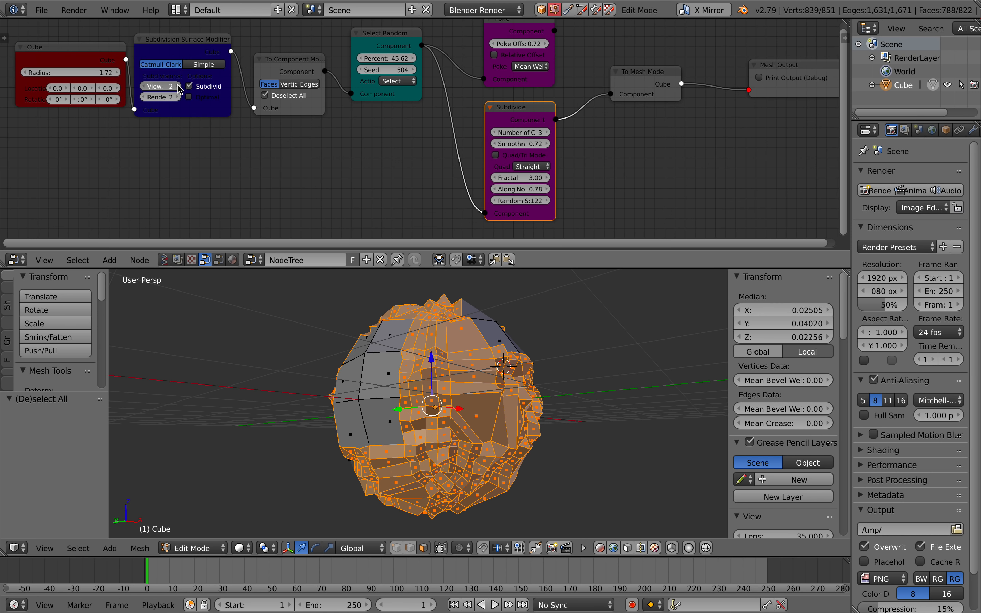
left_click(178, 87)
mouse_move(364, 405)
middle_mouse_down()
mouse_move(390, 418)
mouse_move(364, 409)
middle_mouse_up()
left_click(151, 87)
left_click(151, 87)
left_click(151, 87)
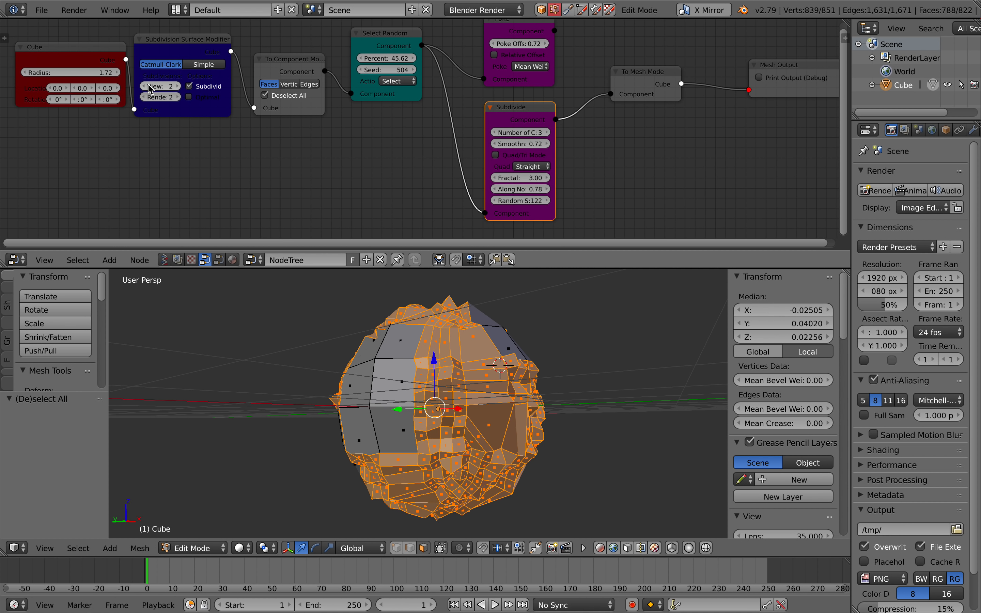
left_click(177, 87)
Step: Save over PCG_004.blend and move the To Mesh Mode node closer to Mesh Output to make room for another node
middle_click_drag(375, 221, 368, 221)
key("ctrl+s")
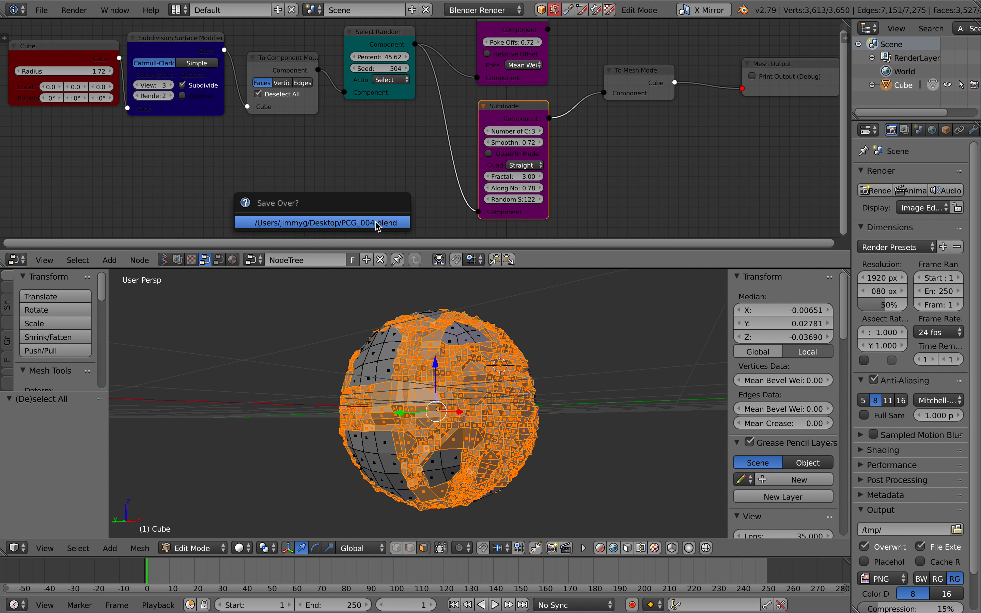
left_click(373, 222)
left_click_drag(635, 83, 684, 84)
key("shift+a")
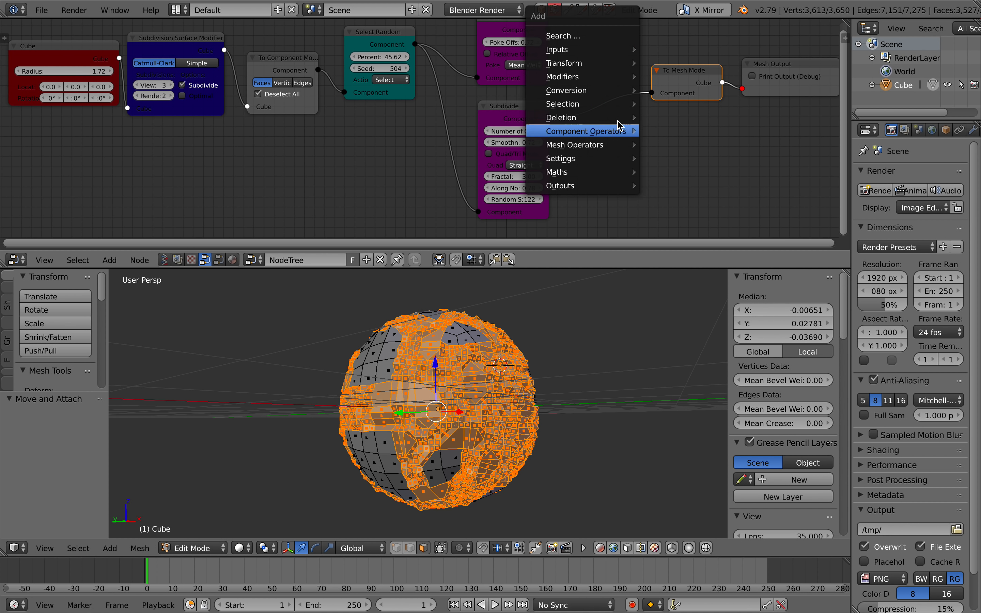
left_click(607, 38)
type("frac")
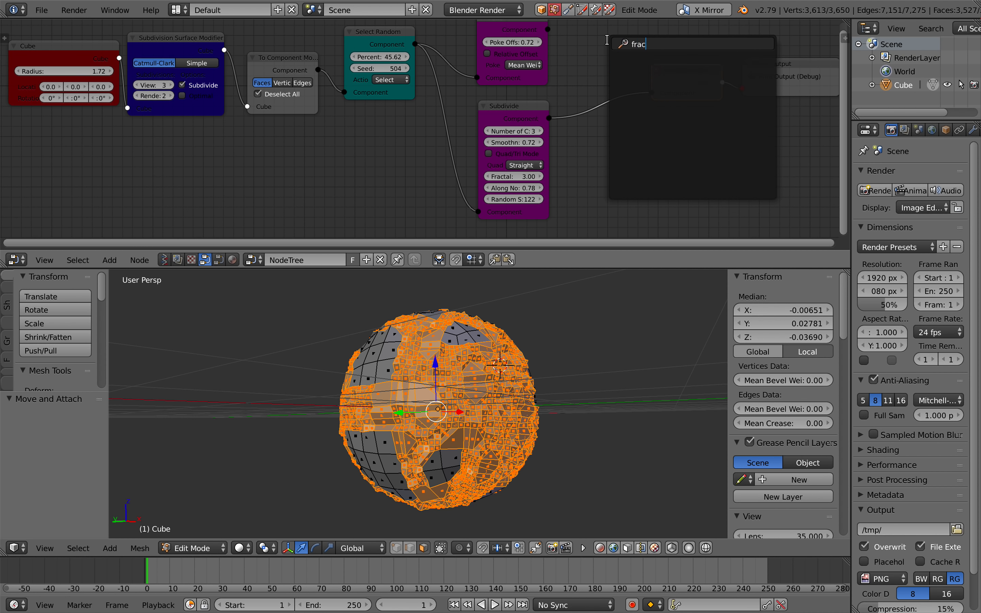
key("Escape")
key("shift+a")
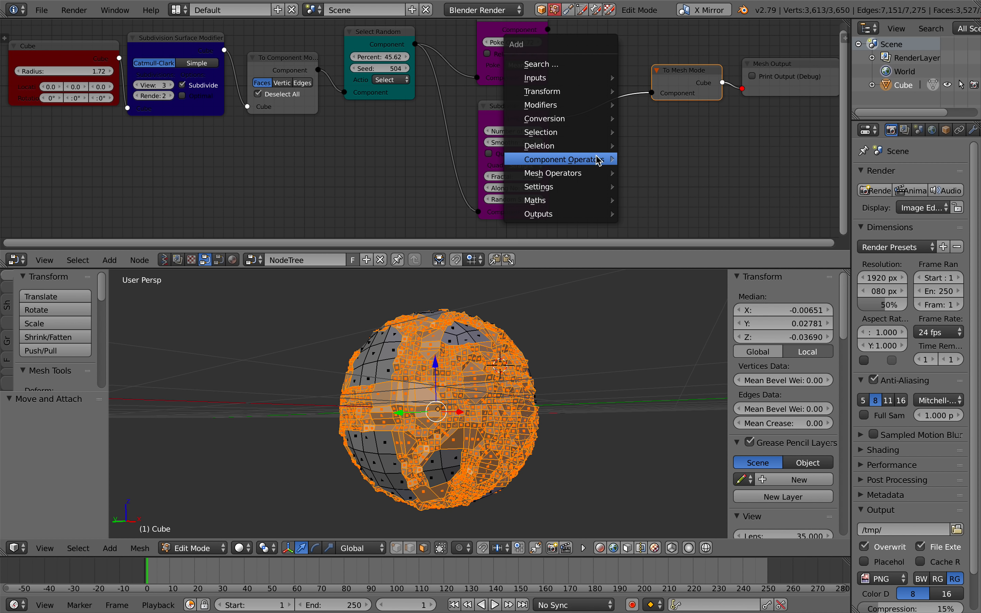
mouse_move(596, 162)
key("Escape")
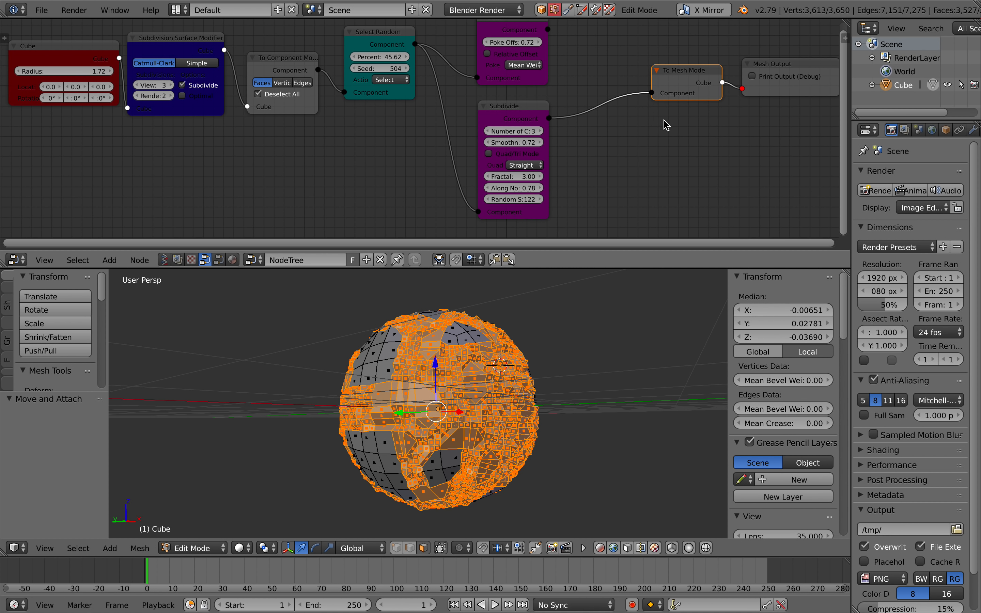
Step: Add a Decimate component node to the node tree and place it below To Mesh Mode
key("shift+a")
left_click(662, 120)
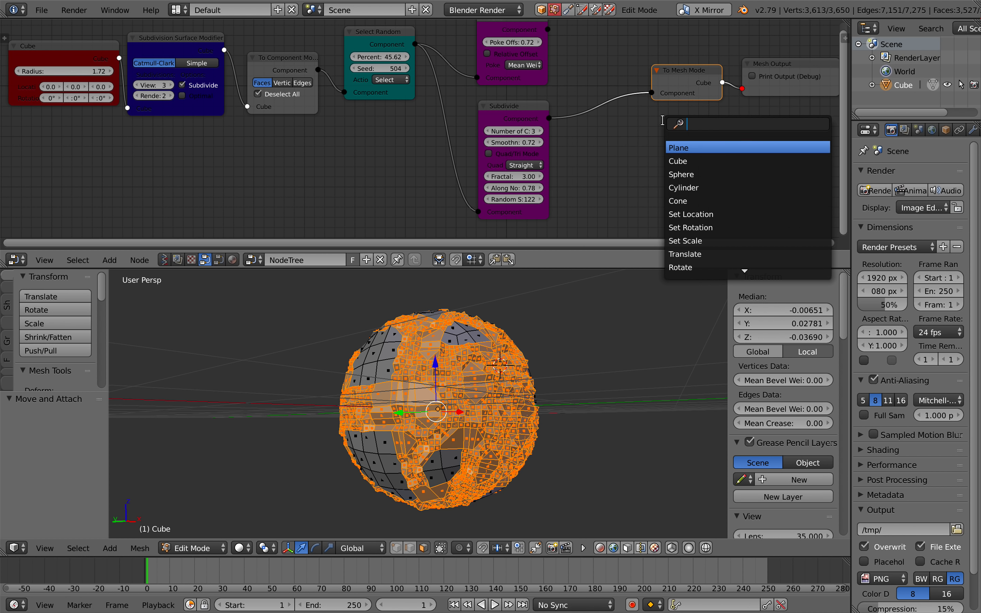
type("deci")
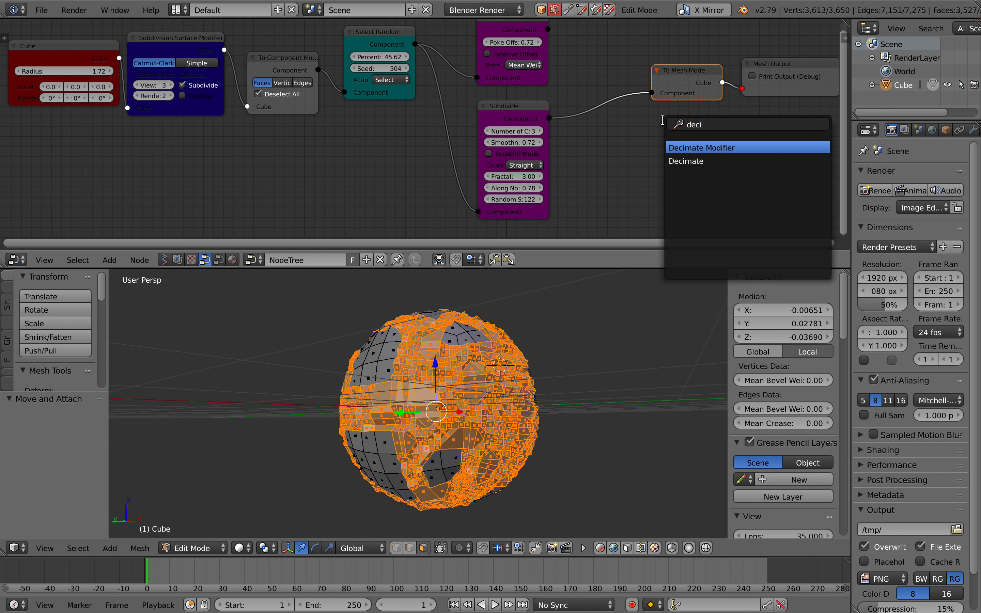
key("Down")
key("Return")
left_click(663, 134)
left_click(666, 138)
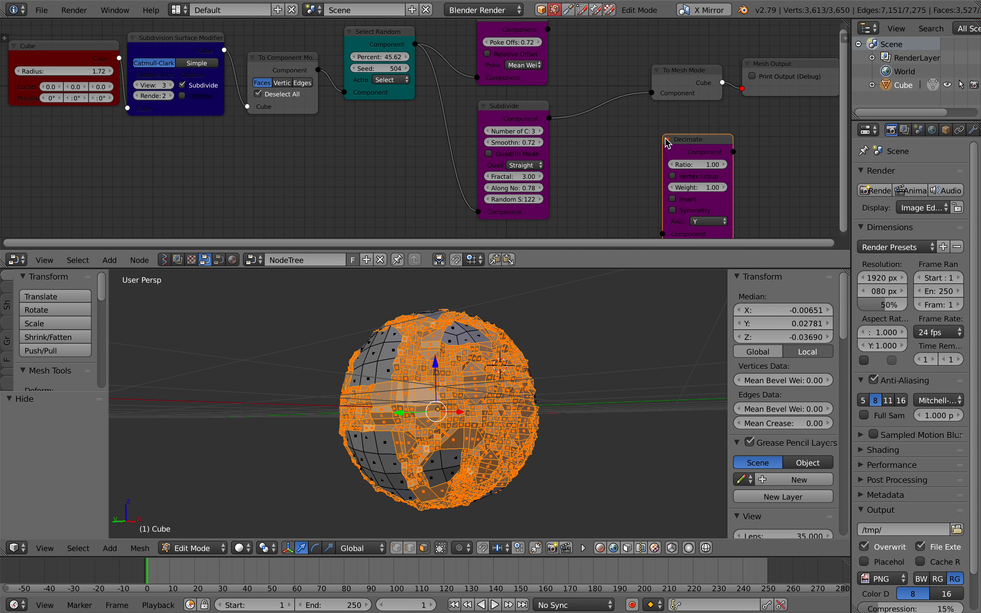
Step: Insert the Decimate node between Subdivide and To Mesh Mode, and set its Ratio to 0.40
middle_click_drag(617, 136, 617, 124)
key("a")
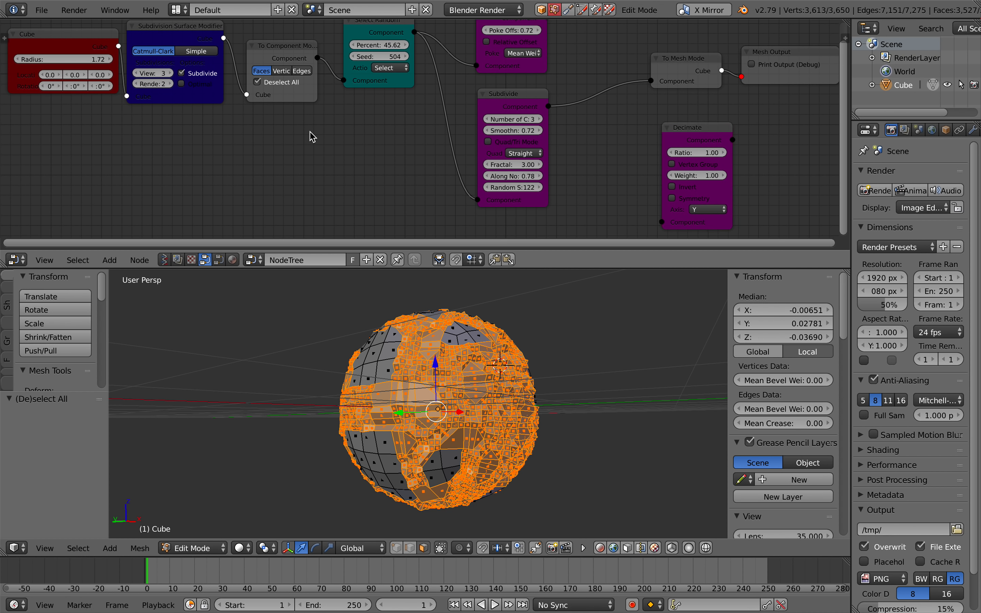
left_click_drag(688, 137, 613, 109)
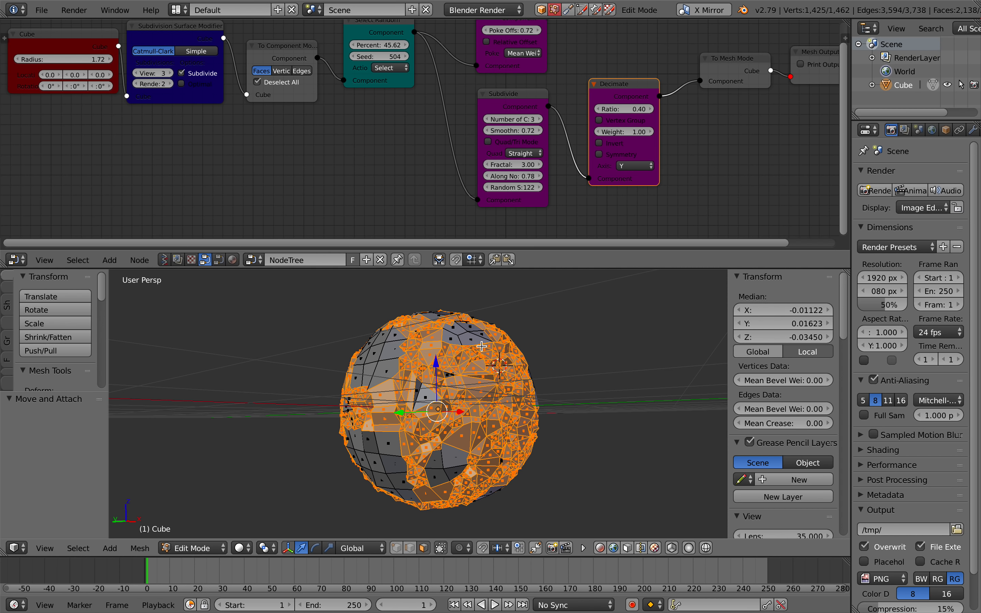
Step: Switch the decimated mesh to Object Mode, save over PCG_004.blend and inspect its surface
key("Tab")
scroll(460, 373, "left", 5)
key("ctrl+s")
left_click(462, 374)
scroll(461, 374, "left", 5)
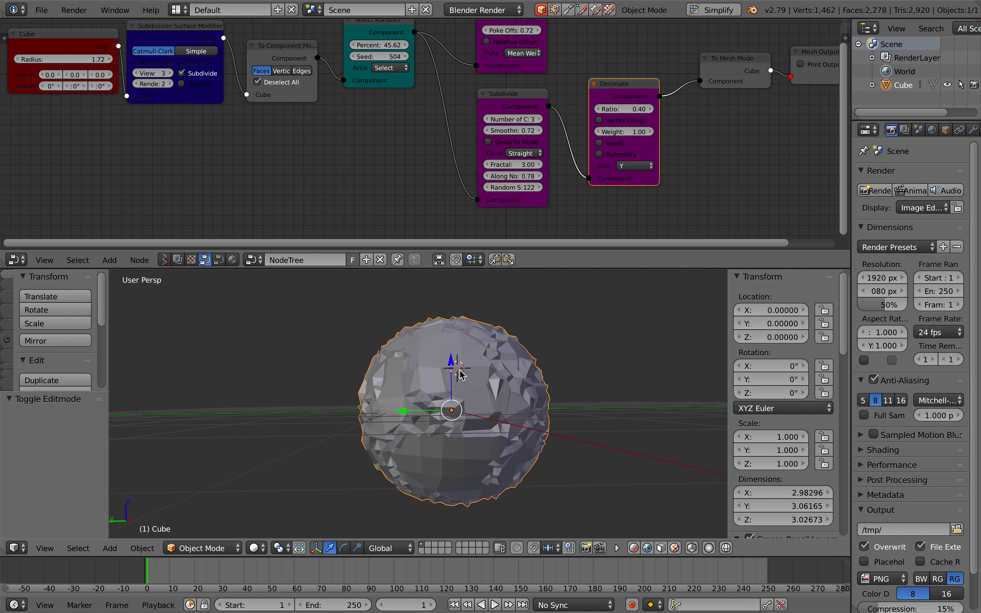
scroll(533, 429, "left", 3)
scroll(247, 184, "left", 3)
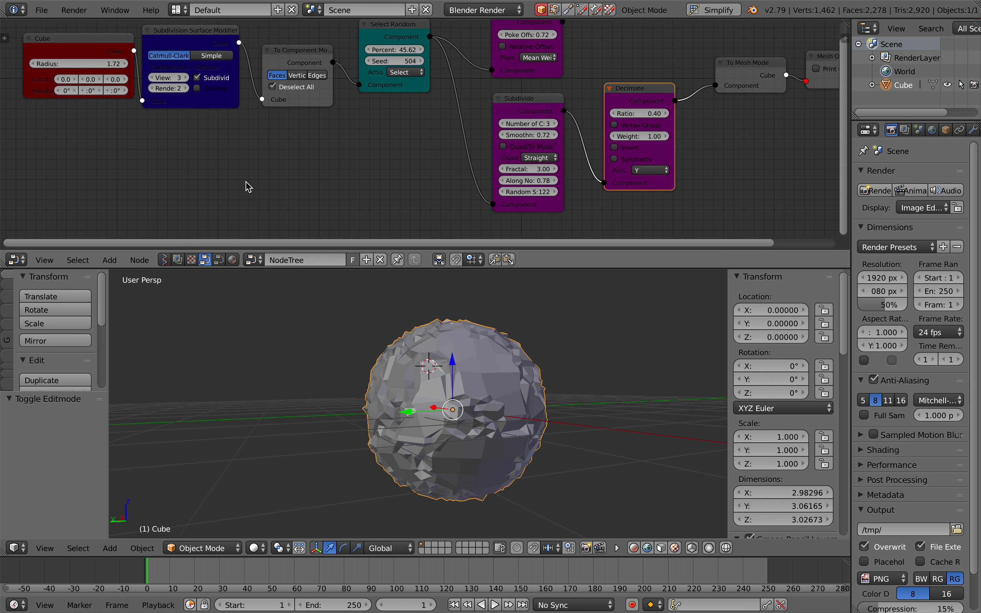
Step: Set the Cube node's Radius to 2.38 and the Subdivision Surface Modifier node's View level to 5
mouse_move(129, 67)
left_mouse_down()
mouse_move(150, 68)
mouse_move(129, 71)
mouse_move(142, 71)
left_mouse_up()
left_click(200, 82)
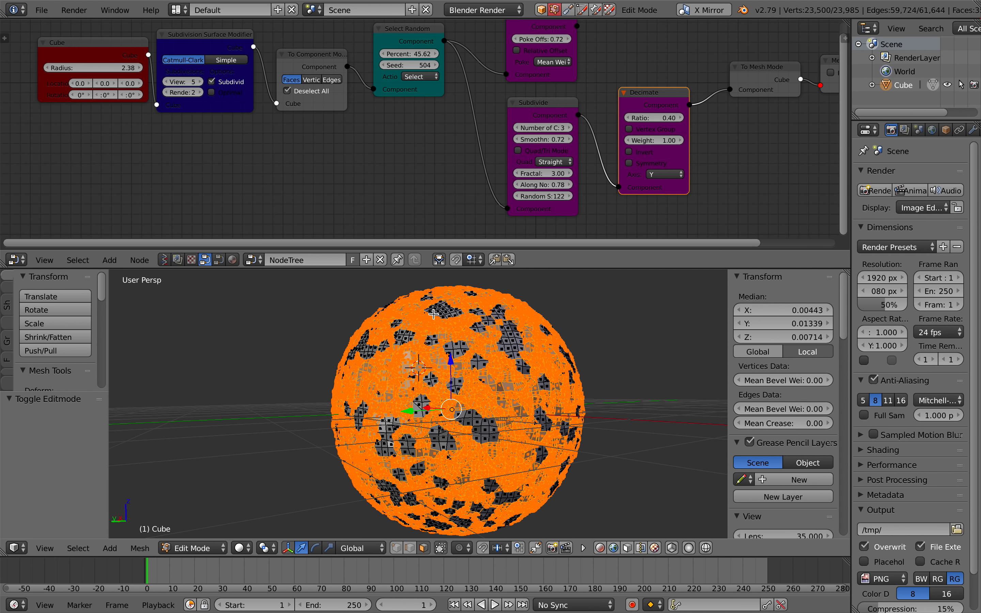
Step: Return the enlarged sphere to Object Mode and save over PCG_004.blend
key("Tab")
middle_click_drag(431, 362, 414, 304)
key("ctrl+s")
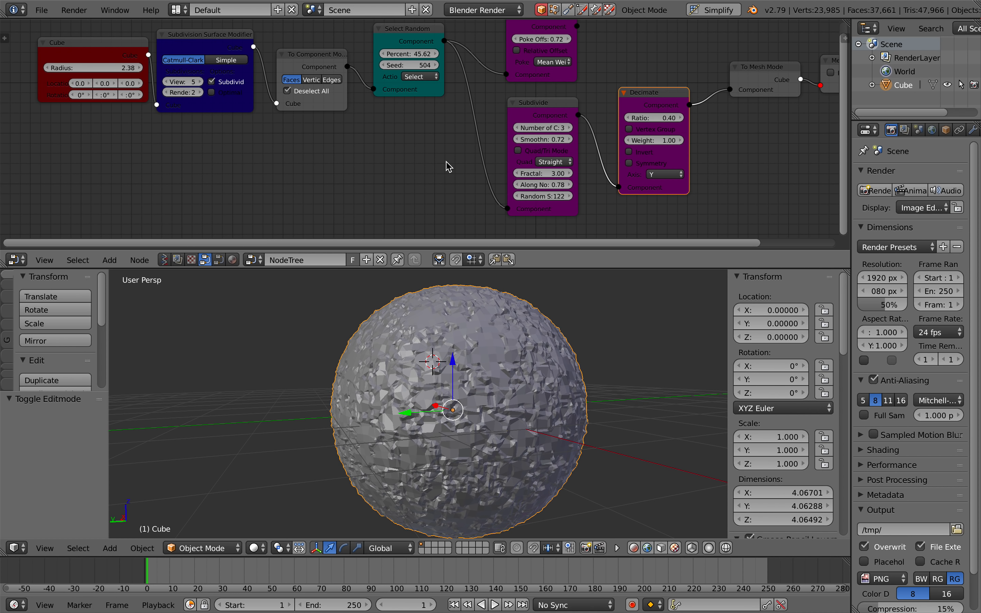
middle_click_drag(531, 352, 546, 364)
key("ctrl+s")
left_click(546, 363)
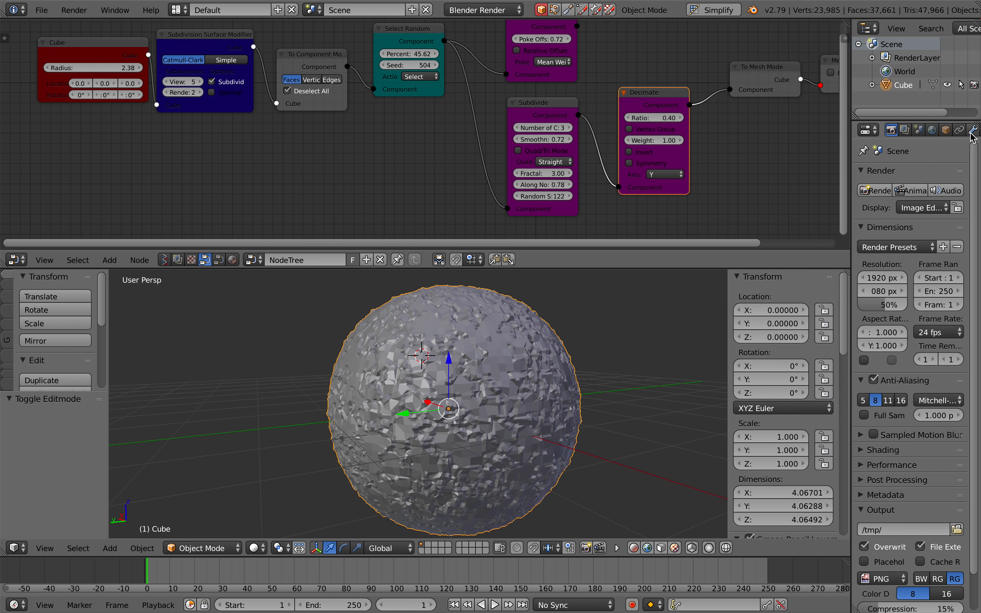
Step: Try a Displace modifier on the cube object and remove it again
left_click(972, 130)
left_click(910, 174)
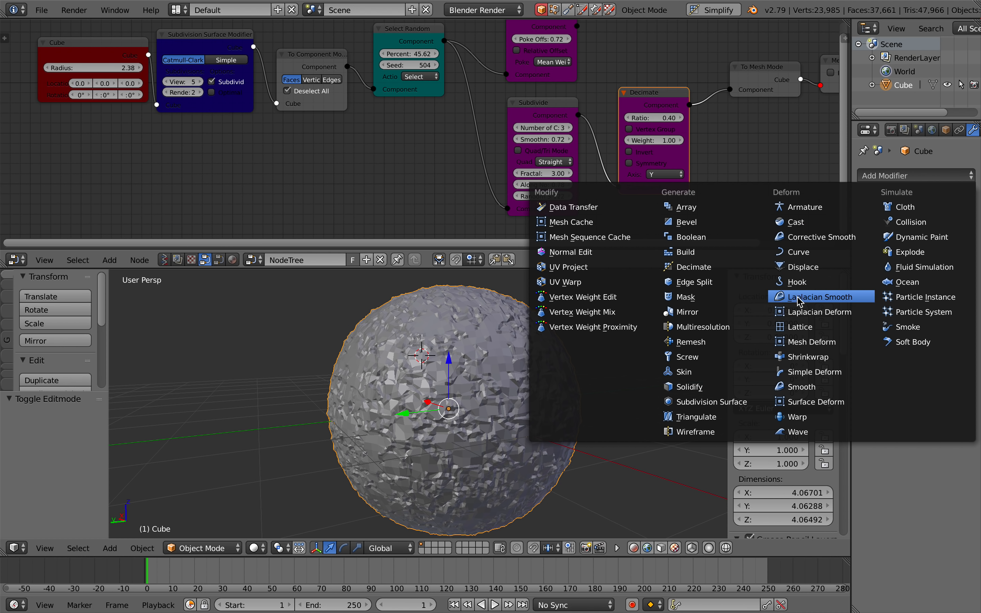
left_click(801, 267)
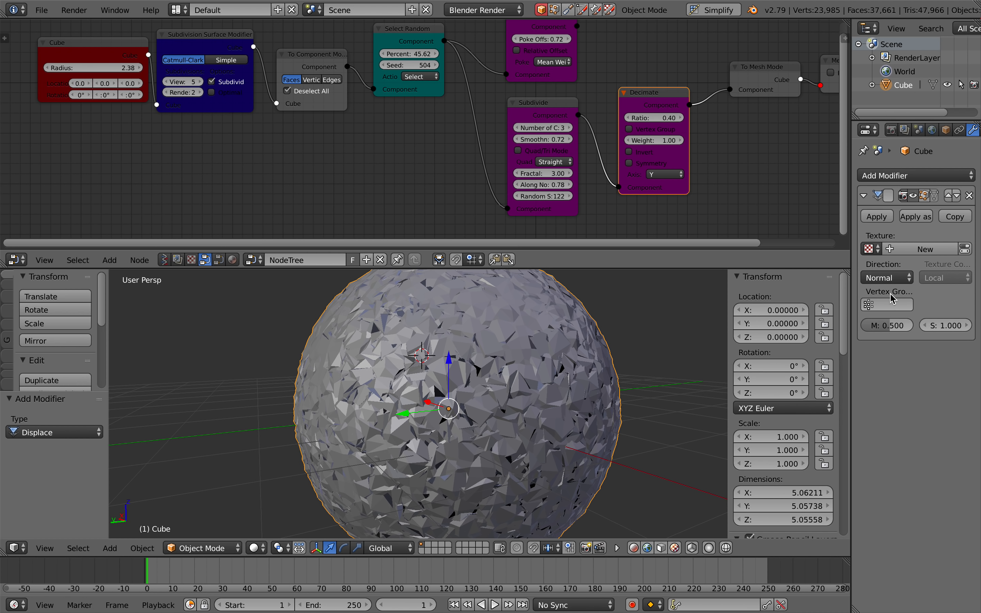
left_click(969, 196)
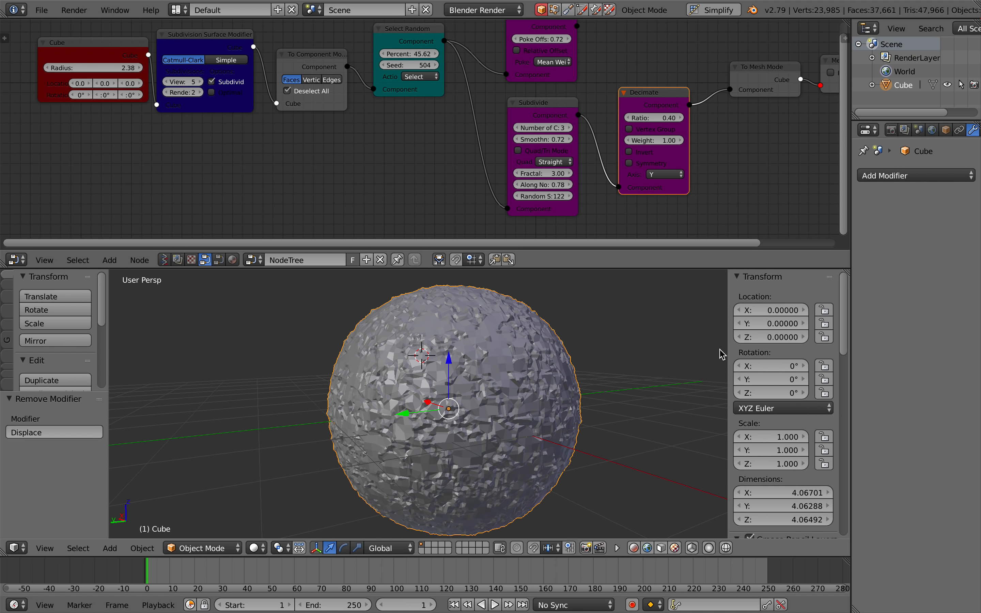
Step: Save the scene over the existing PCG_004.blend file
key("ctrl+s")
left_click(629, 415)
key("ctrl+s")
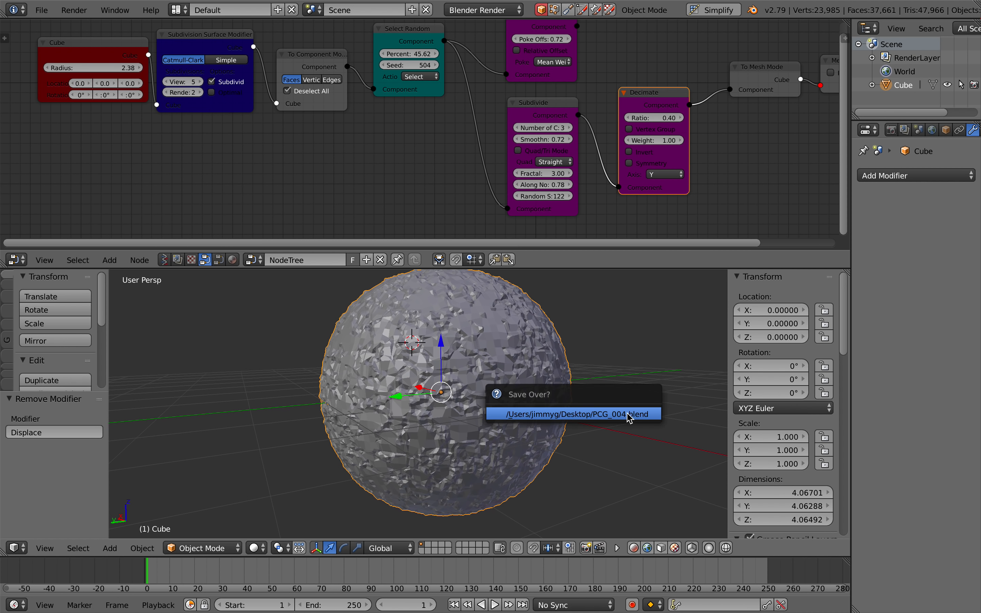
left_click(628, 415)
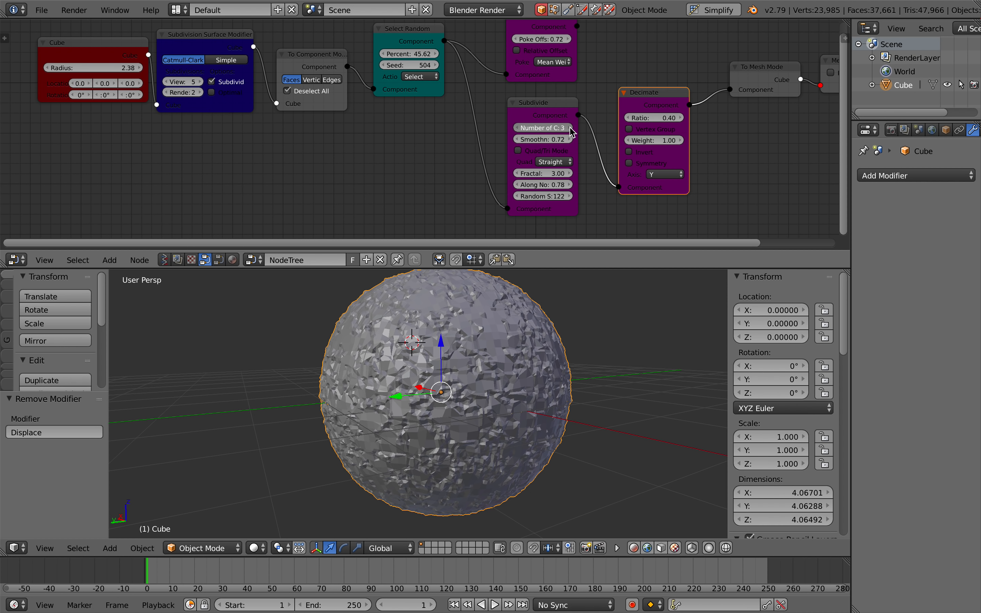
Step: Set the Subdivide node's Number of Cuts to 2 and the Decimate node's Weight to 1.12
left_click_drag(522, 128, 528, 129)
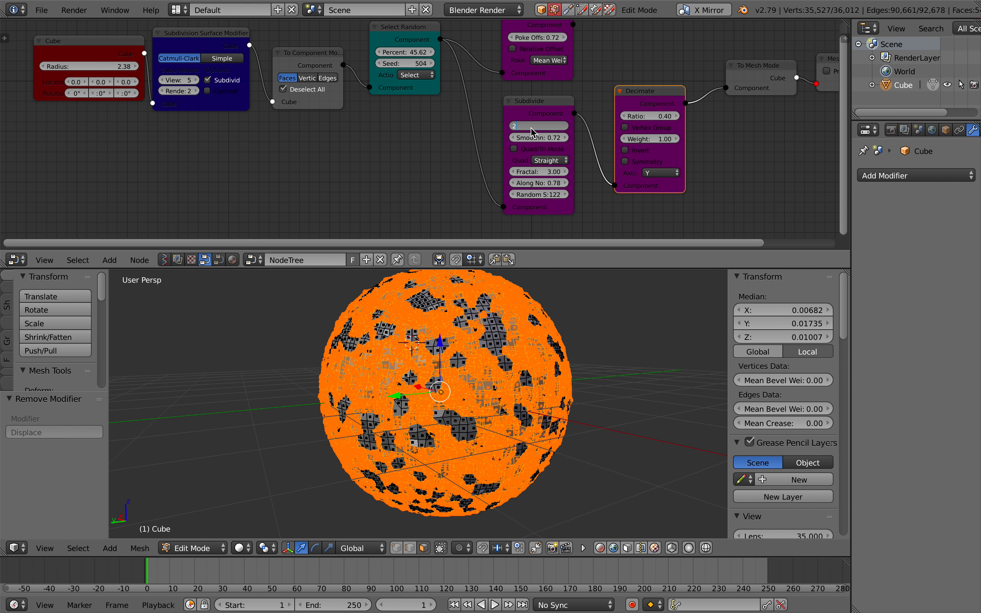
key("Return")
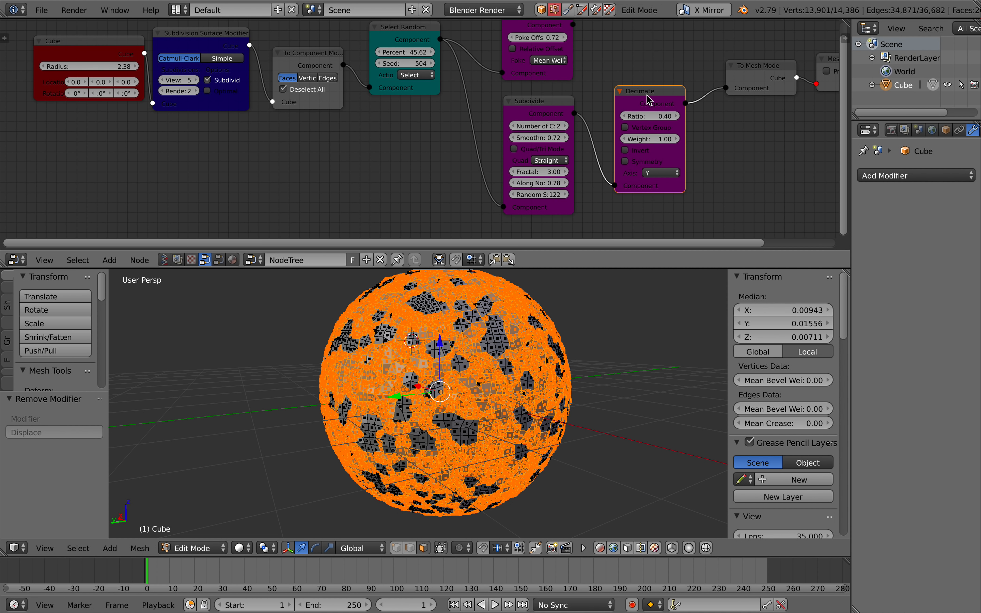
left_click(540, 114)
left_click(642, 100)
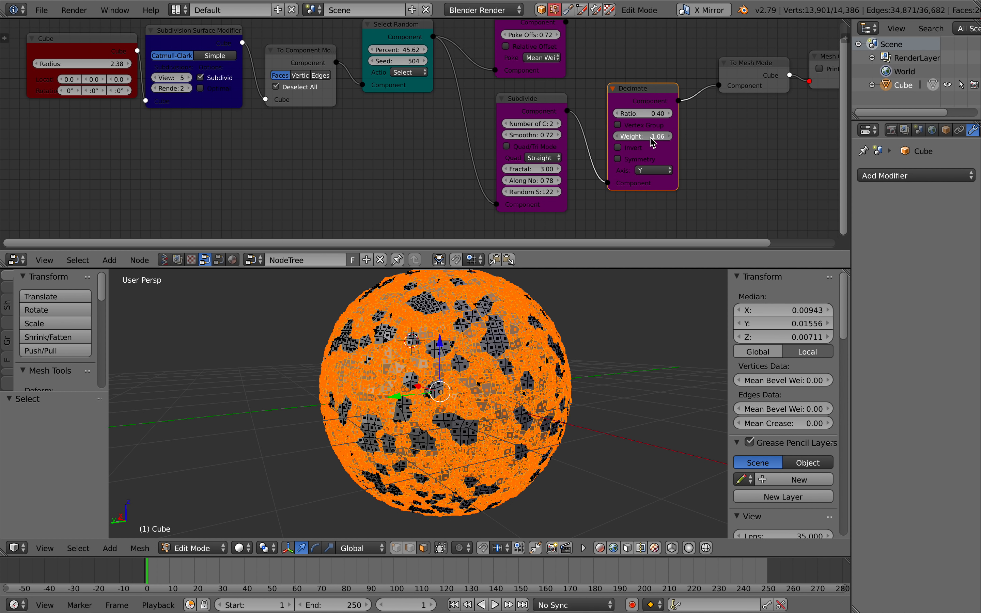
left_click_drag(652, 143, 649, 132)
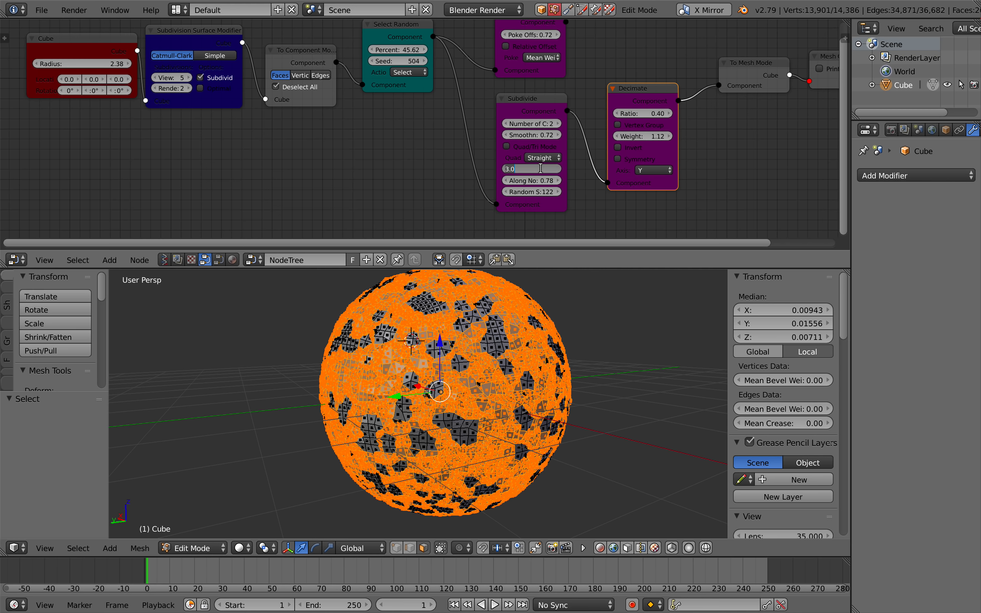
Step: Try a Fractal of 1.00 on the Subdivide node, settle on 2.56 and check the mesh in Object Mode
type("1")
key("Return")
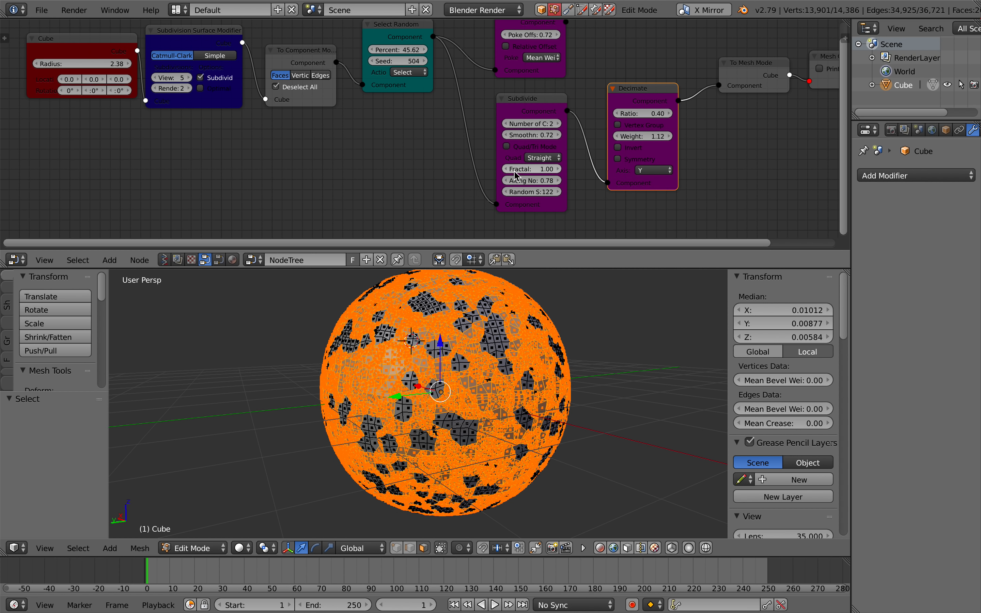
left_click_drag(548, 169, 559, 173)
middle_click_drag(482, 336, 472, 376)
key("Tab")
key("Tab")
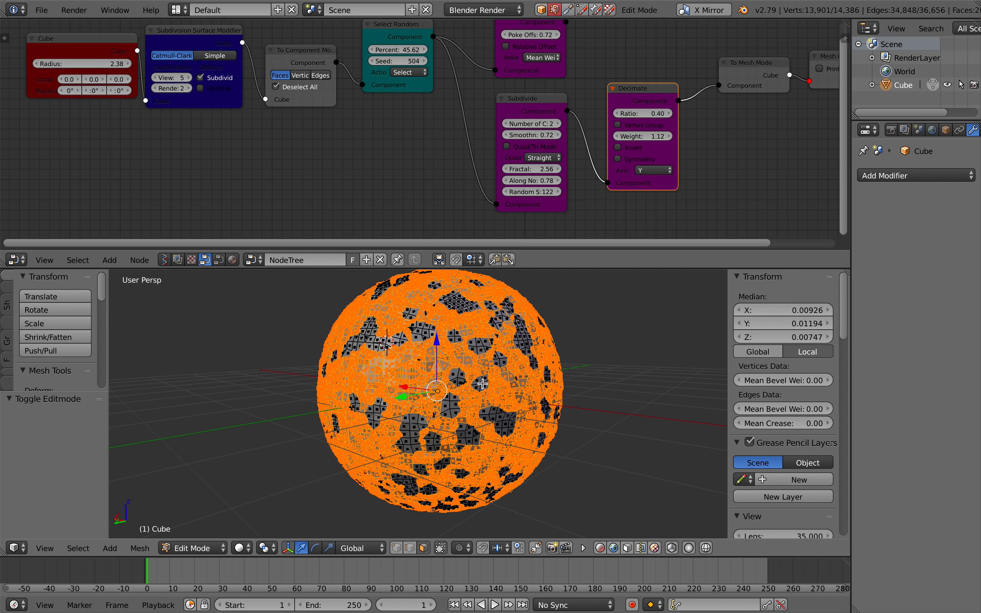
Step: Lower the Subdivision Surface Modifier node's View level to 3
key("Tab")
middle_click_drag(393, 123, 369, 124)
left_click(134, 78)
left_click(134, 78)
key("Tab")
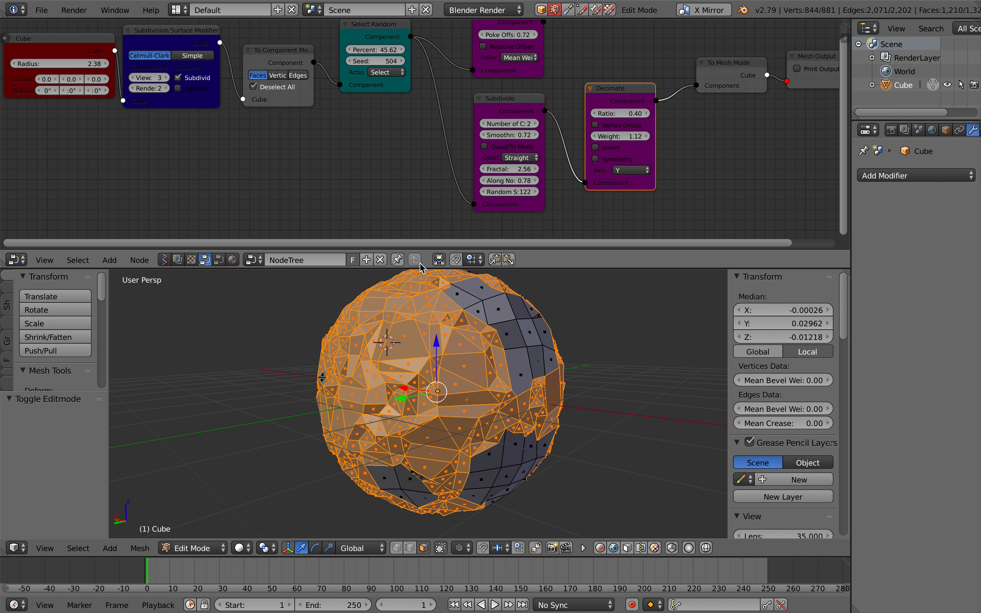
Step: Switch the resulting mesh to Object Mode and save over PCG_004.blend
key("Tab")
key("ctrl+s")
left_click(457, 353)
scroll(597, 159, "right", 8)
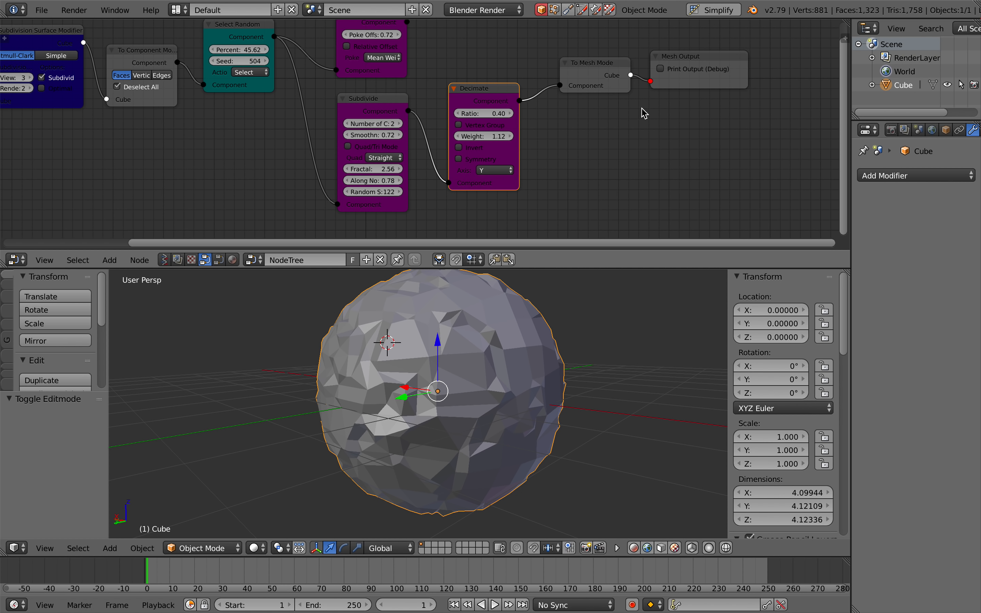
Step: Make room after the Decimate node and insert an Extrude Region node between Decimate and To Mesh Mode
left_click_drag(690, 61, 745, 70)
left_click_drag(602, 65, 649, 65)
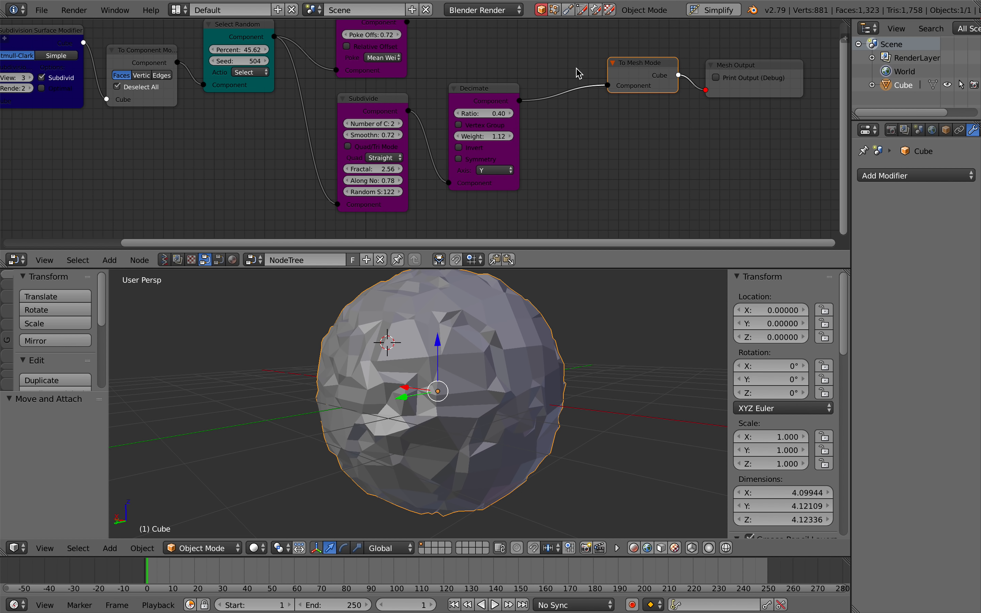
key("shift+a")
left_click(578, 70)
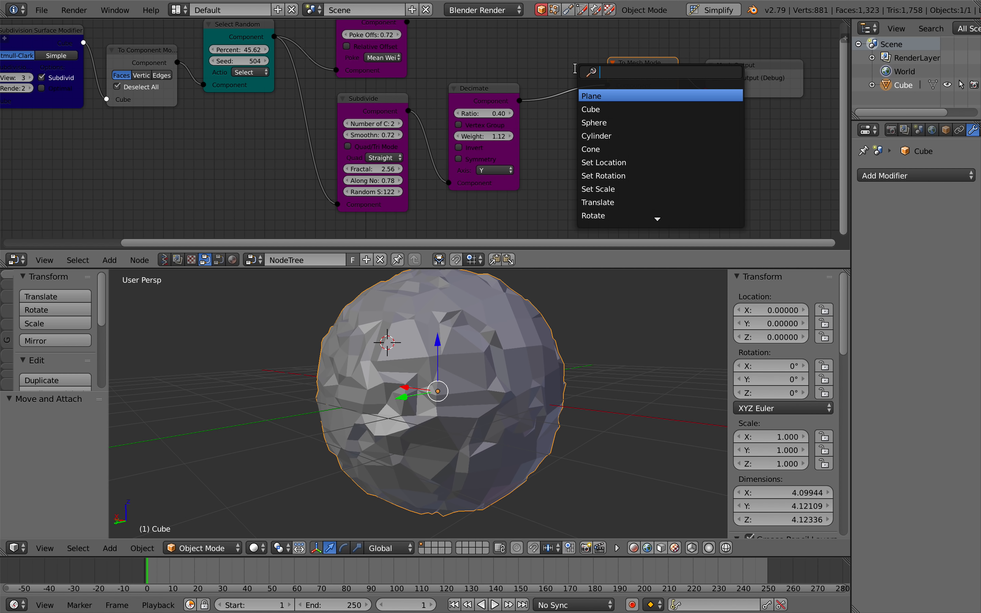
type("extr")
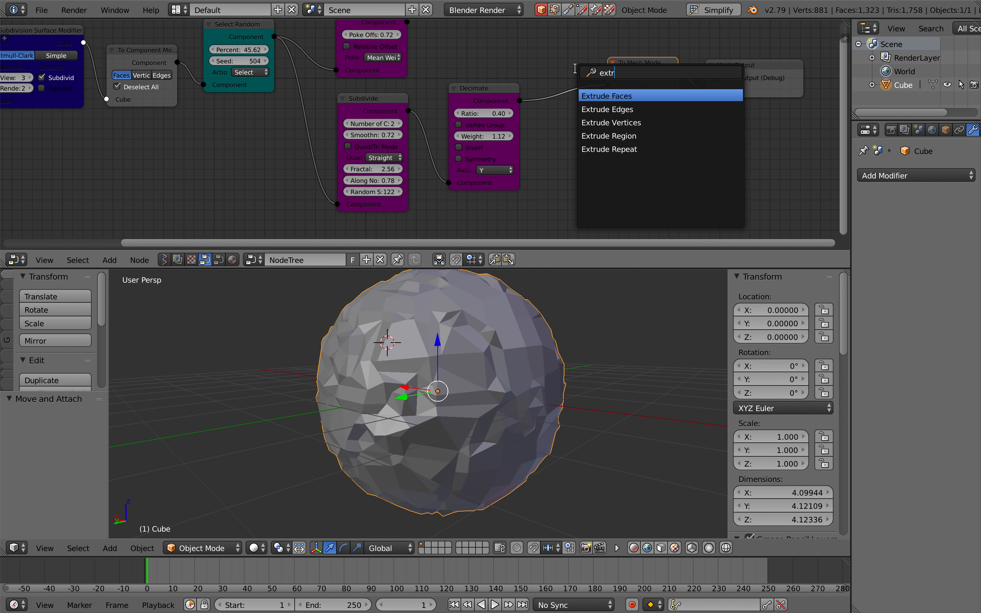
key("Down")
key("Down")
key("Down")
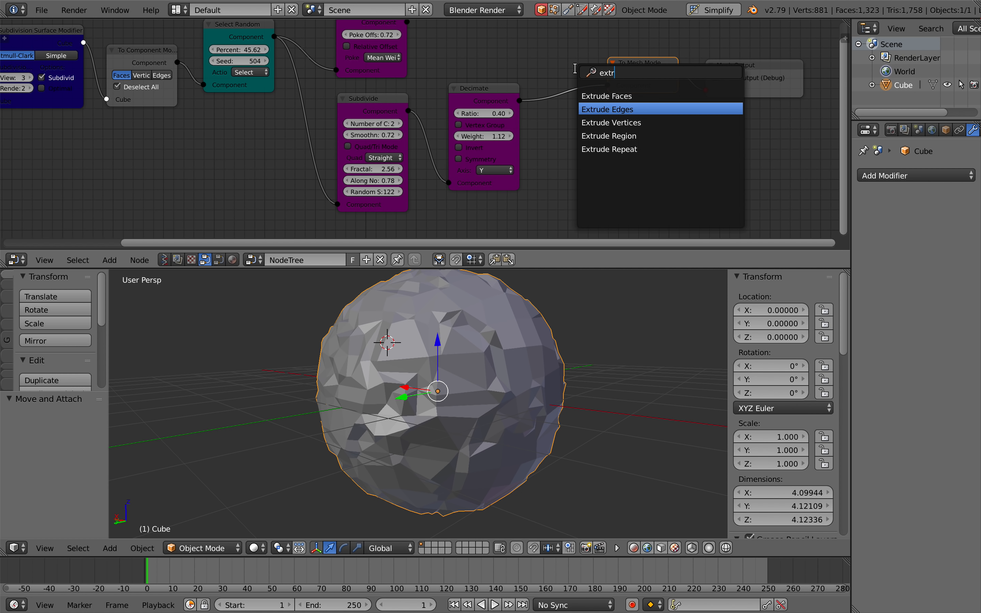
key("Down")
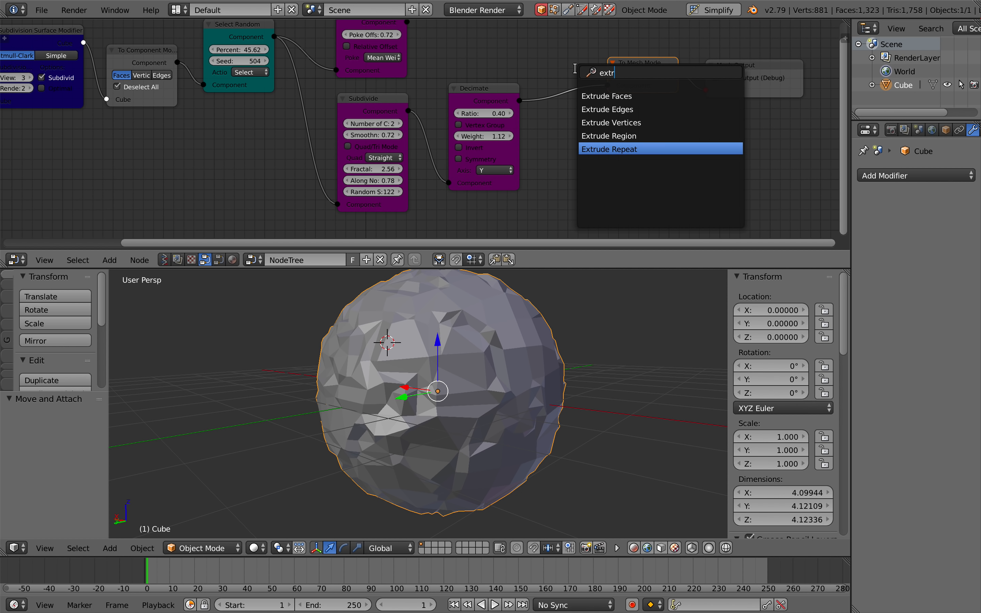
key("Up")
key("Return")
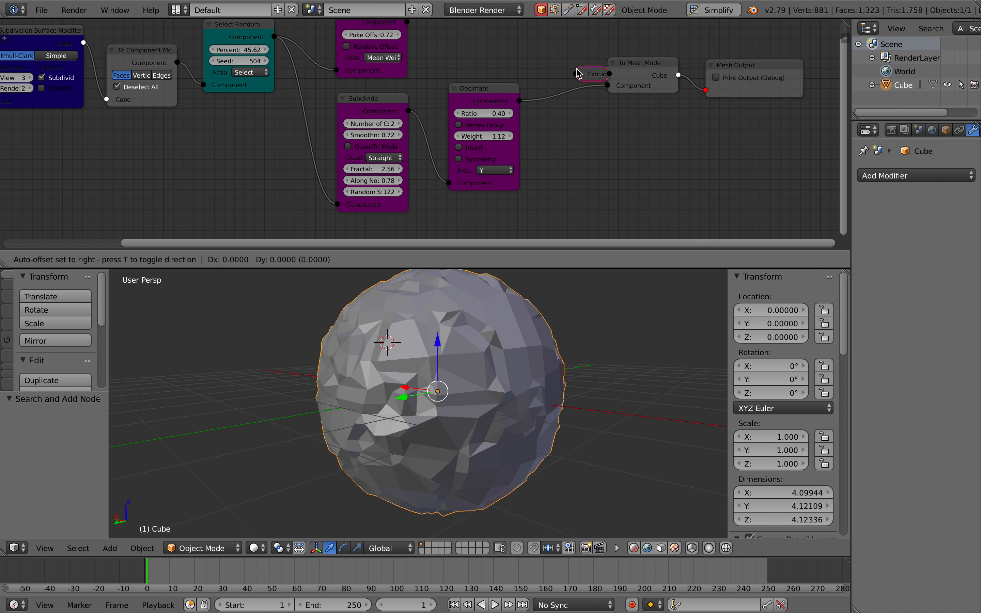
left_click(583, 102)
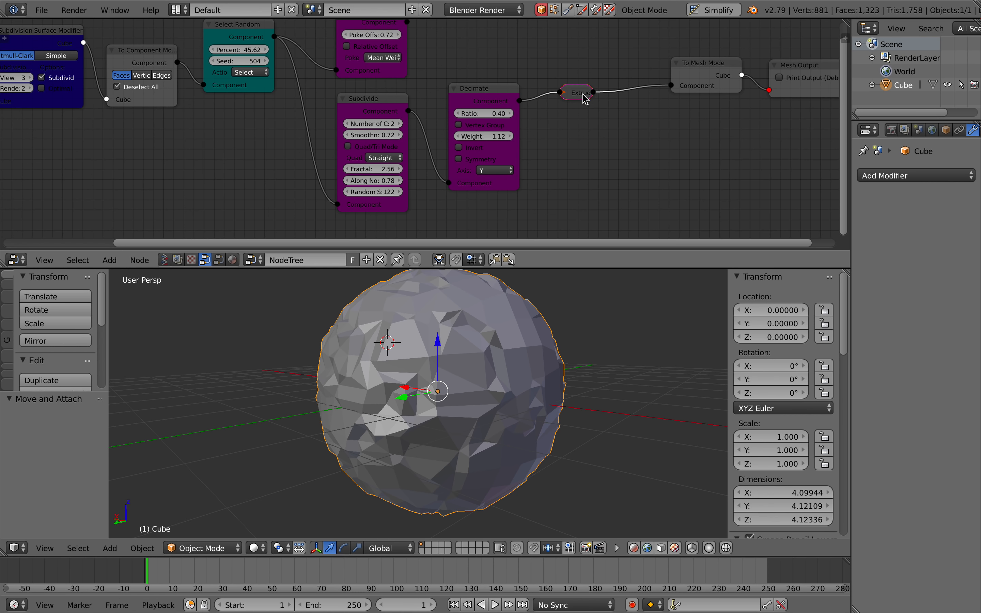
Step: Expand the Extrude Region node and set its Amount to 0.24, saving over PCG_004.blend
left_click(565, 93)
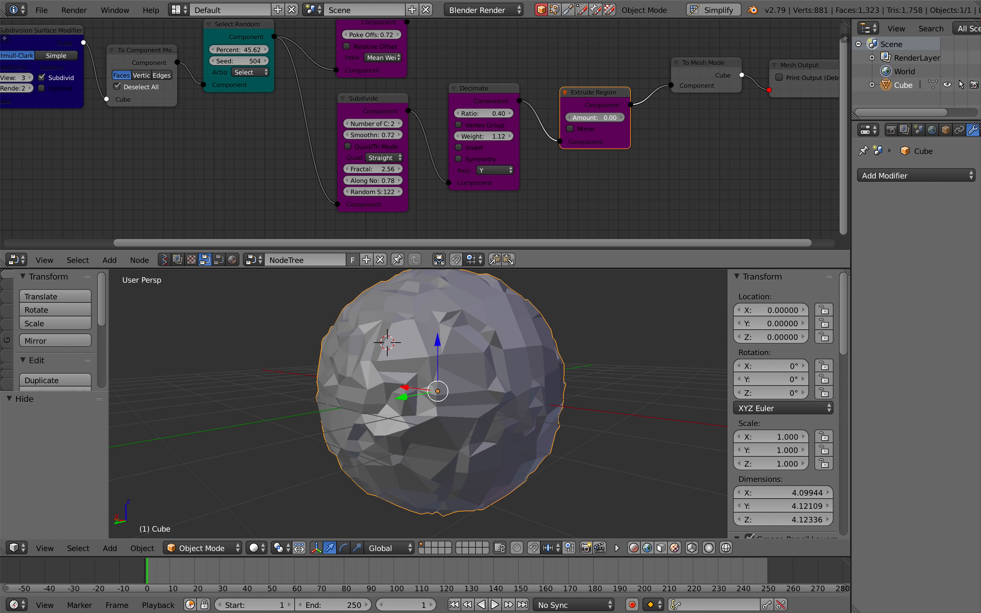
left_click_drag(594, 118, 601, 117)
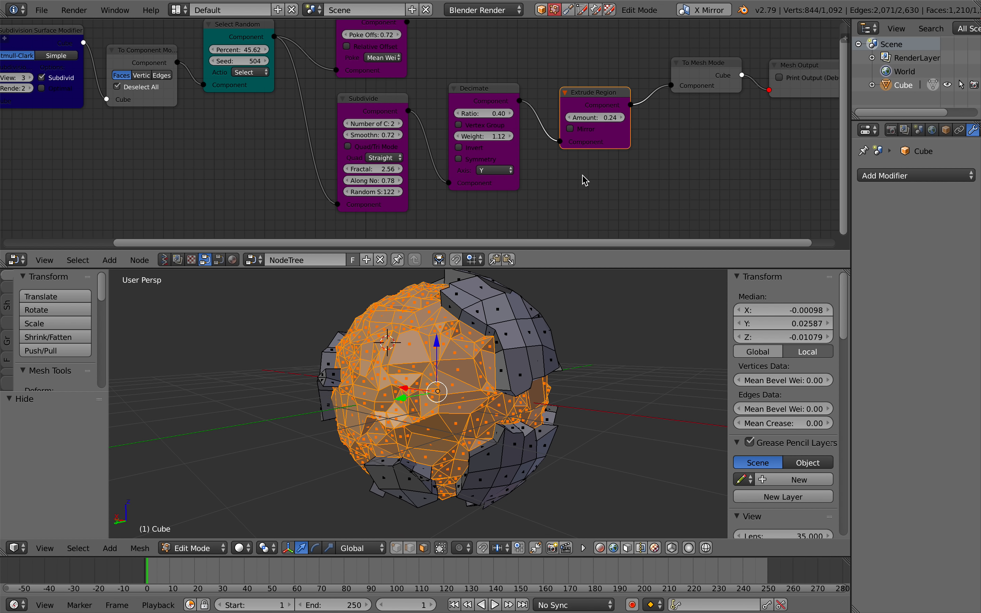
scroll(716, 114, "down", 2, "ctrl")
key("ctrl+s")
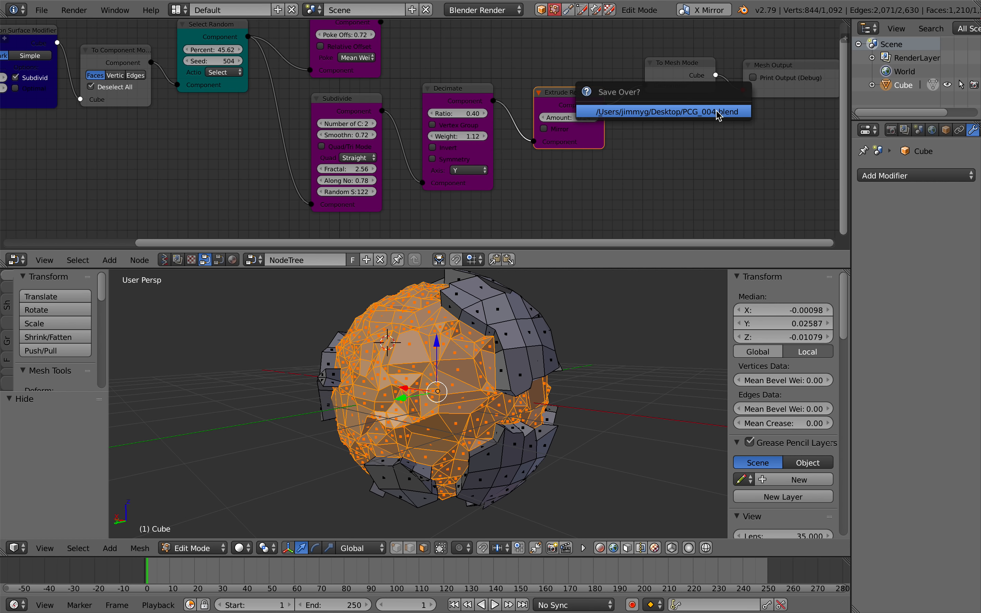
left_click(719, 116)
Step: Refresh the mesh from the Mesh Output node and save the extruded result over PCG_004.blend
left_click(766, 70)
left_click(770, 79)
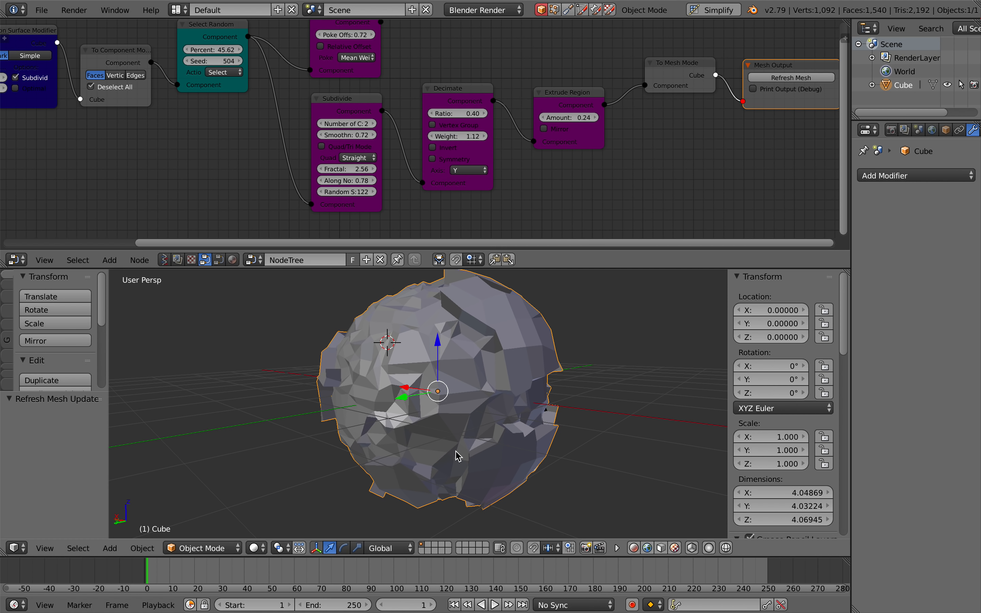
scroll(445, 464, "left", 10)
scroll(445, 465, "up", 5)
key("ctrl+s")
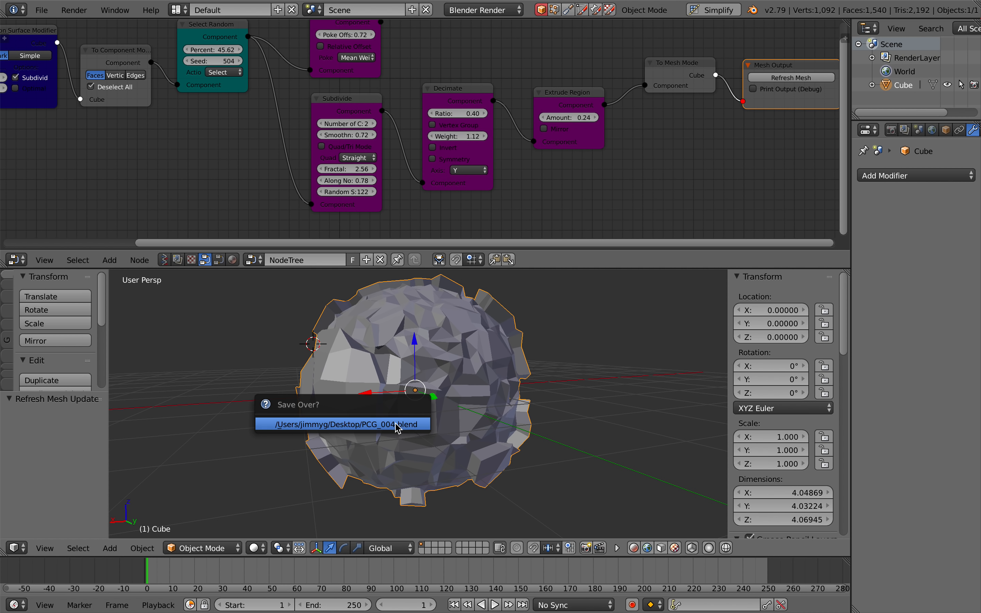
left_click(397, 424)
Step: Save the project as a new file named PCG_005.blend in the Desktop folder
scroll(397, 425, "left", 5)
left_click(41, 10)
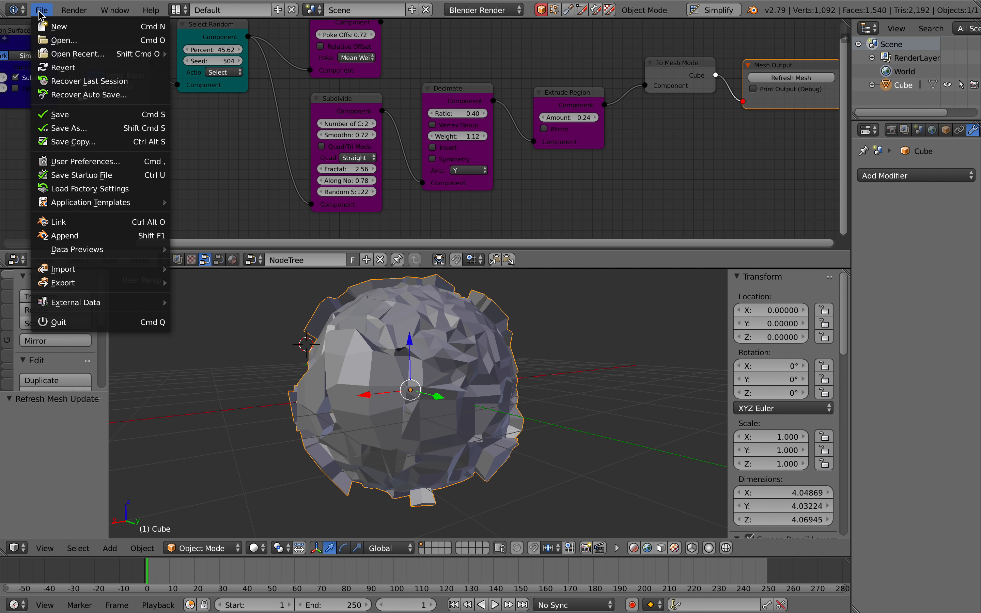
left_click(68, 128)
left_click(888, 62)
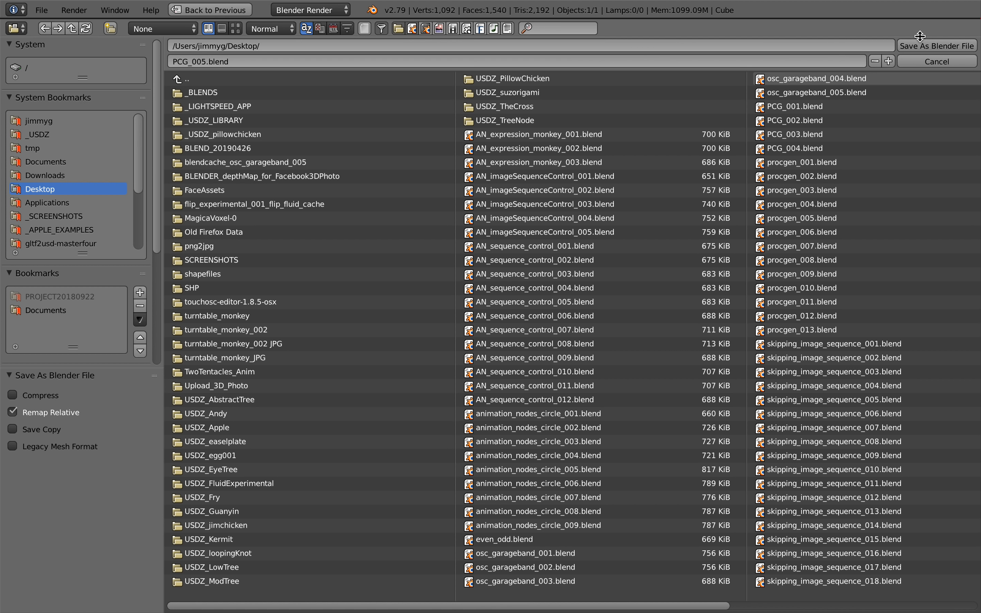
left_click(928, 44)
Step: Space the Cube node farther from the Subdivision Surface Modifier node and look through the node categories available to add
scroll(648, 118, "down", 3)
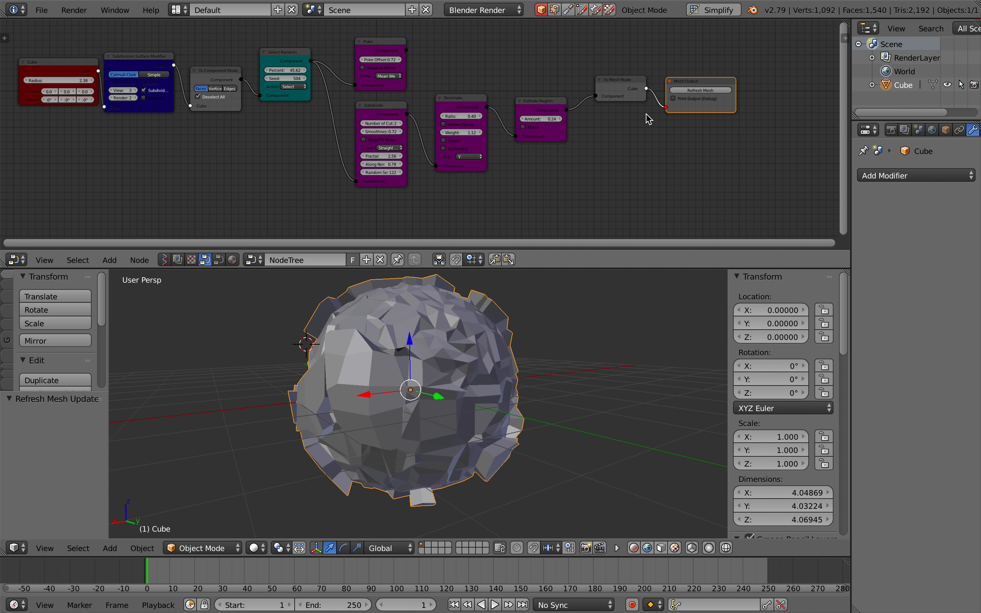
scroll(648, 119, "left", 3)
scroll(519, 129, "left", 2)
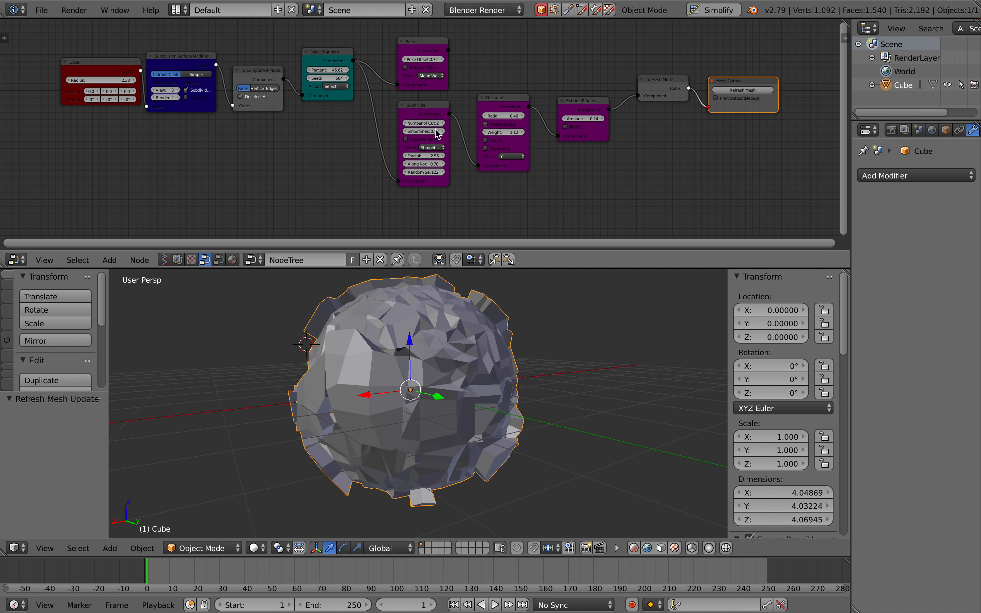
left_click_drag(106, 70, 88, 70)
key("shift+a")
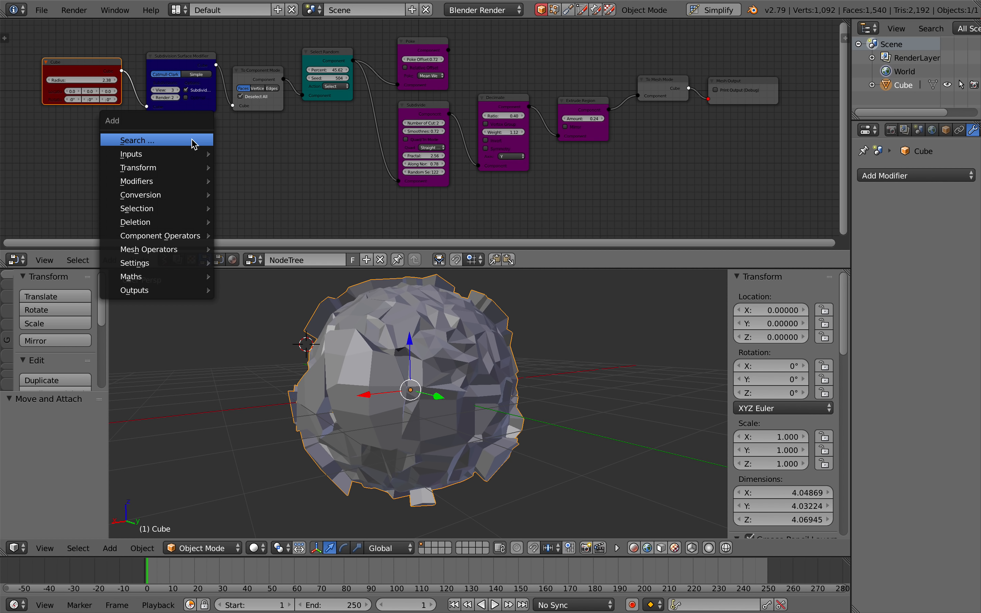
mouse_move(202, 156)
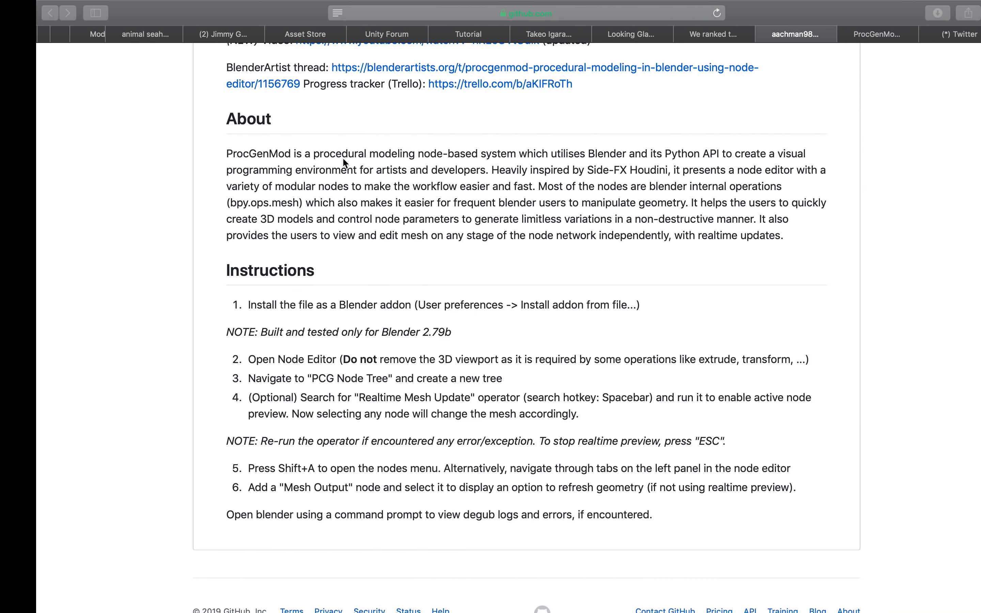
Step: Show the ProcGenMod GitHub page and its BlenderArtists thread in the browser, and return to Blender
scroll(815, 77, "up", 10)
left_click(835, 34)
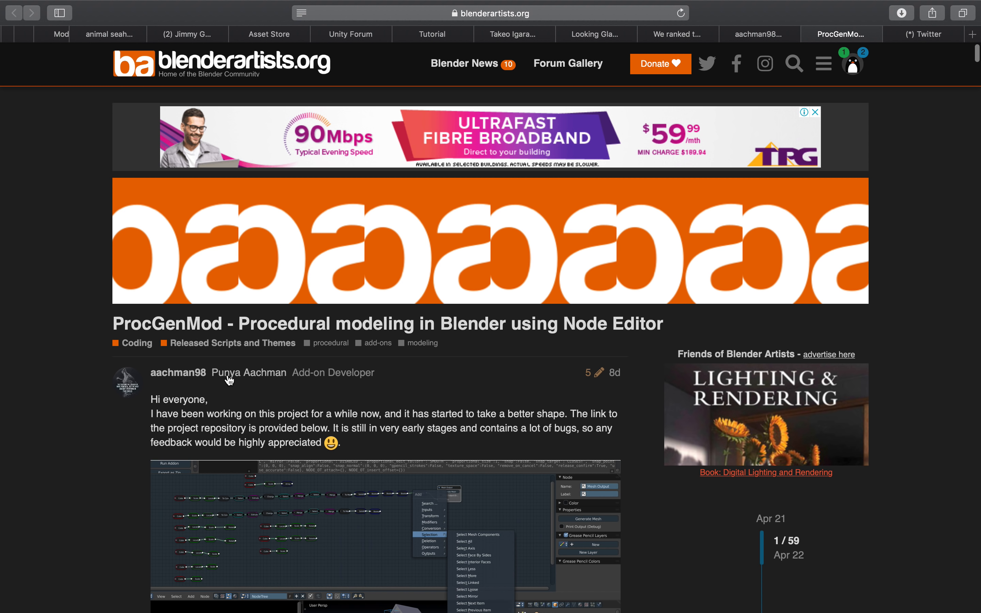
key("ctrl+Left")
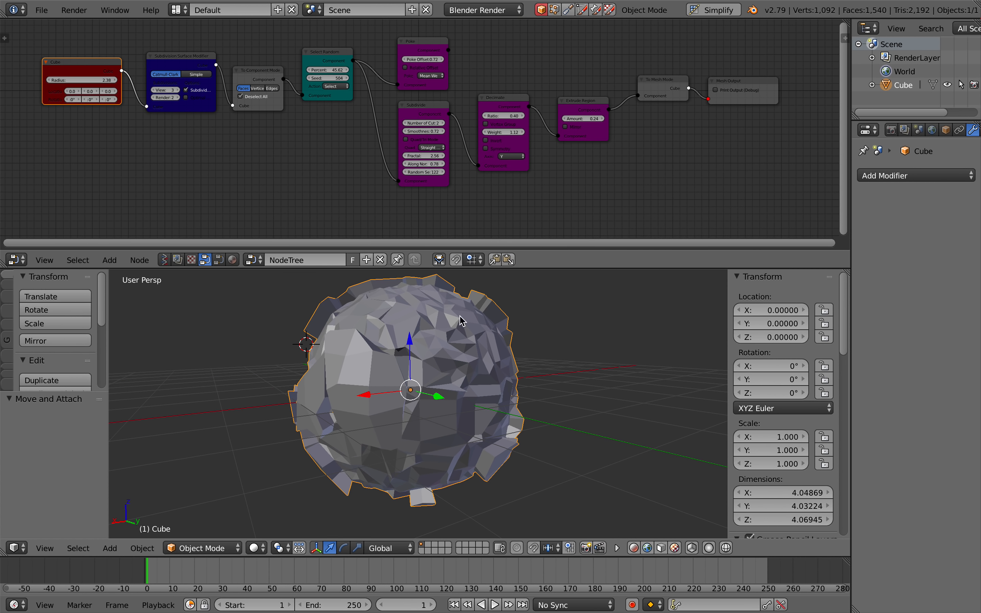
Step: Insert a Mesh Draw Mode node between To Mesh Mode and Mesh Output, and expand it
scroll(414, 356, "left", 5)
scroll(414, 360, "left", 2)
scroll(624, 154, "right", 10)
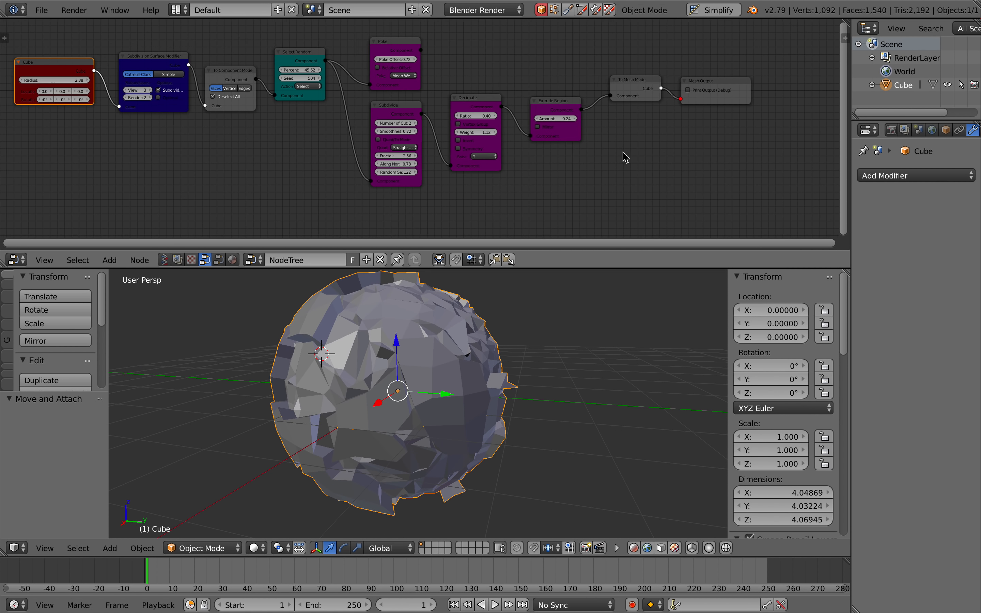
scroll(625, 158, "up", 1)
key("shift+a")
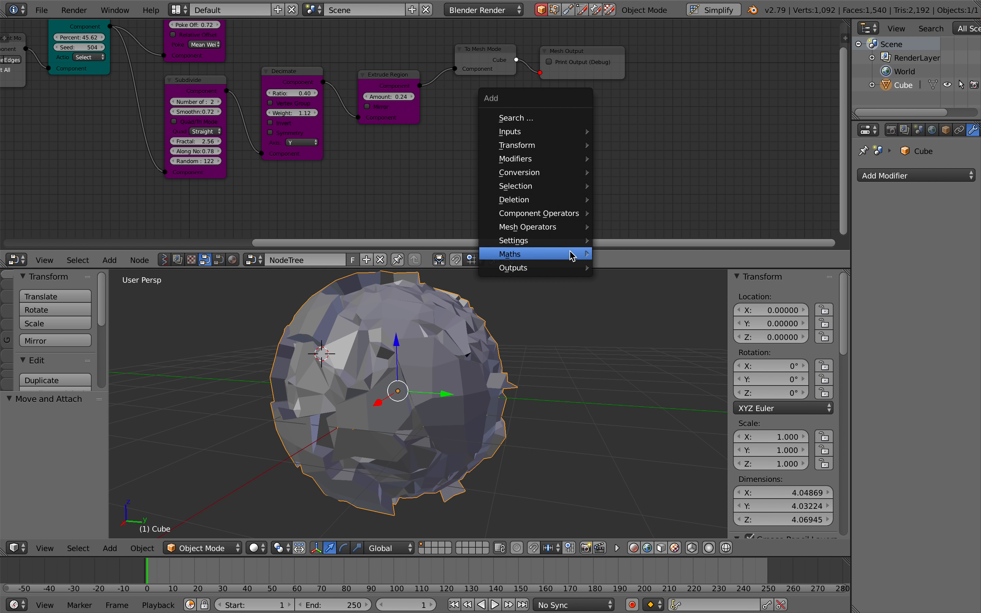
mouse_move(571, 268)
left_click(645, 282)
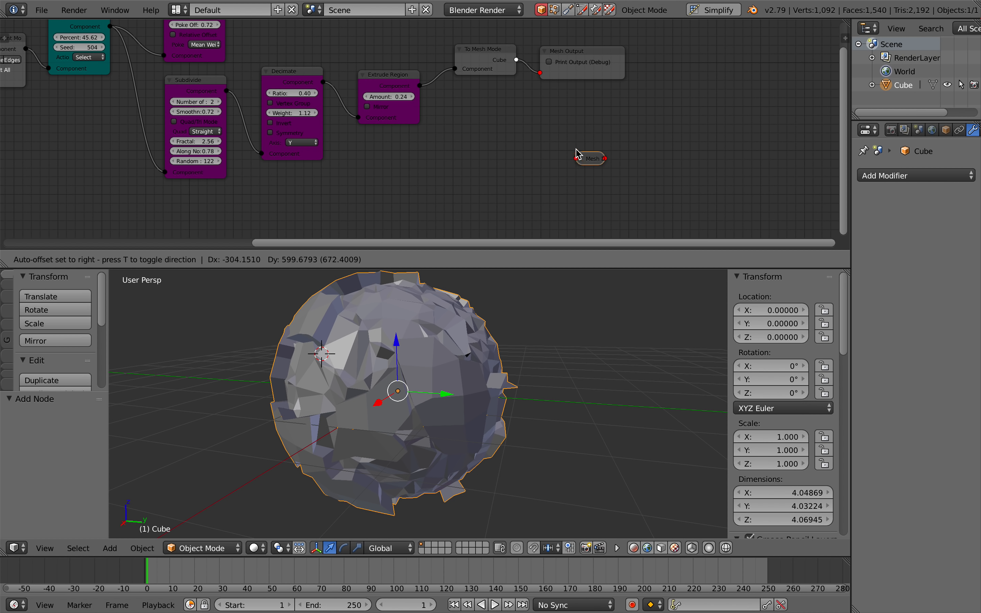
left_click(557, 77)
scroll(558, 78, "up", 1)
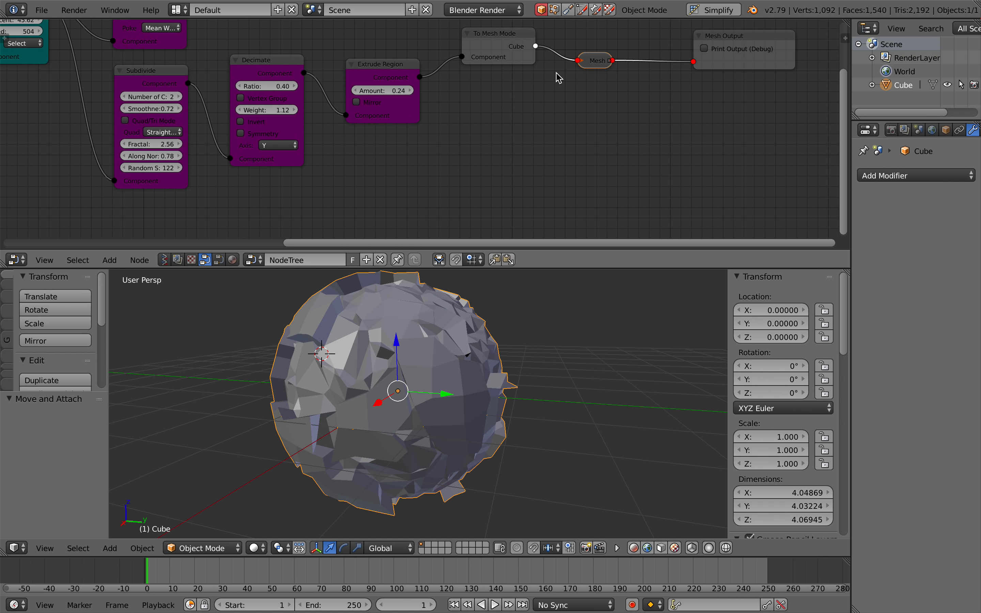
left_click(584, 60)
scroll(607, 86, "up", 1)
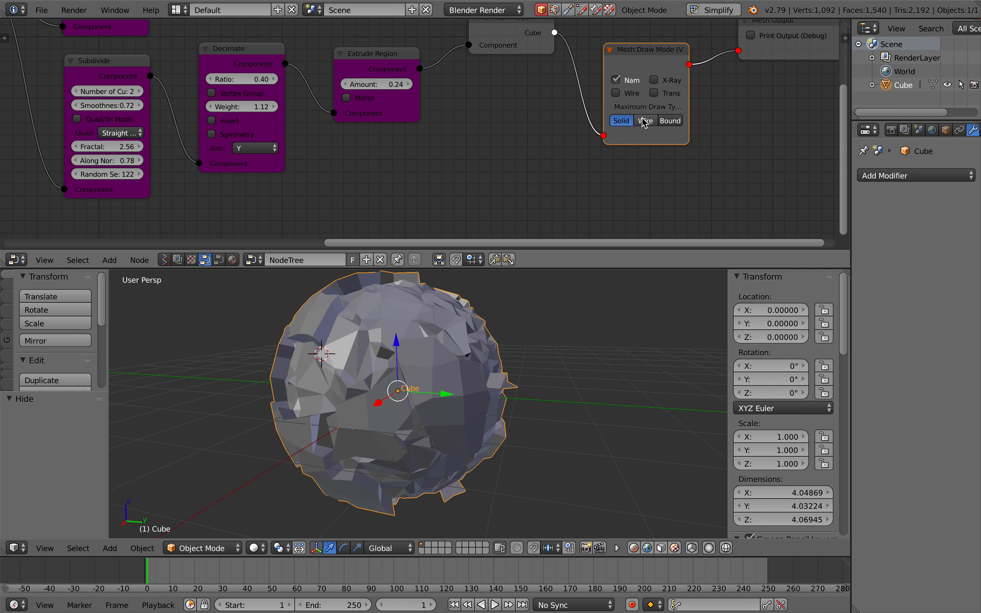
Step: Enable Wire on the Mesh Draw Mode node, try the Wire and Bounds maximum draw types, and settle on Solid
left_click(645, 121)
left_click(621, 121)
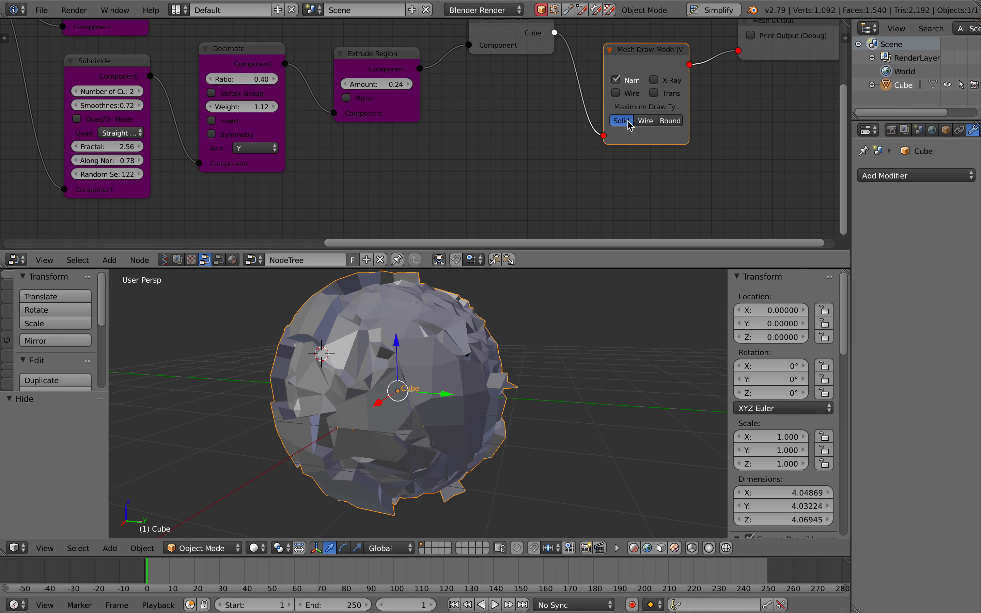
left_click(632, 93)
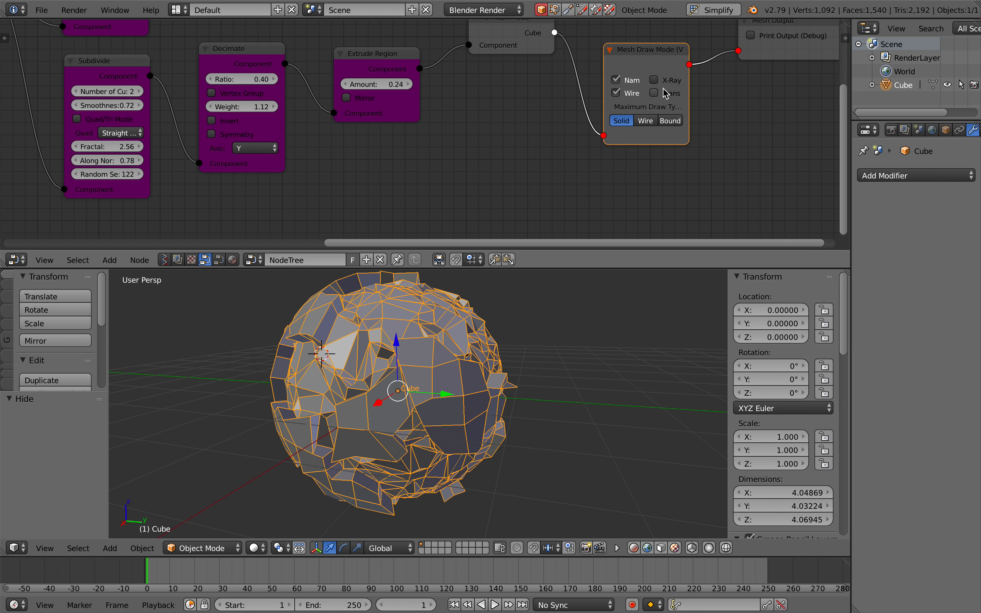
left_click(676, 121)
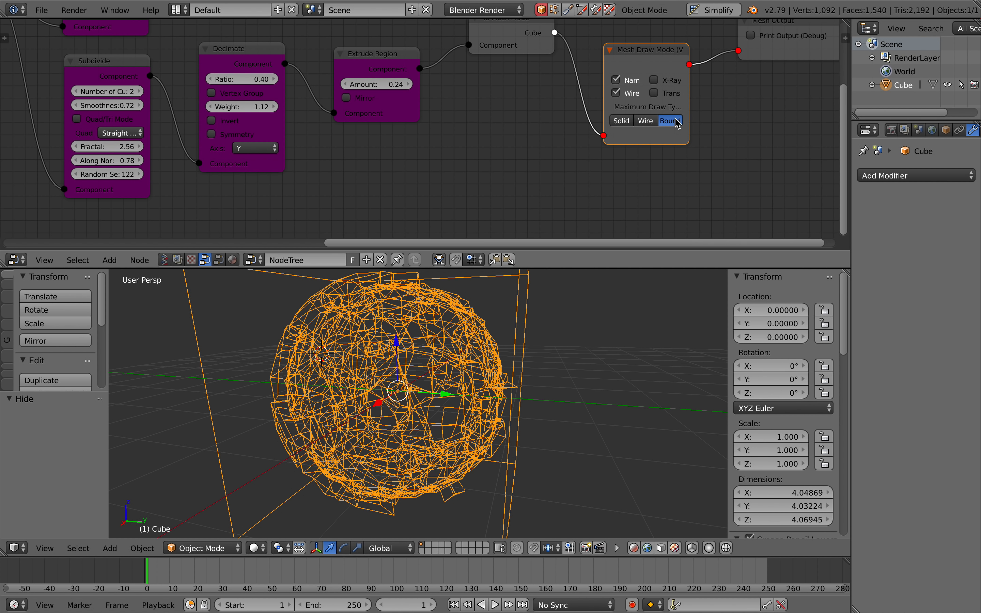
left_click(621, 120)
Step: Deselect the mesh and examine its wire overlay from a wider view
key("a")
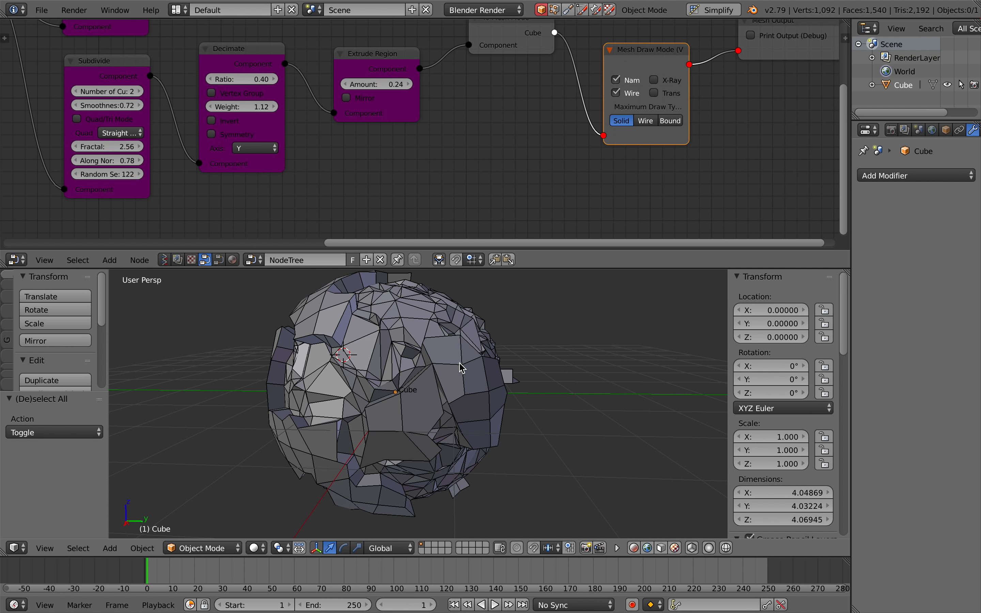
scroll(462, 369, "down", 3)
left_click(452, 365)
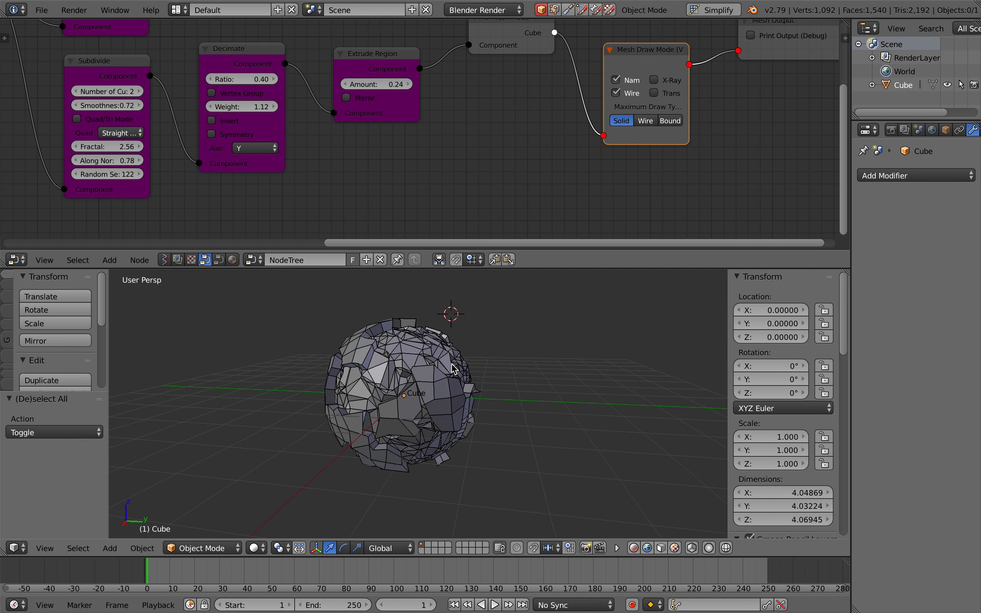
Step: Duplicate the generated Cube about 4.1 units along Y and give the copy a level 2 Subdivision Surface modifier
right_click(424, 372)
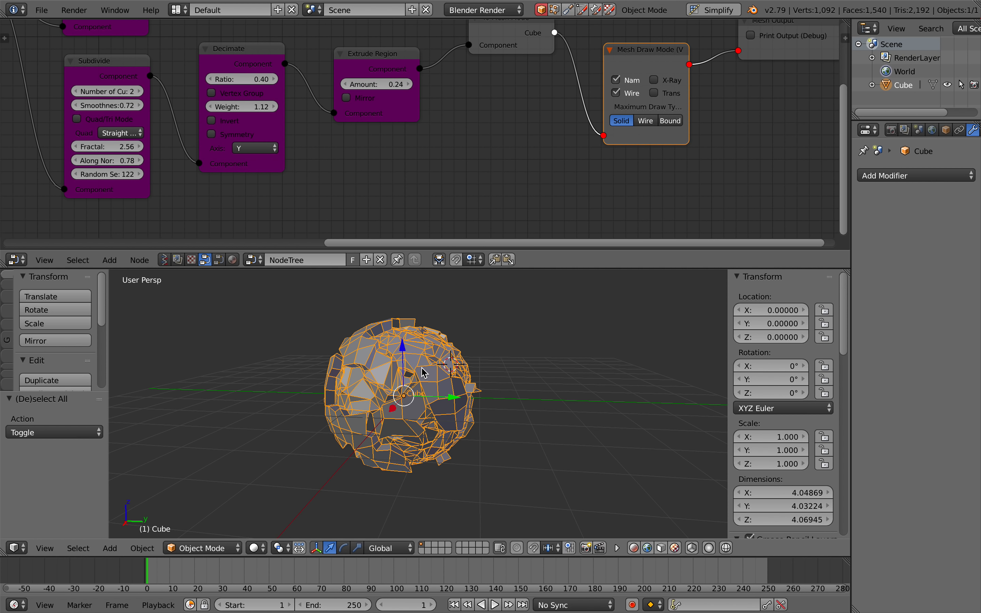
key("shift+d")
left_click(582, 370)
key("ctrl+2")
key("a")
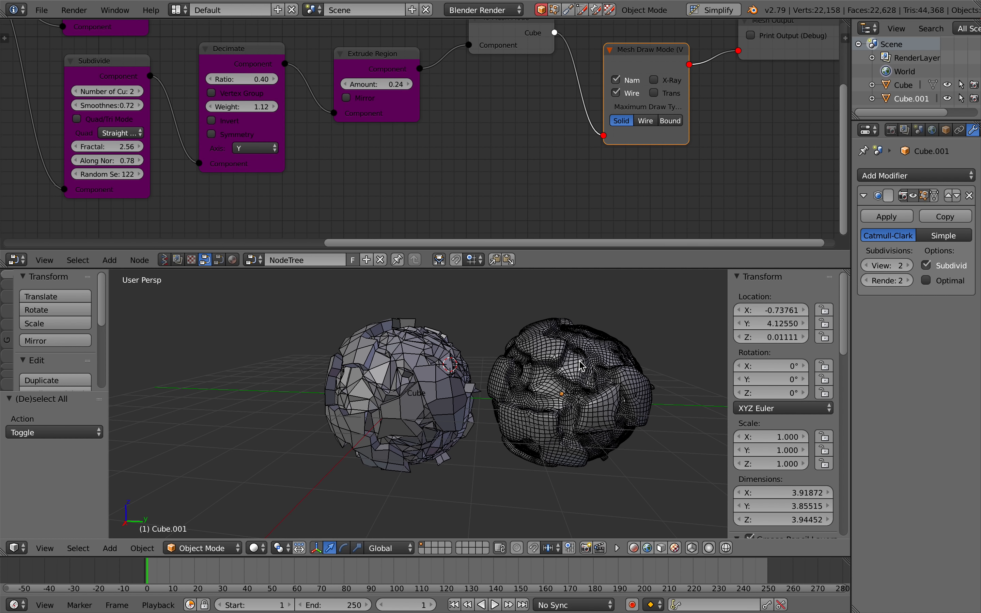
scroll(581, 370, "up", 3)
scroll(519, 204, "down", 1)
scroll(516, 199, "down", 1)
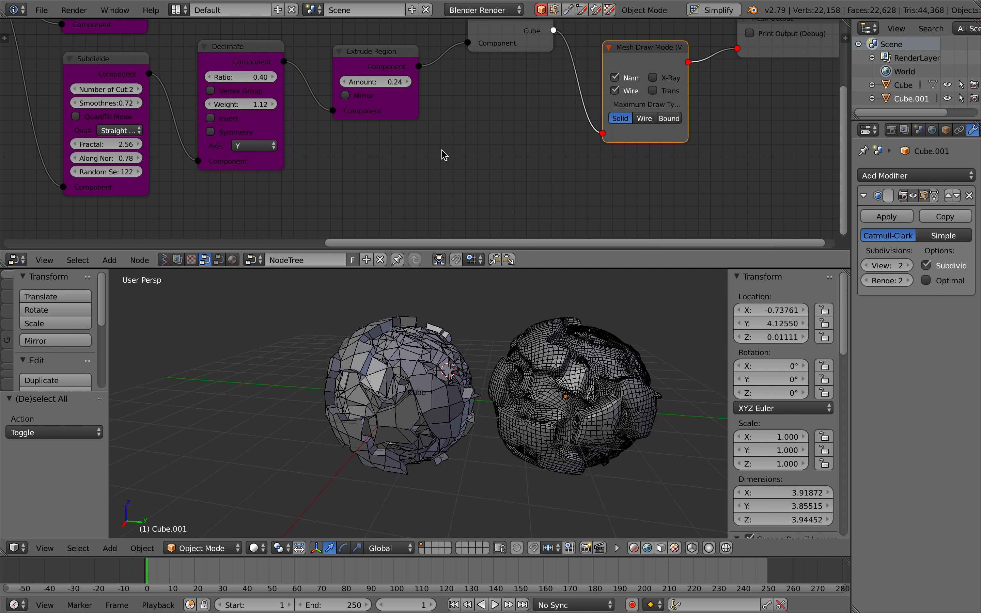
Step: Look through the node categories that can be added, including Transform, Selection, Settings and Maths
key("shift+a")
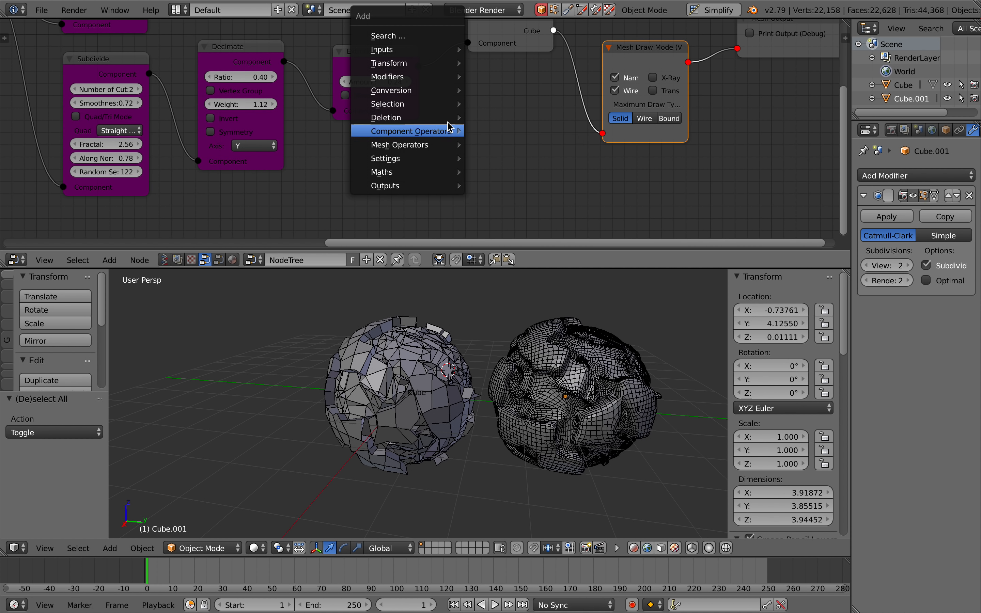
mouse_move(449, 77)
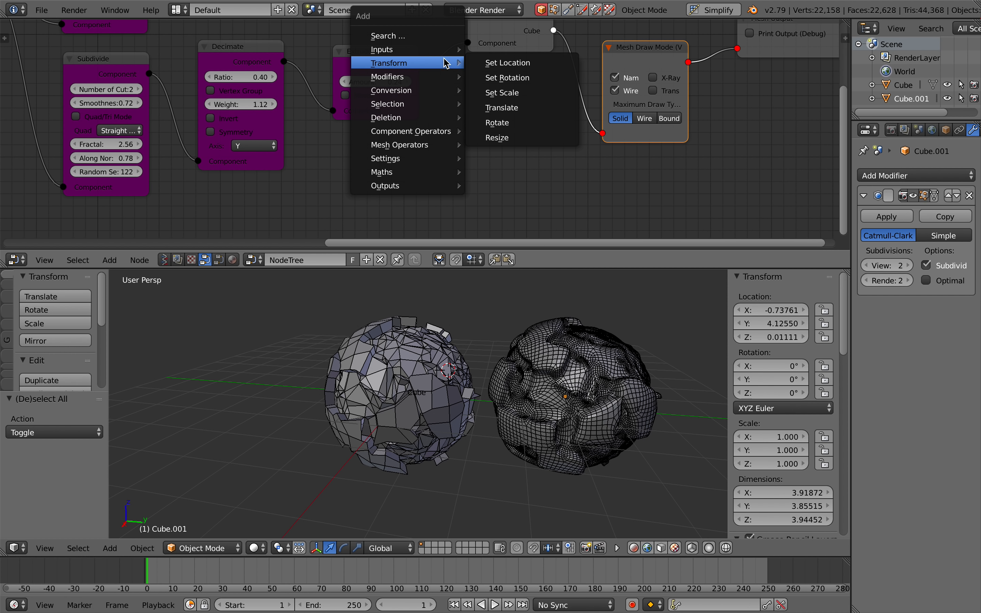
mouse_move(444, 53)
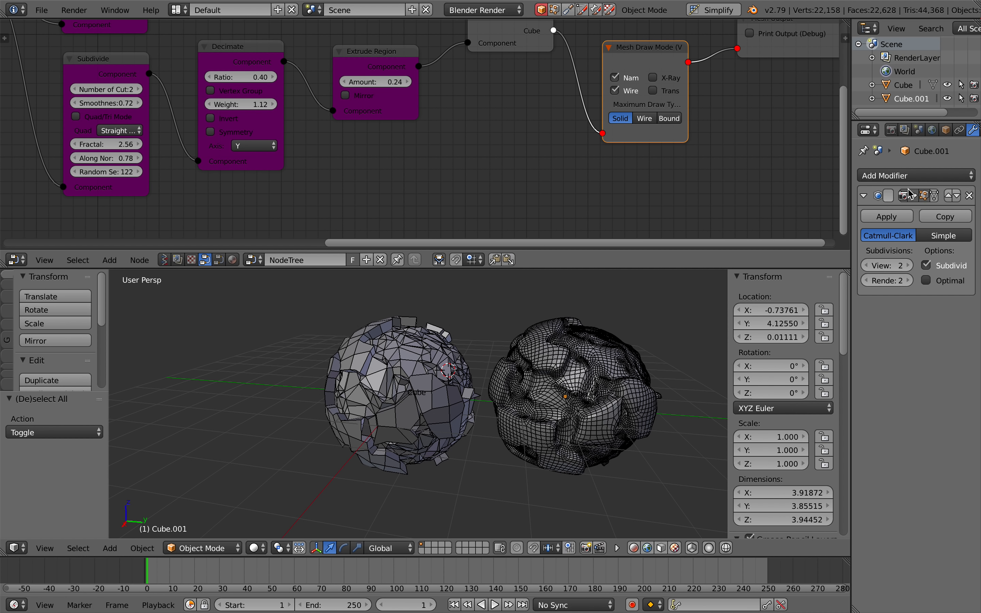
key("shift+a")
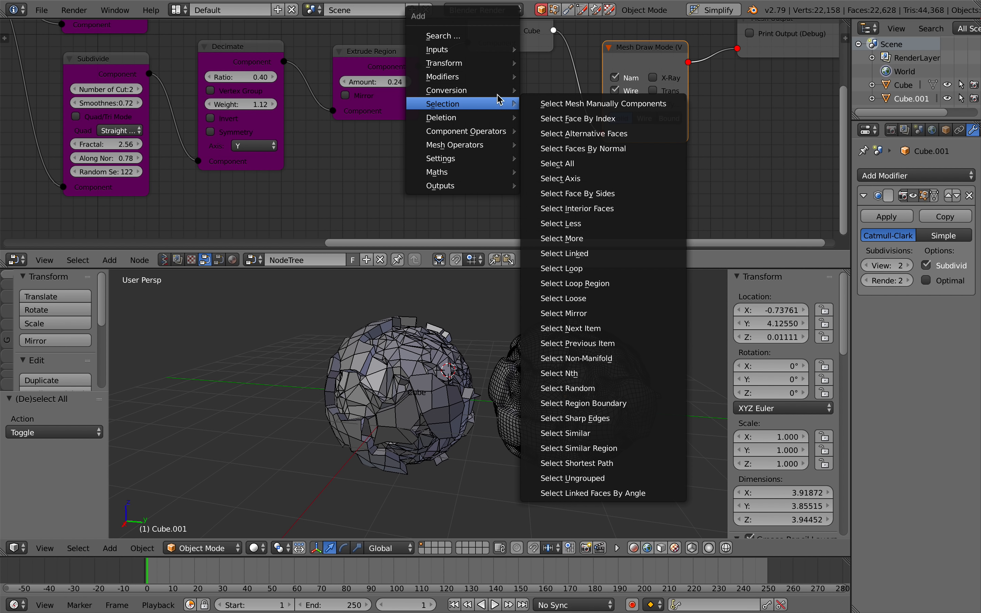
mouse_move(501, 77)
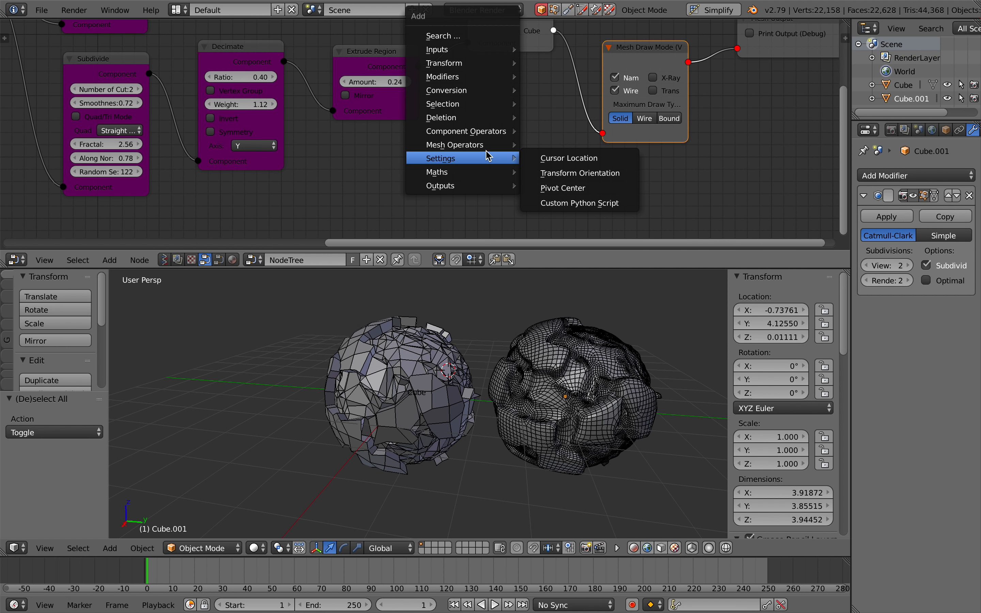
mouse_move(489, 151)
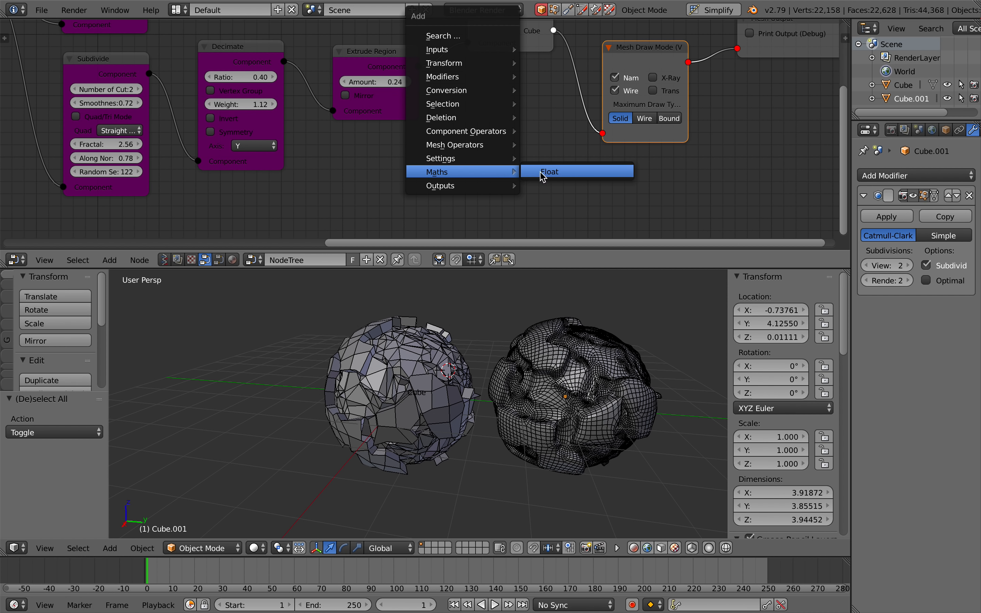
Step: Add a Float node in the empty space beside the Mesh Draw Mode node and delete it again
left_click(549, 173)
left_click(523, 156)
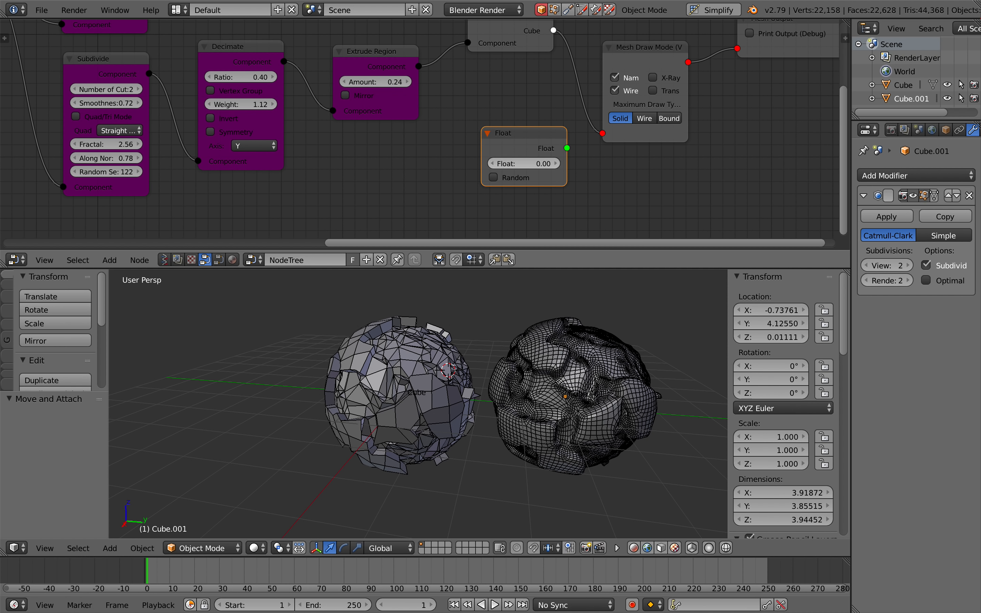
key("x")
Step: Examine the complete node network from the Cube input through to Mesh Output
scroll(524, 142, "down", 3)
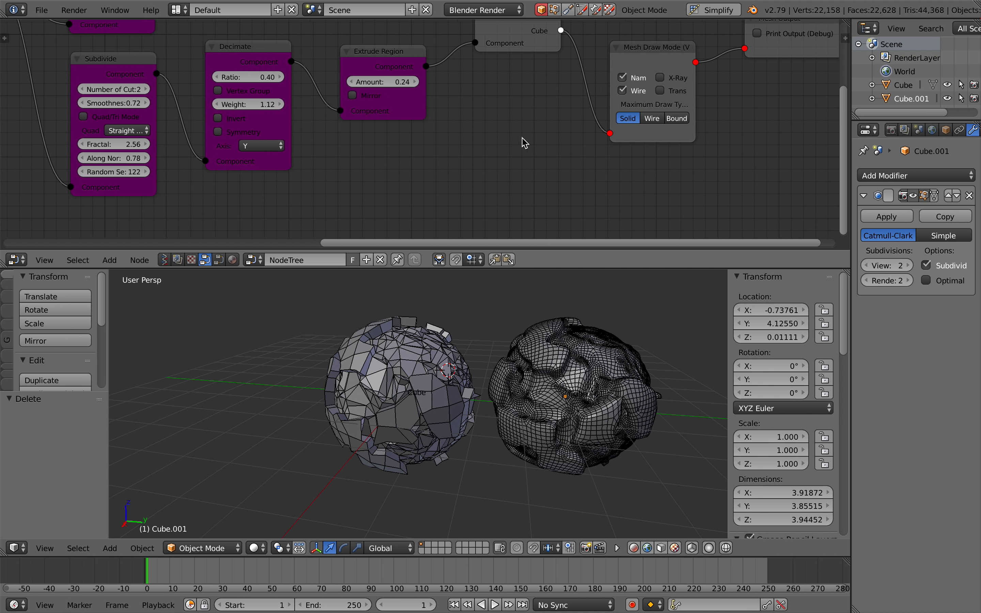
scroll(522, 138, "down", 1)
scroll(522, 138, "left", 3)
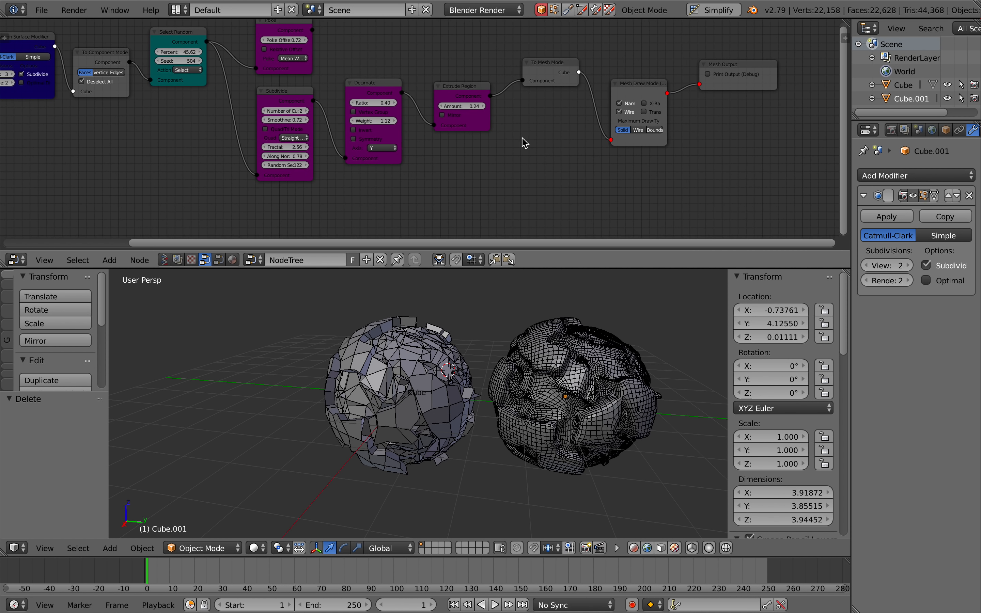
scroll(523, 142, "left", 5)
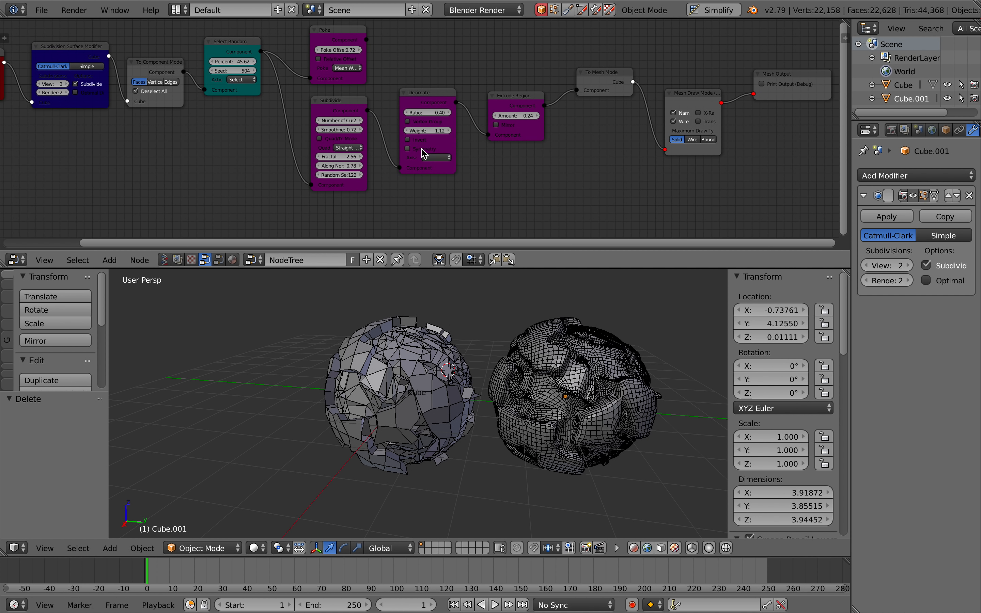
scroll(285, 160, "left", 2)
scroll(286, 160, "down", 4)
scroll(285, 159, "up", 1)
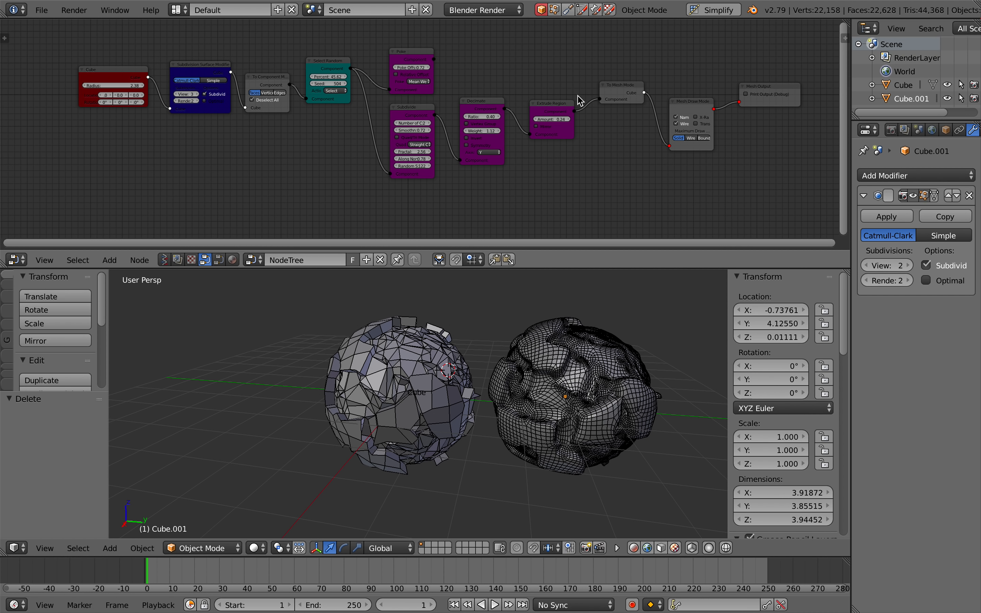
scroll(350, 383, "right", 3)
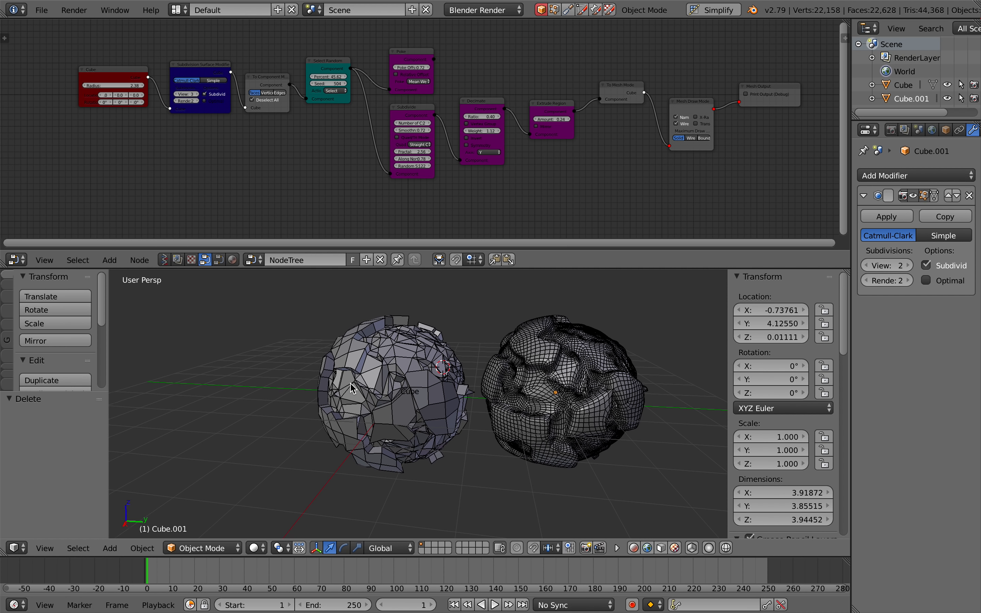
Step: Save the project to the Desktop under the incremented file name PCG_006.blend
key("ctrl+s")
left_click(350, 383)
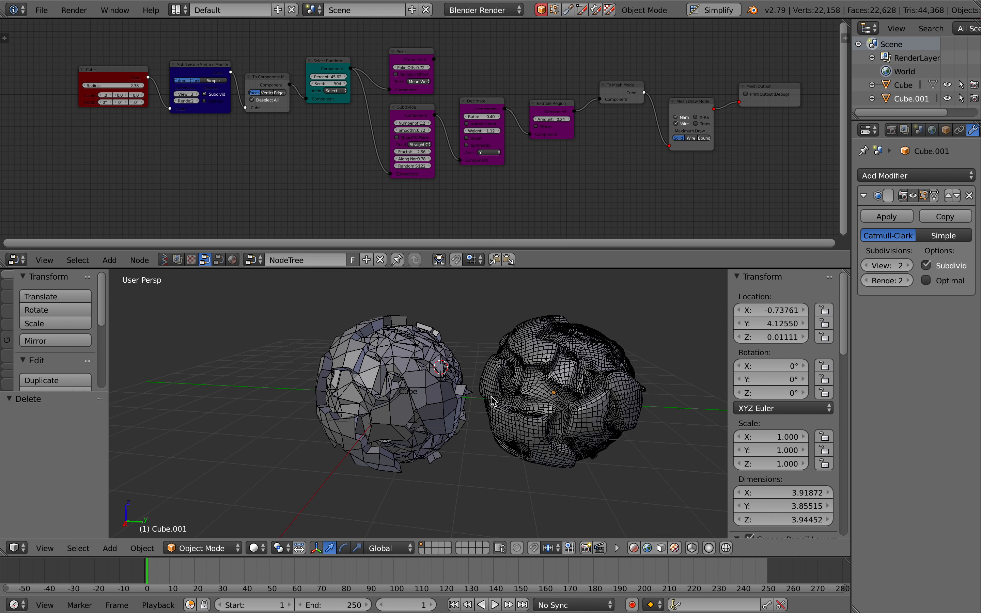
scroll(595, 361, "down", 3)
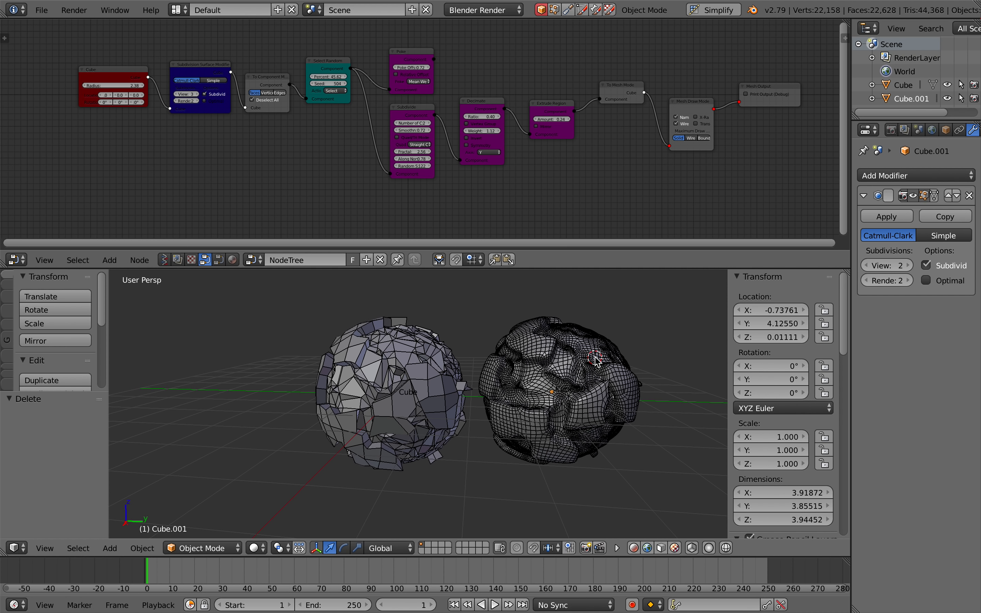
scroll(569, 358, "right", 3, "shift")
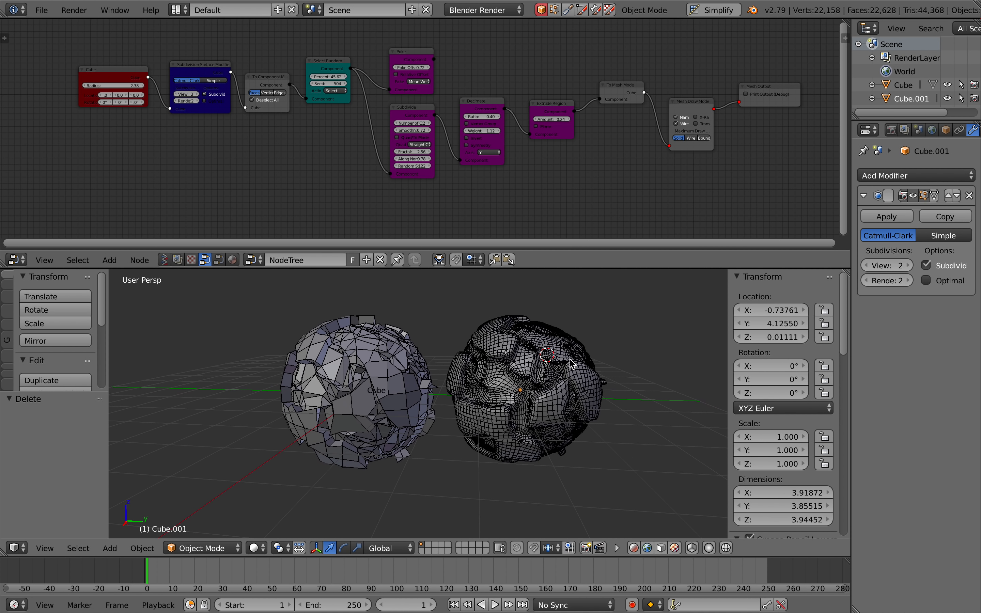
left_click(43, 11)
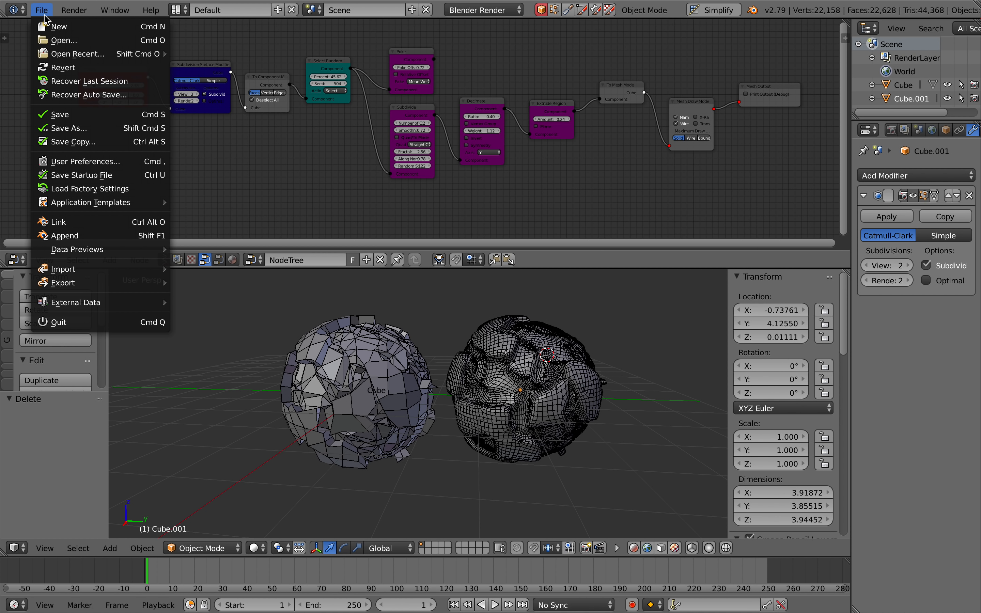
left_click(71, 115)
left_click(889, 61)
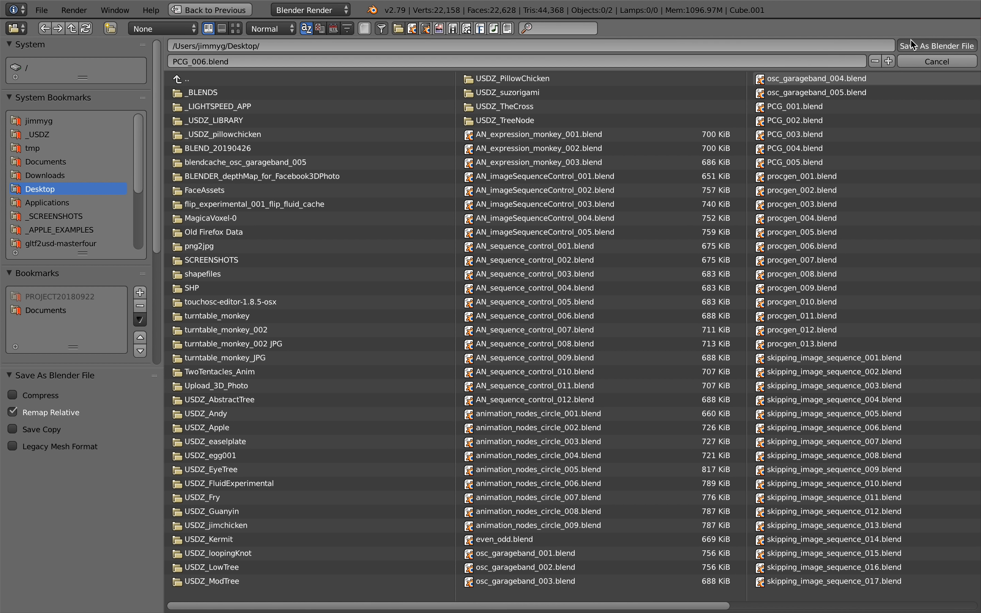
left_click(911, 46)
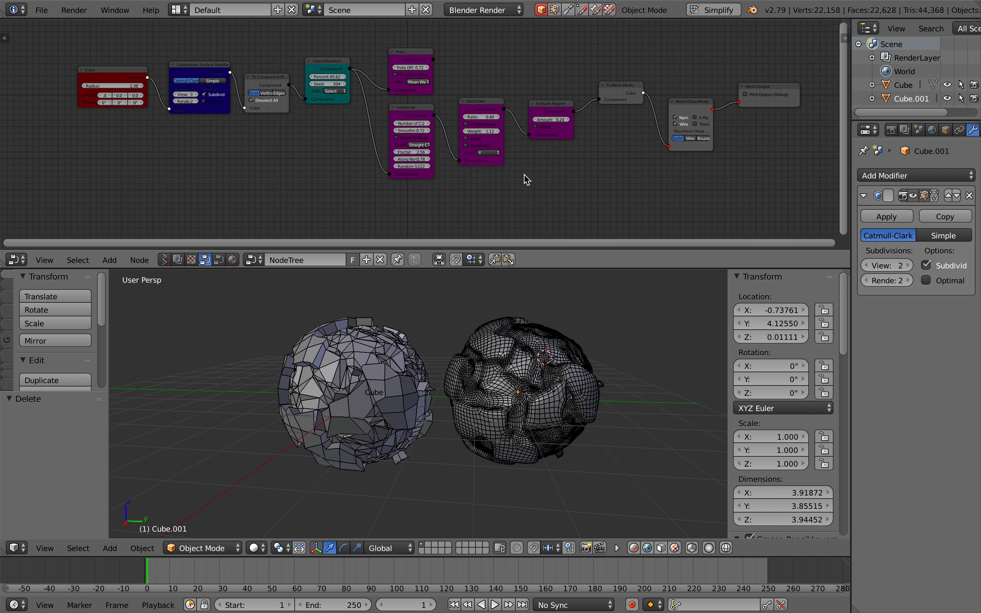
middle_click_drag(525, 172, 523, 174)
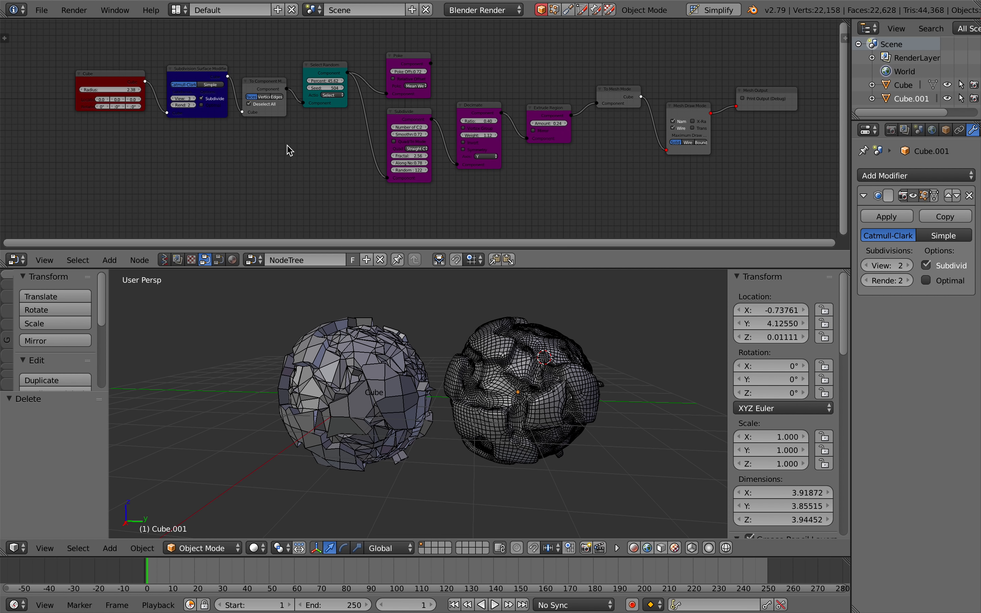
Step: Switch to the ProcGenMod thread on blenderartists.org in Safari and skim its opening post and topic summary
key("ctrl+Right")
scroll(306, 219, "down", 10)
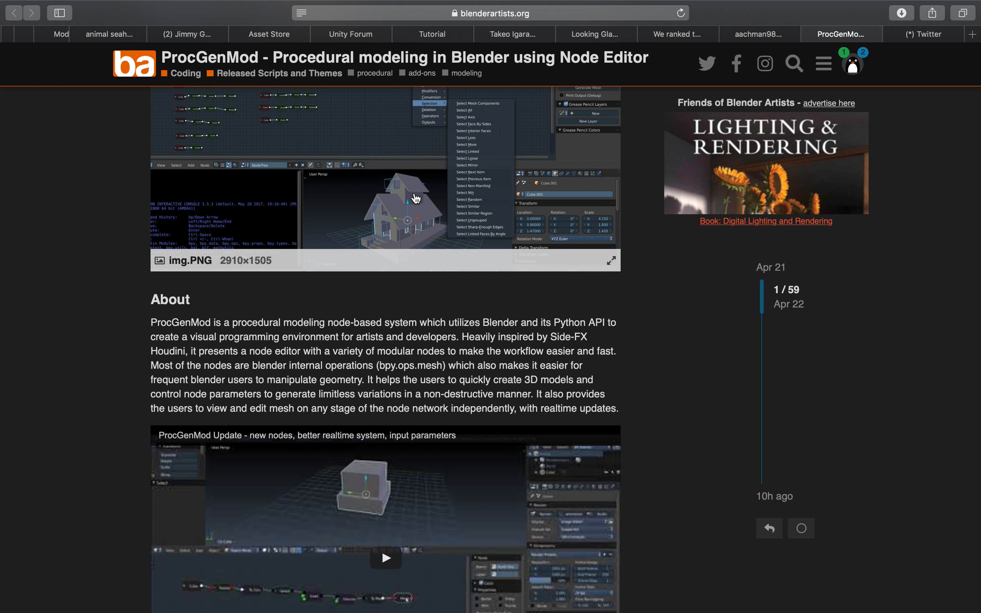
scroll(405, 211, "down", 7)
scroll(409, 192, "down", 20)
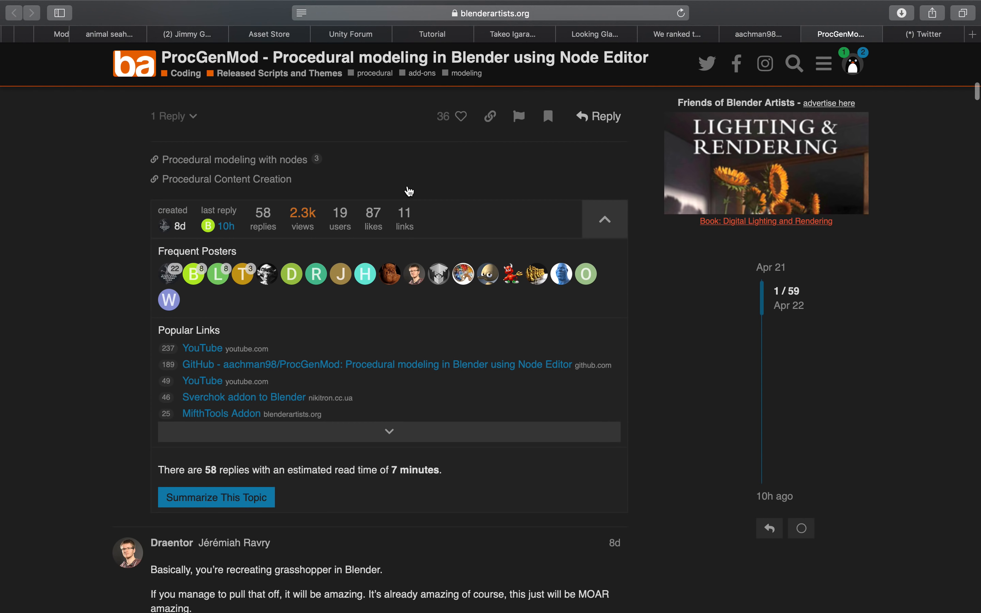
scroll(409, 192, "up", 20)
scroll(409, 191, "up", 18)
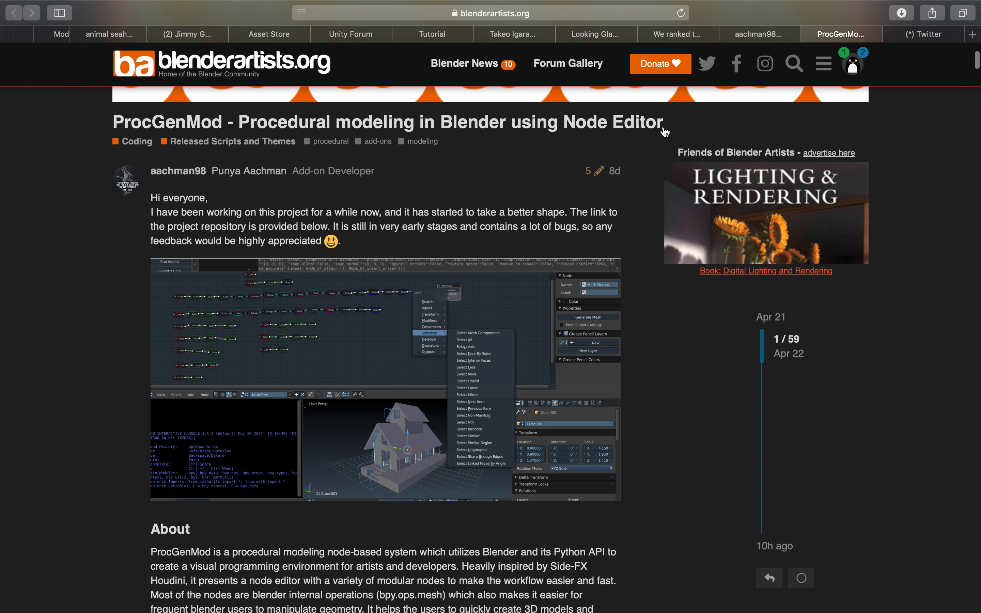
Step: Search the web for grasshopper3D from the open Twitter page
left_click(941, 29)
left_click(647, 11)
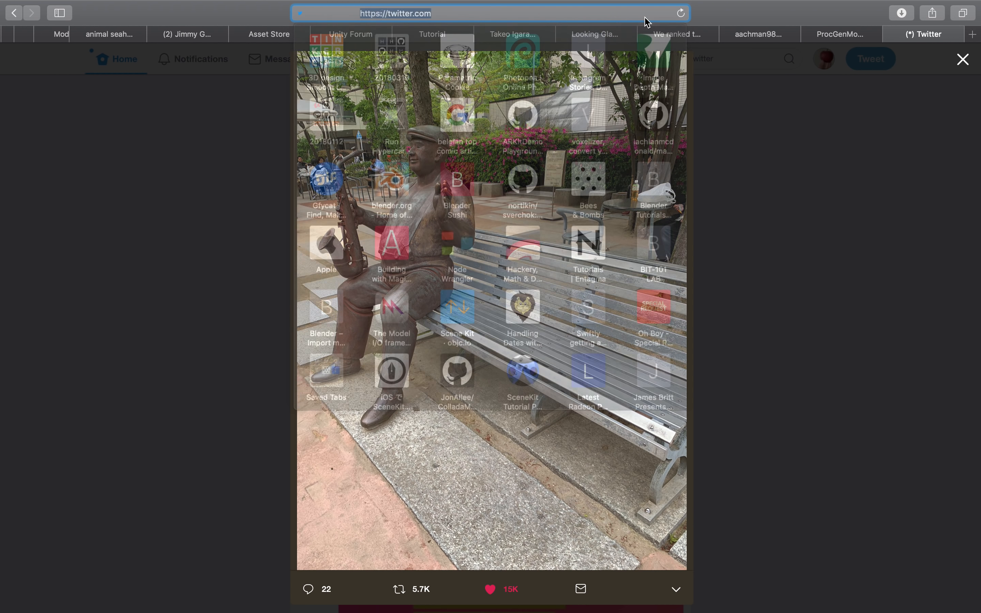
type("grasshoppper")
key("BackSpace")
key("BackSpace")
key("BackSpace")
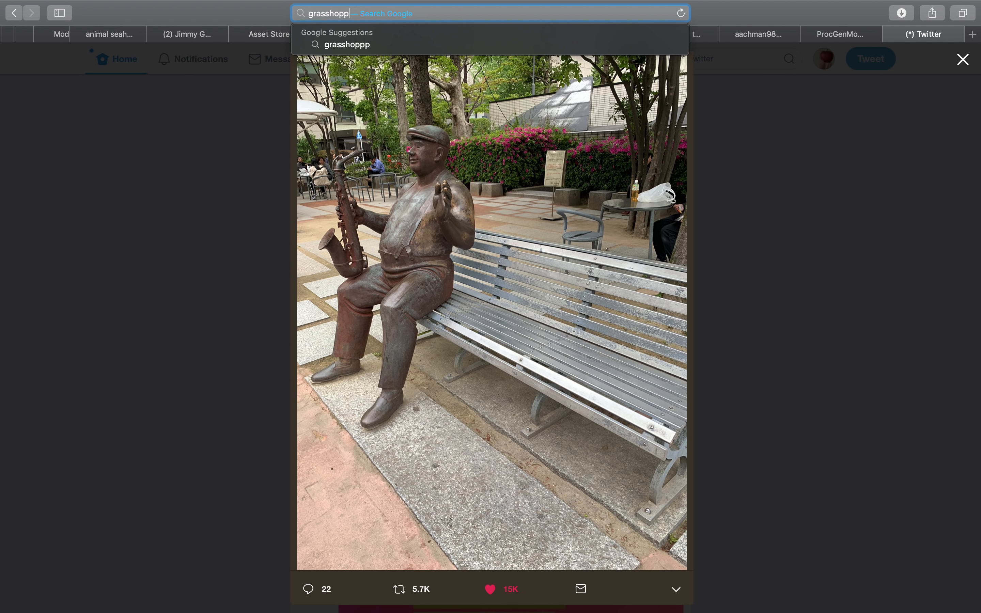
type("er3D")
key("Return")
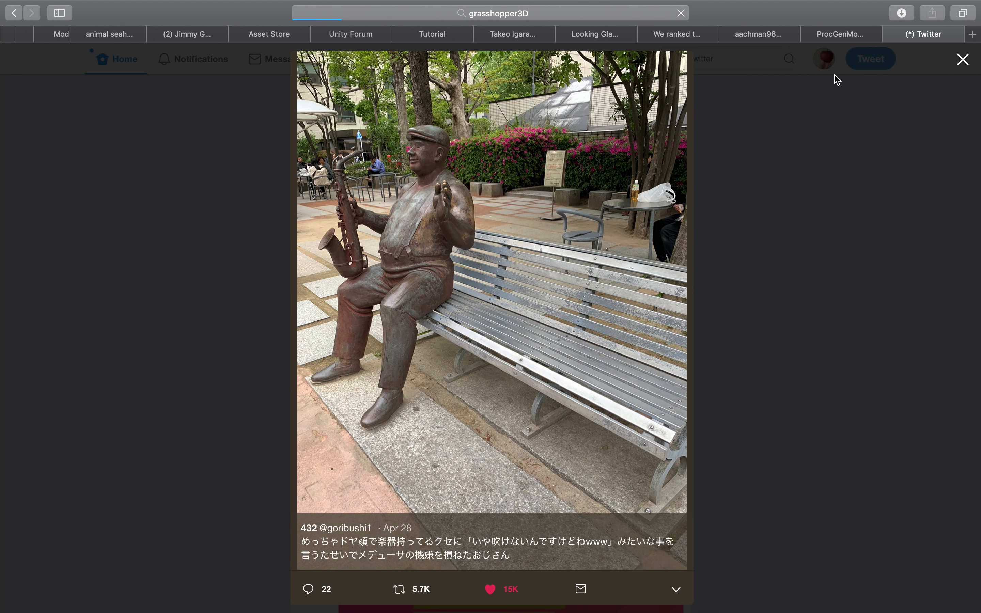
Step: Return to the ProcGenMod thread and look through the replies and their example node setups
left_click(859, 34)
scroll(545, 239, "down", 20)
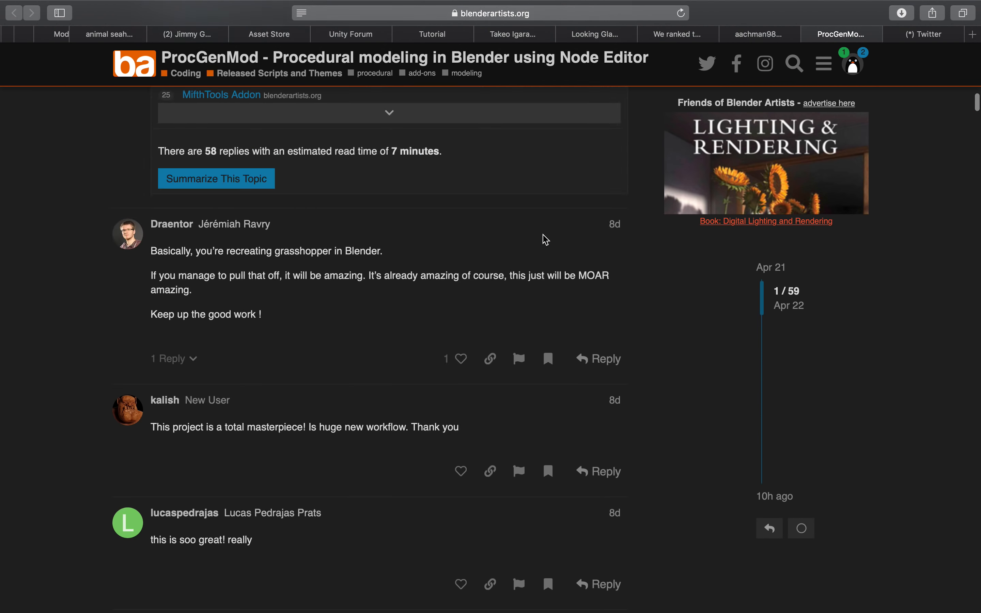
scroll(545, 239, "down", 20)
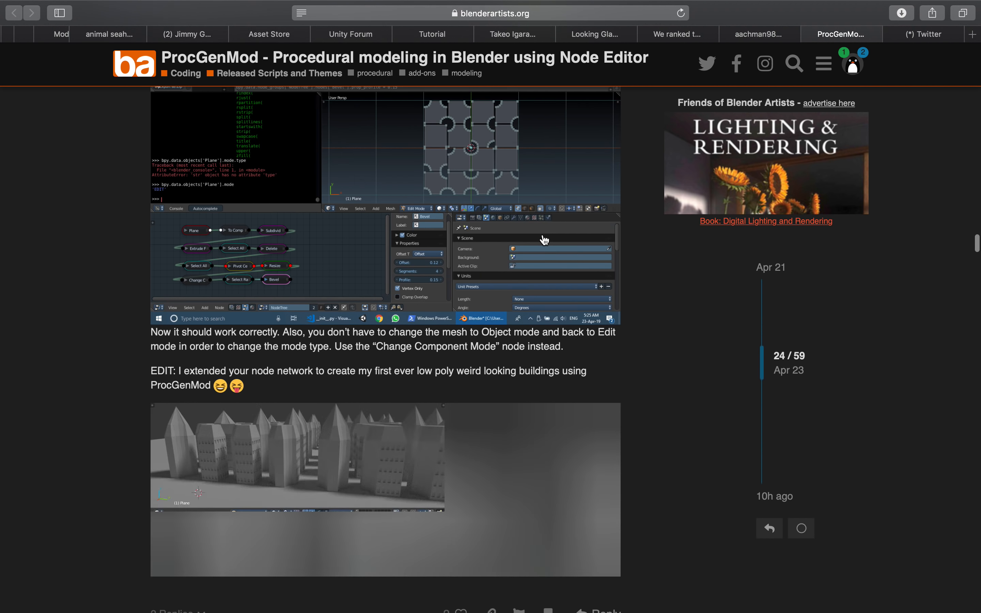
scroll(545, 239, "up", 8)
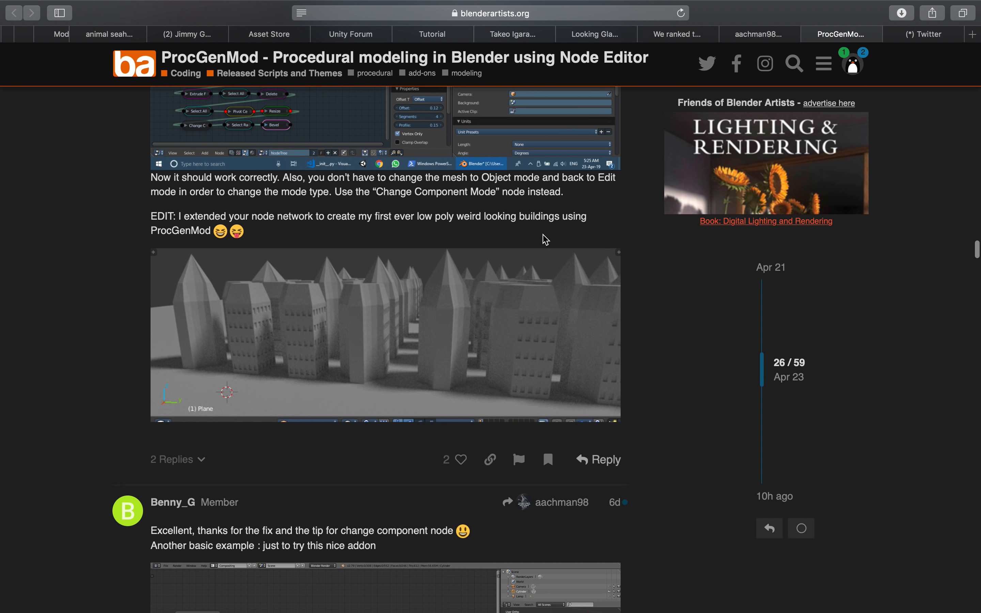
scroll(469, 210, "down", 20)
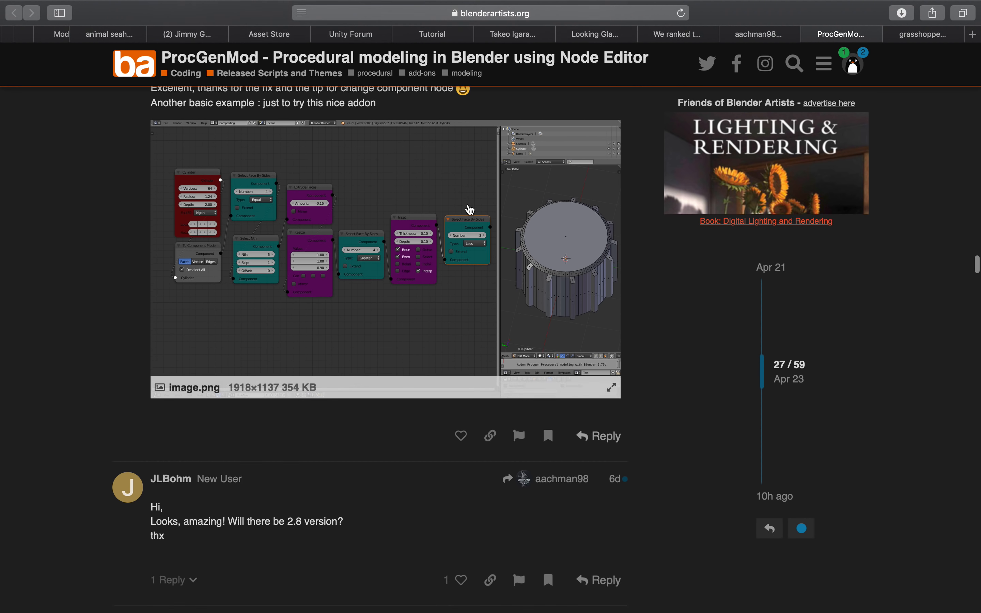
scroll(469, 209, "down", 20)
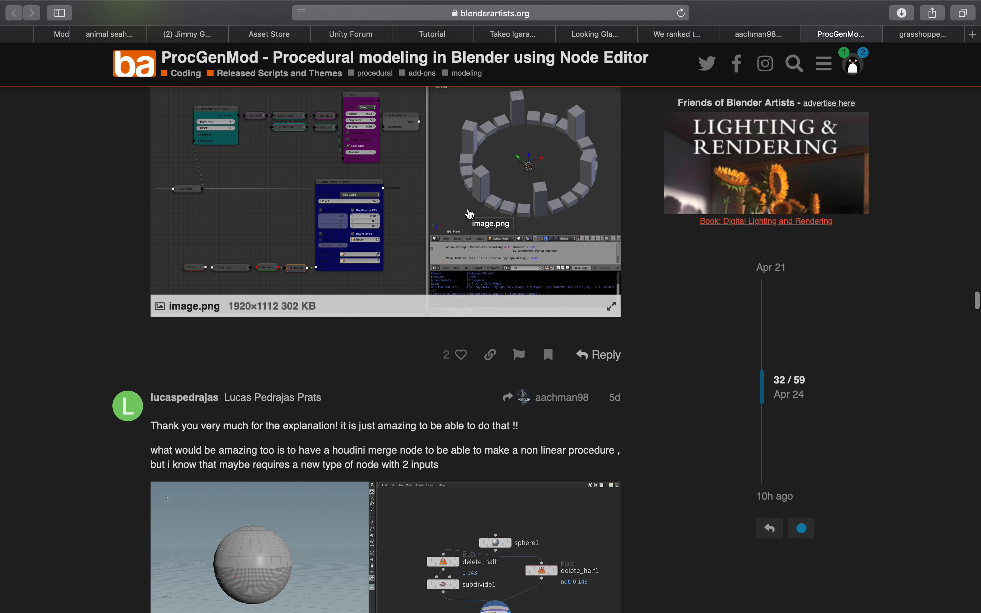
scroll(475, 241, "down", 20)
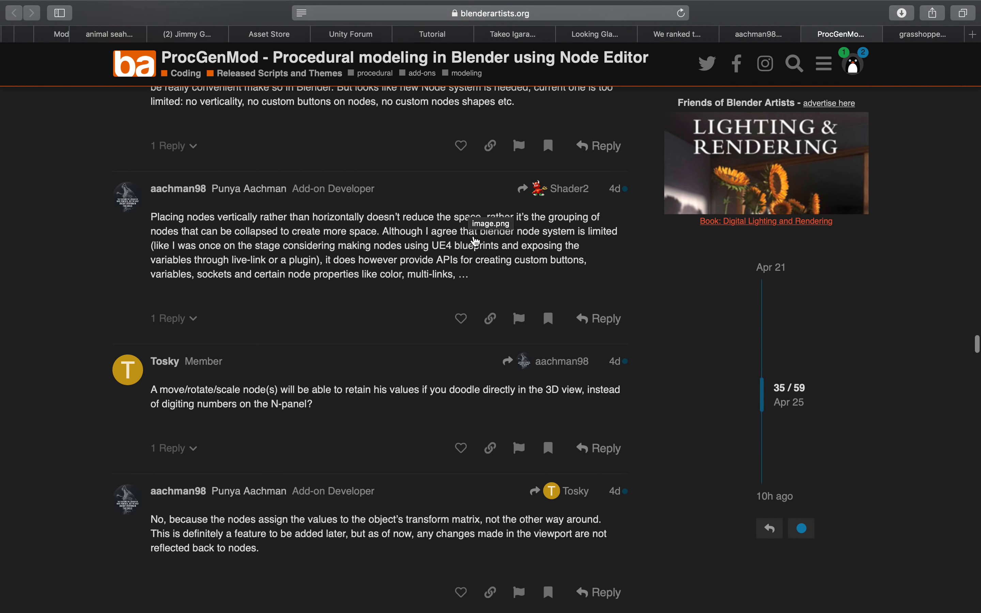
Step: Go back over the ProcGenMod thread to its opening post and About section, and switch back to Blender
key("ctrl+Left")
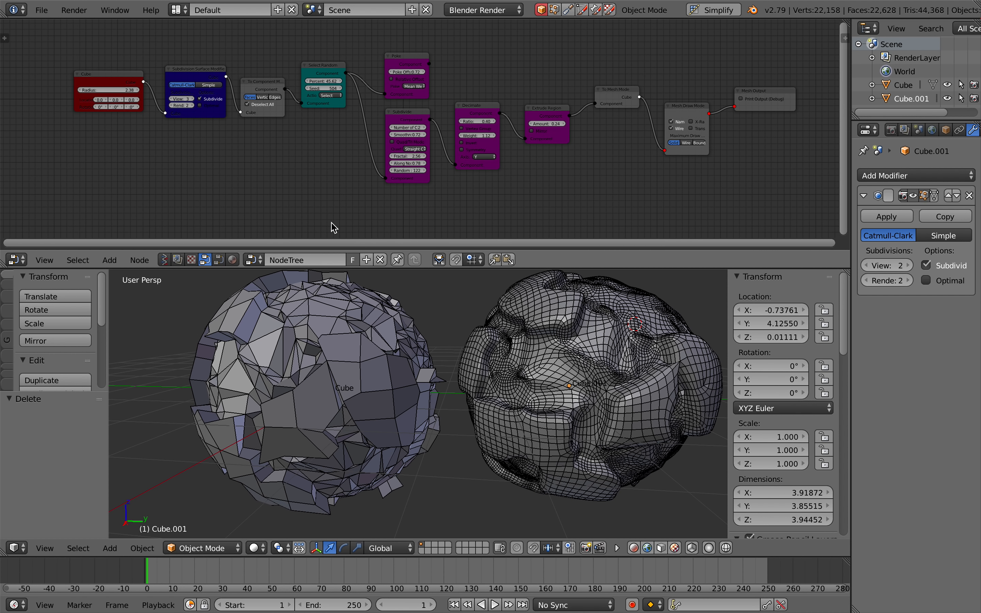
key("ctrl+Right")
scroll(356, 221, "up", 10)
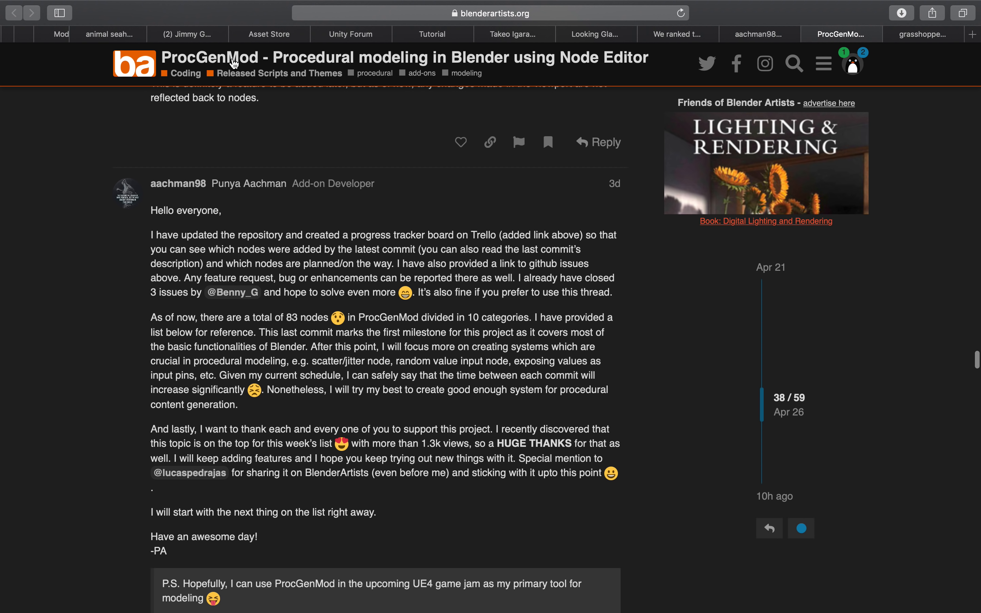
scroll(295, 179, "up", 20)
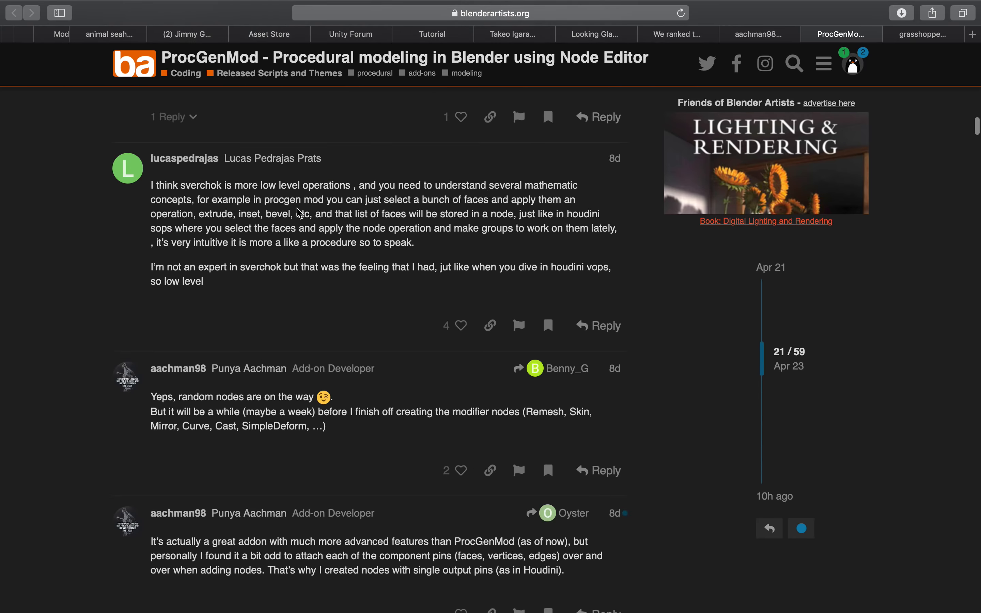
scroll(348, 268, "down", 3)
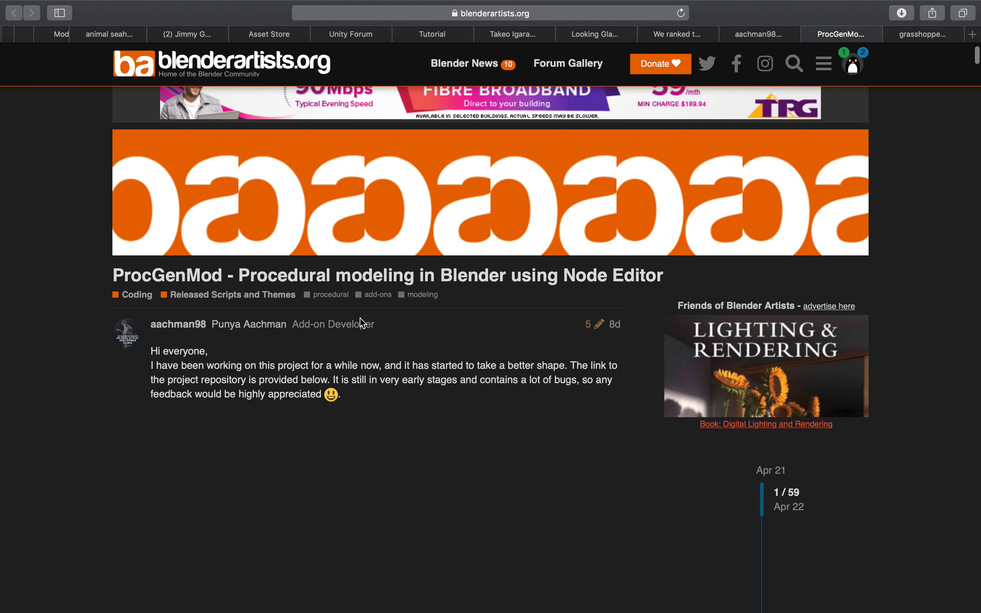
scroll(332, 326, "down", 10)
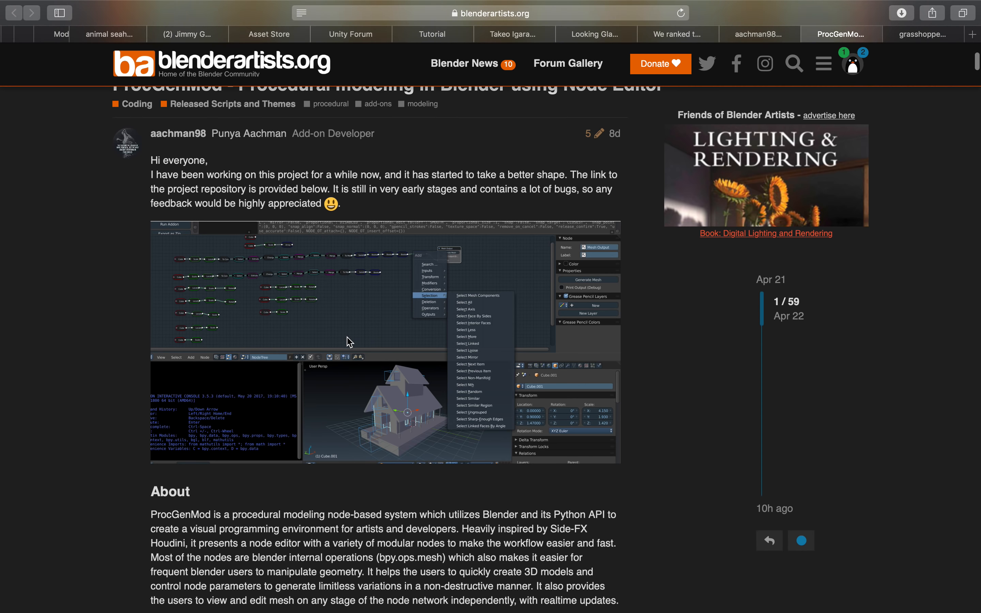
scroll(422, 344, "down", 2)
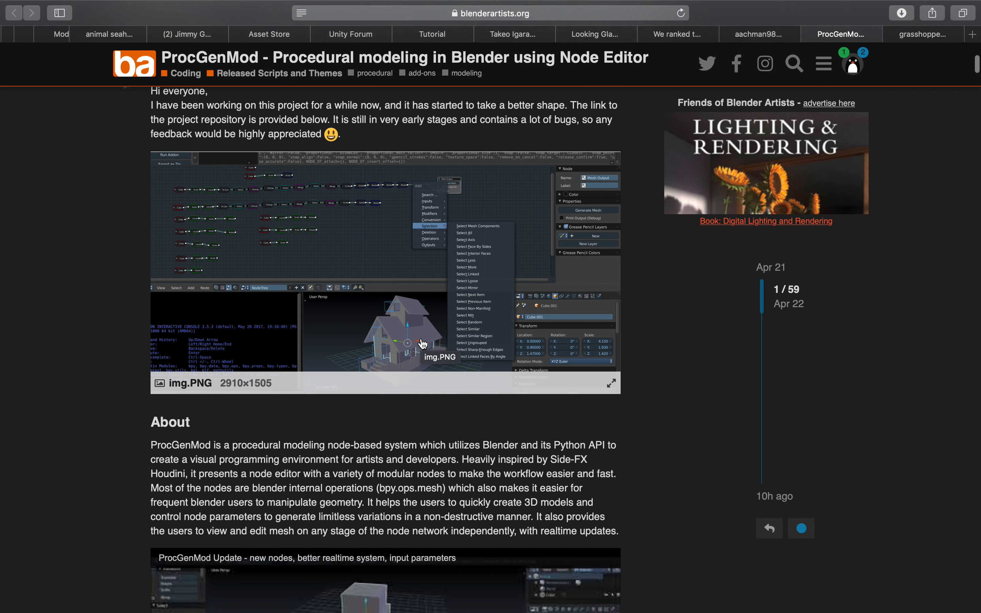
key("ctrl+Left")
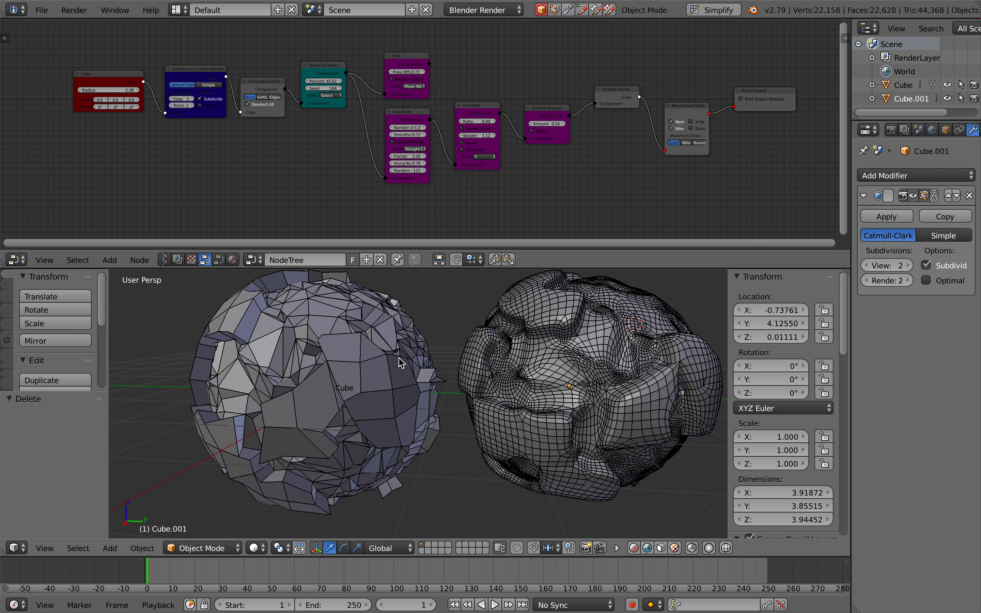